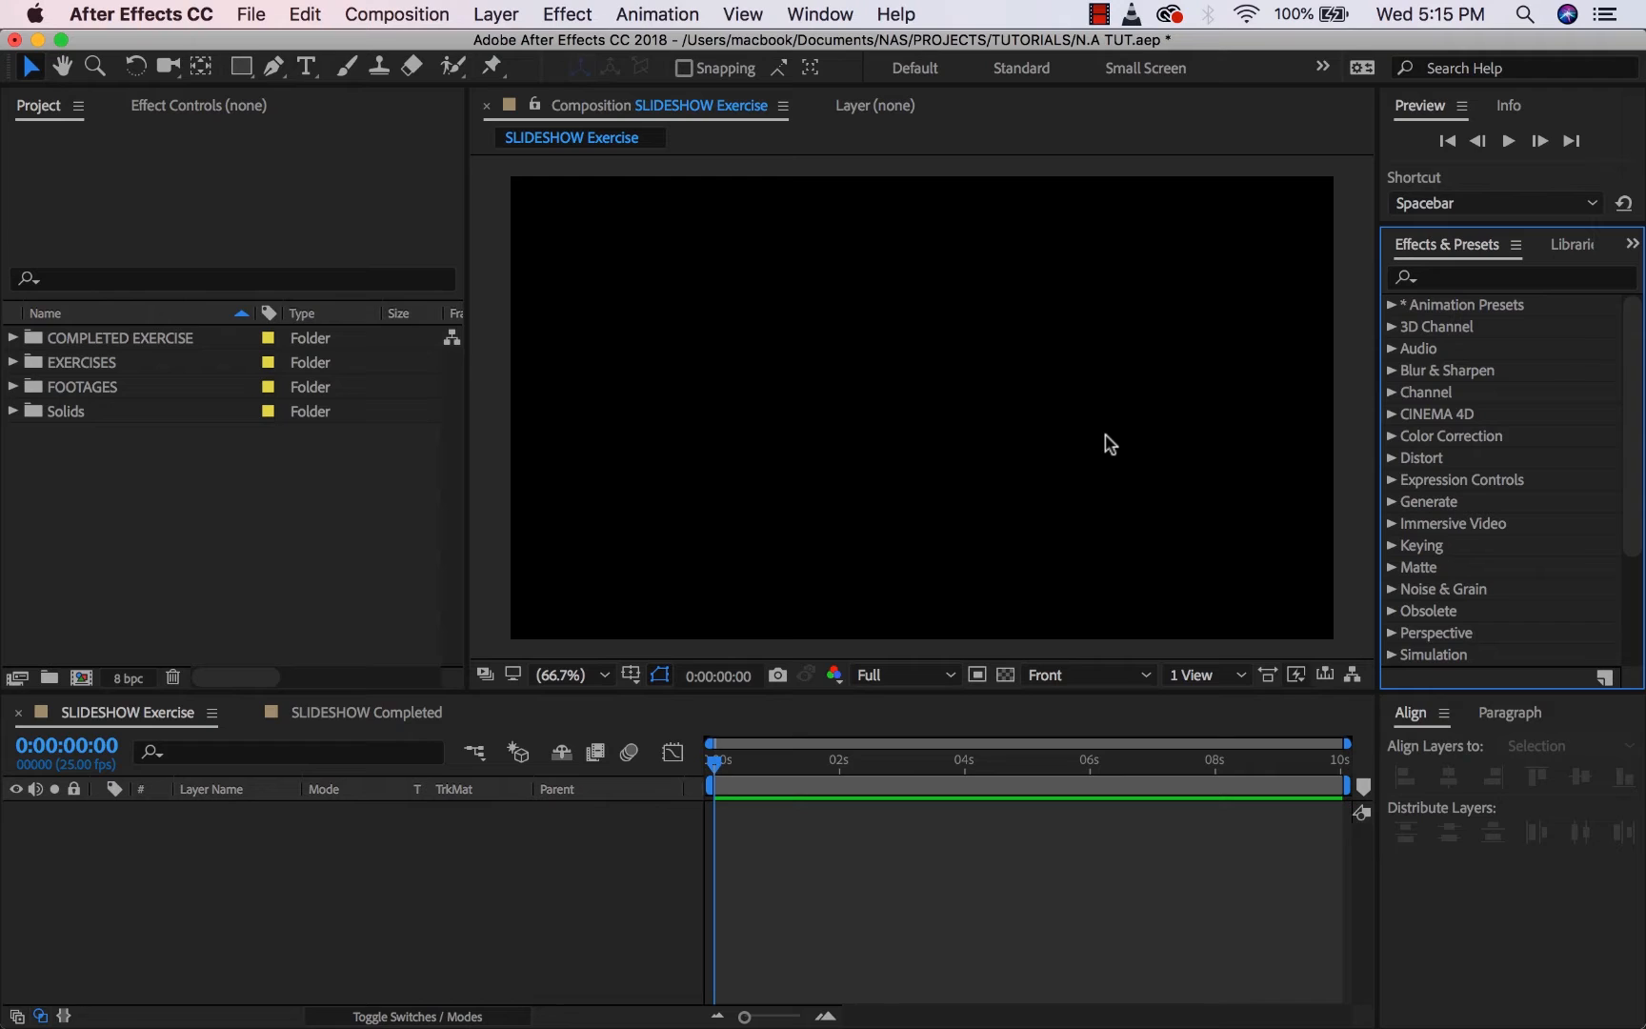
Open the SLIDESHOW Exercise composition from the EXERCISES folder and collapse the folder.
{"action": "left_click", "coordinate": [15, 367]}
{"action": "left_click", "coordinate": [15, 365]}
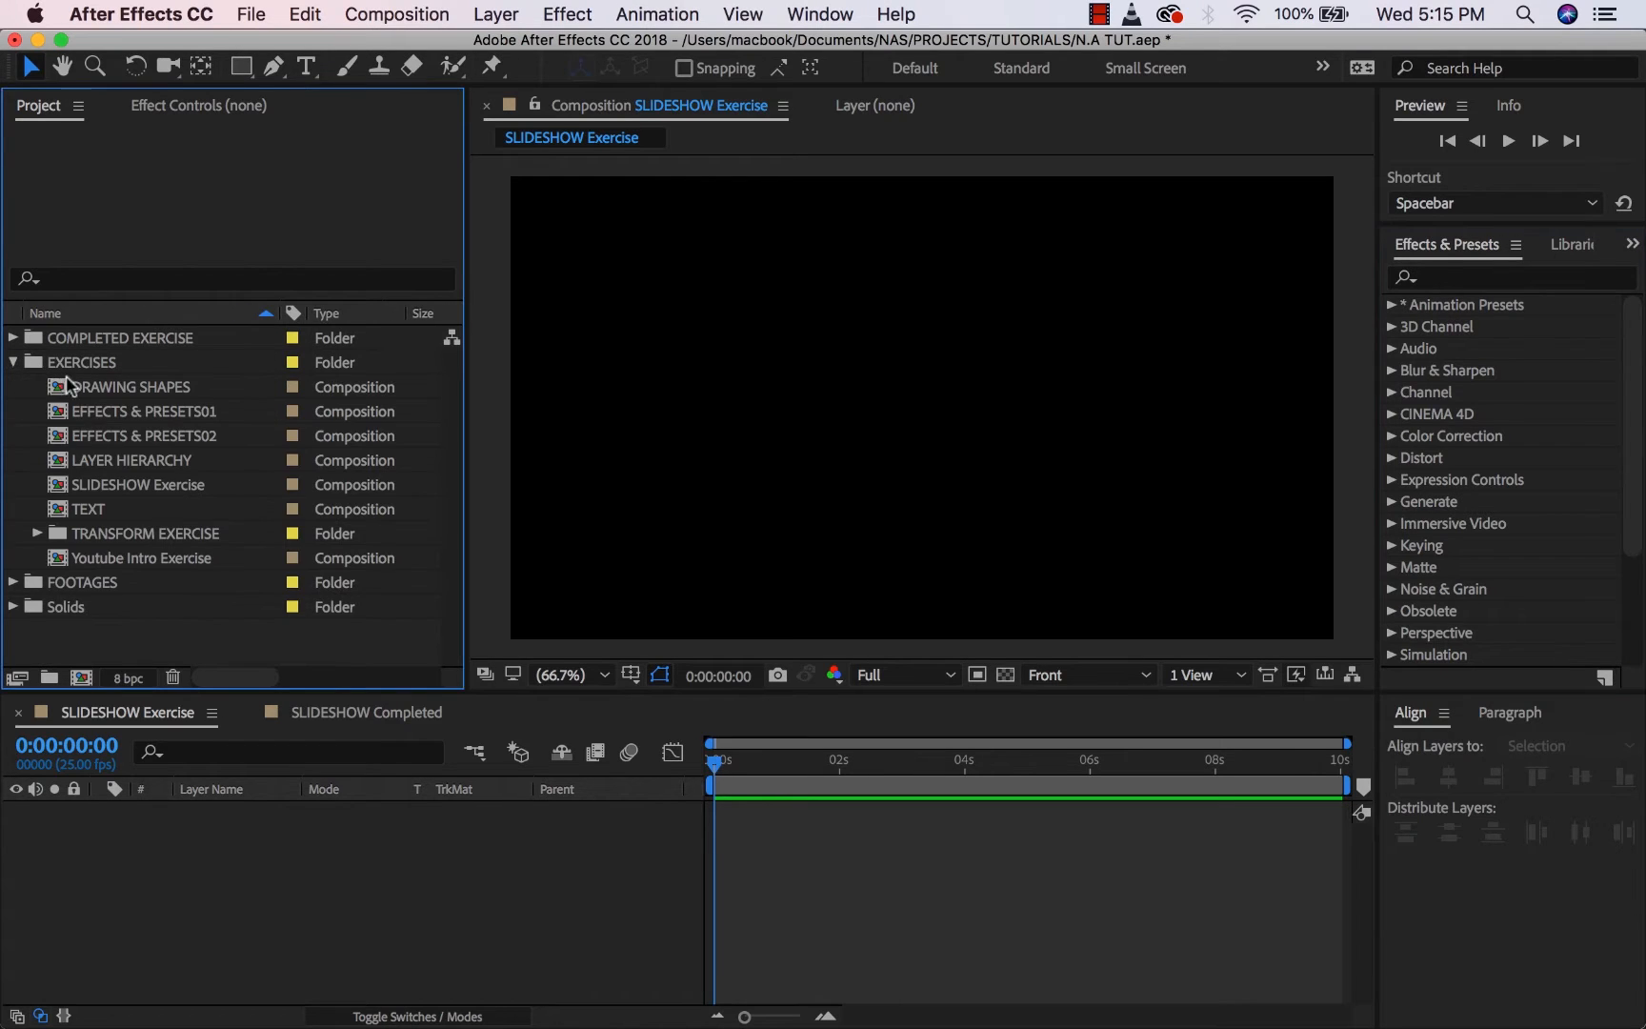
{"action": "double_click", "coordinate": [114, 486]}
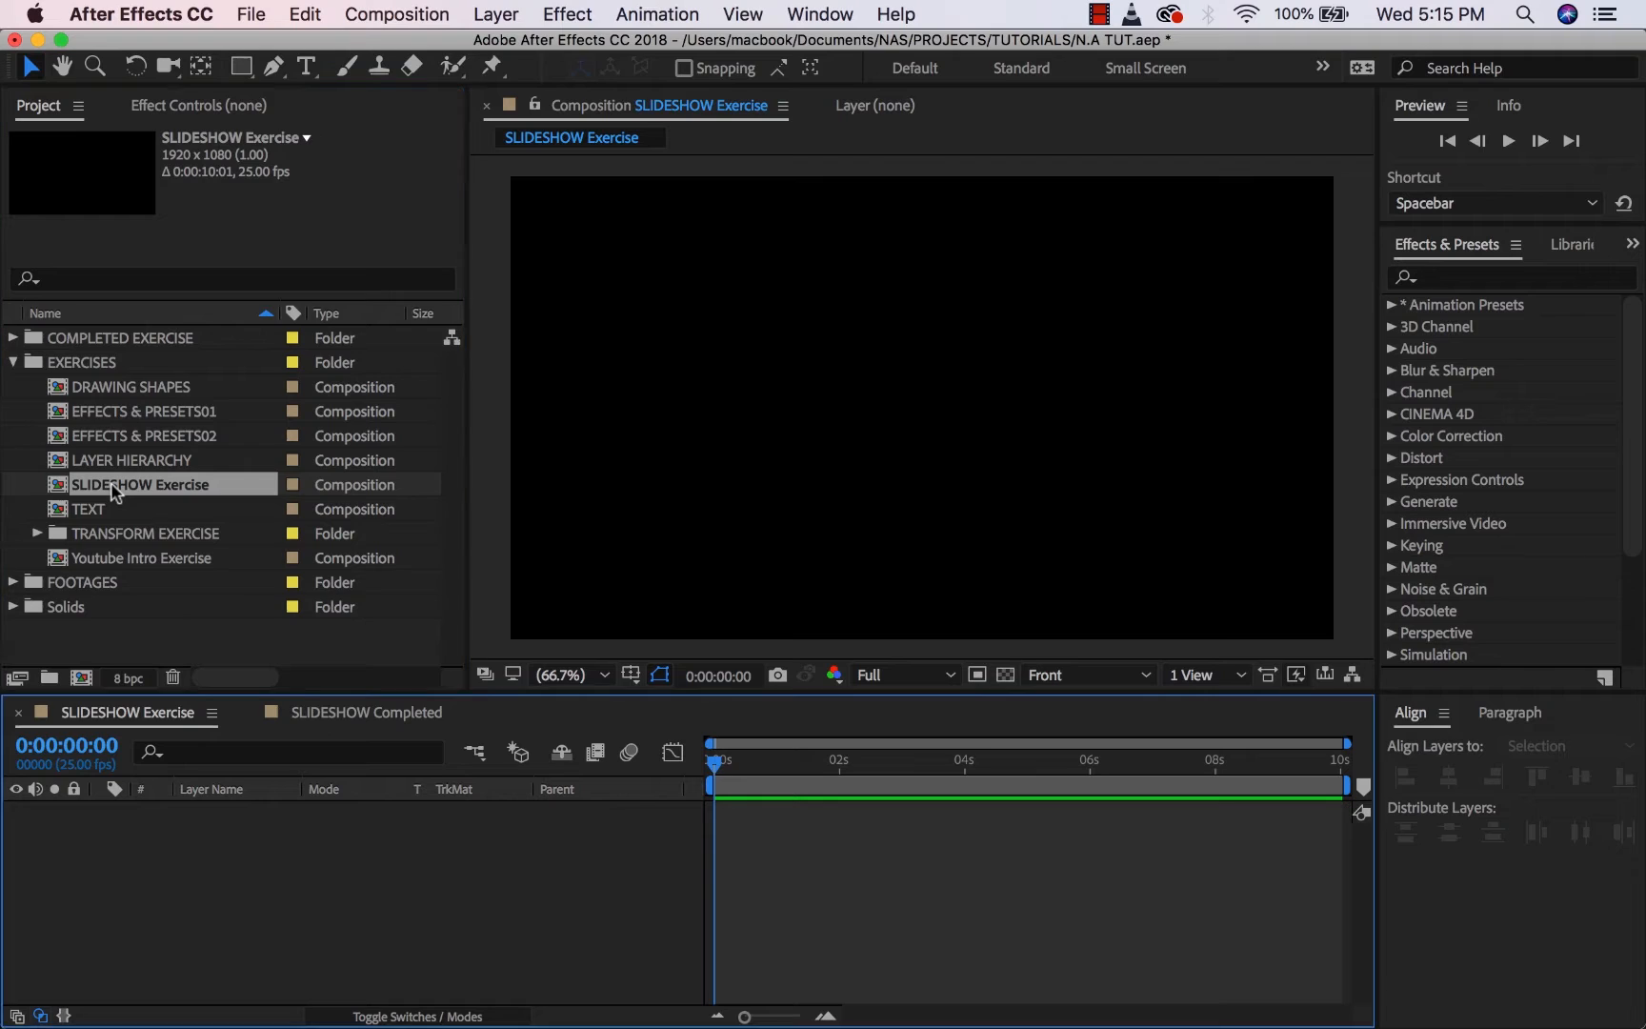
{"action": "left_click", "coordinate": [13, 362]}
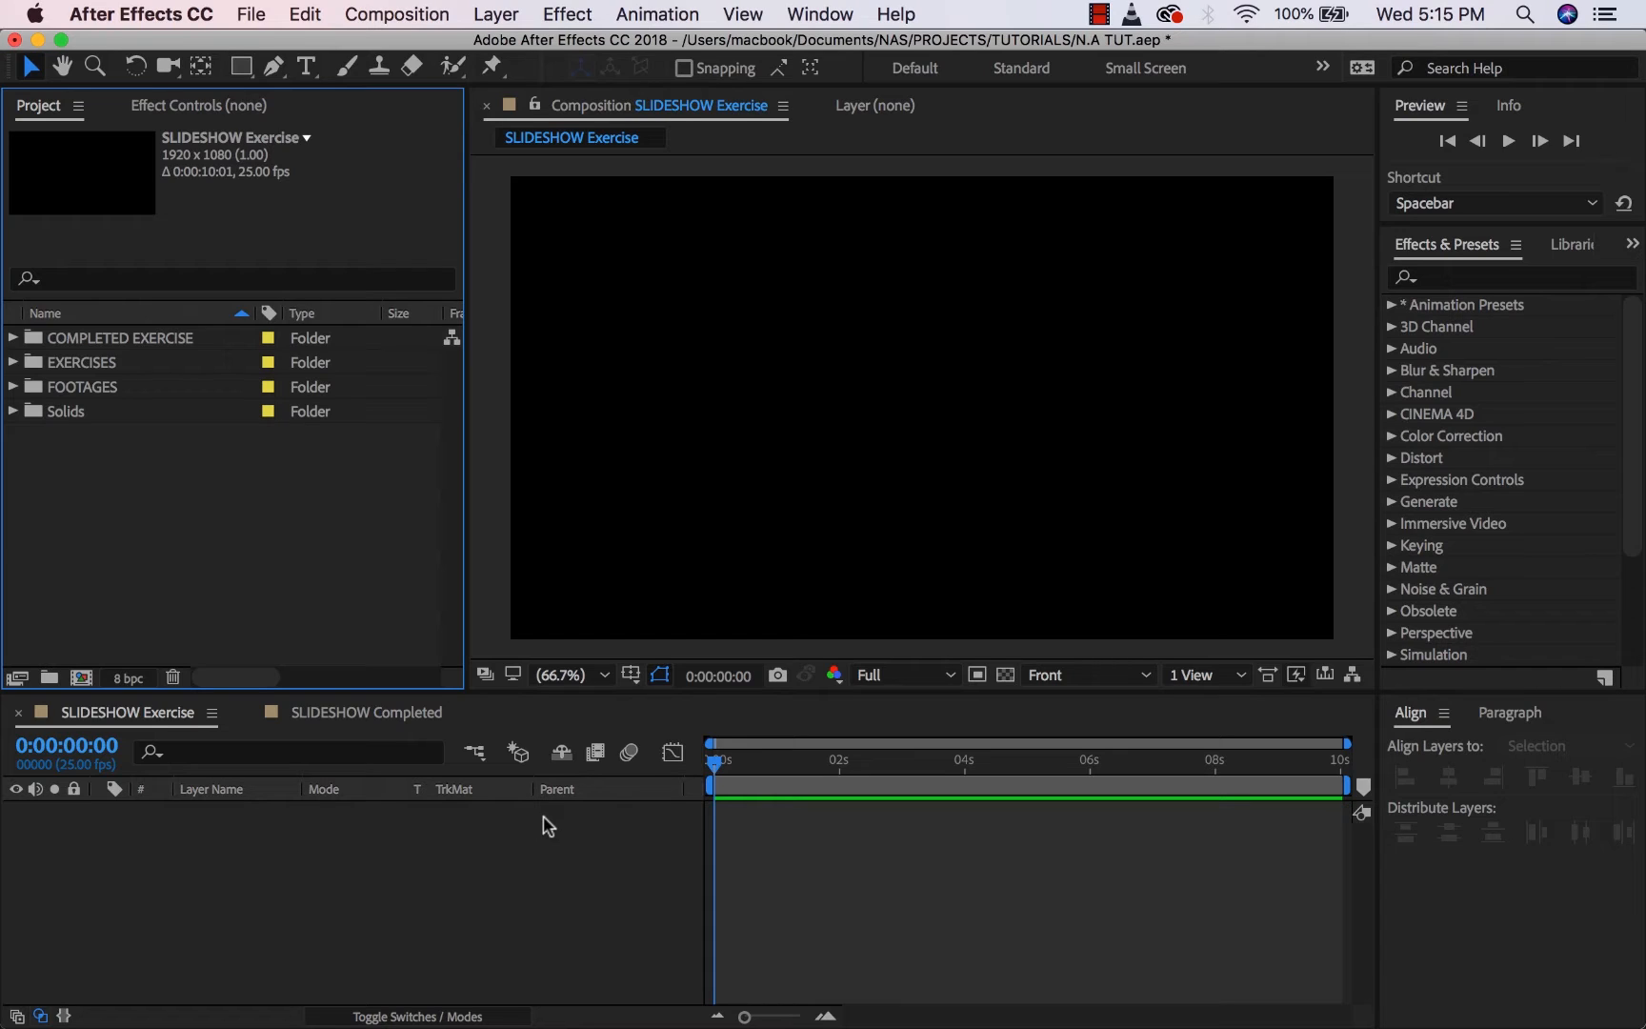
{"action": "left_click", "coordinate": [133, 484]}
{"action": "double_click", "coordinate": [134, 476]}
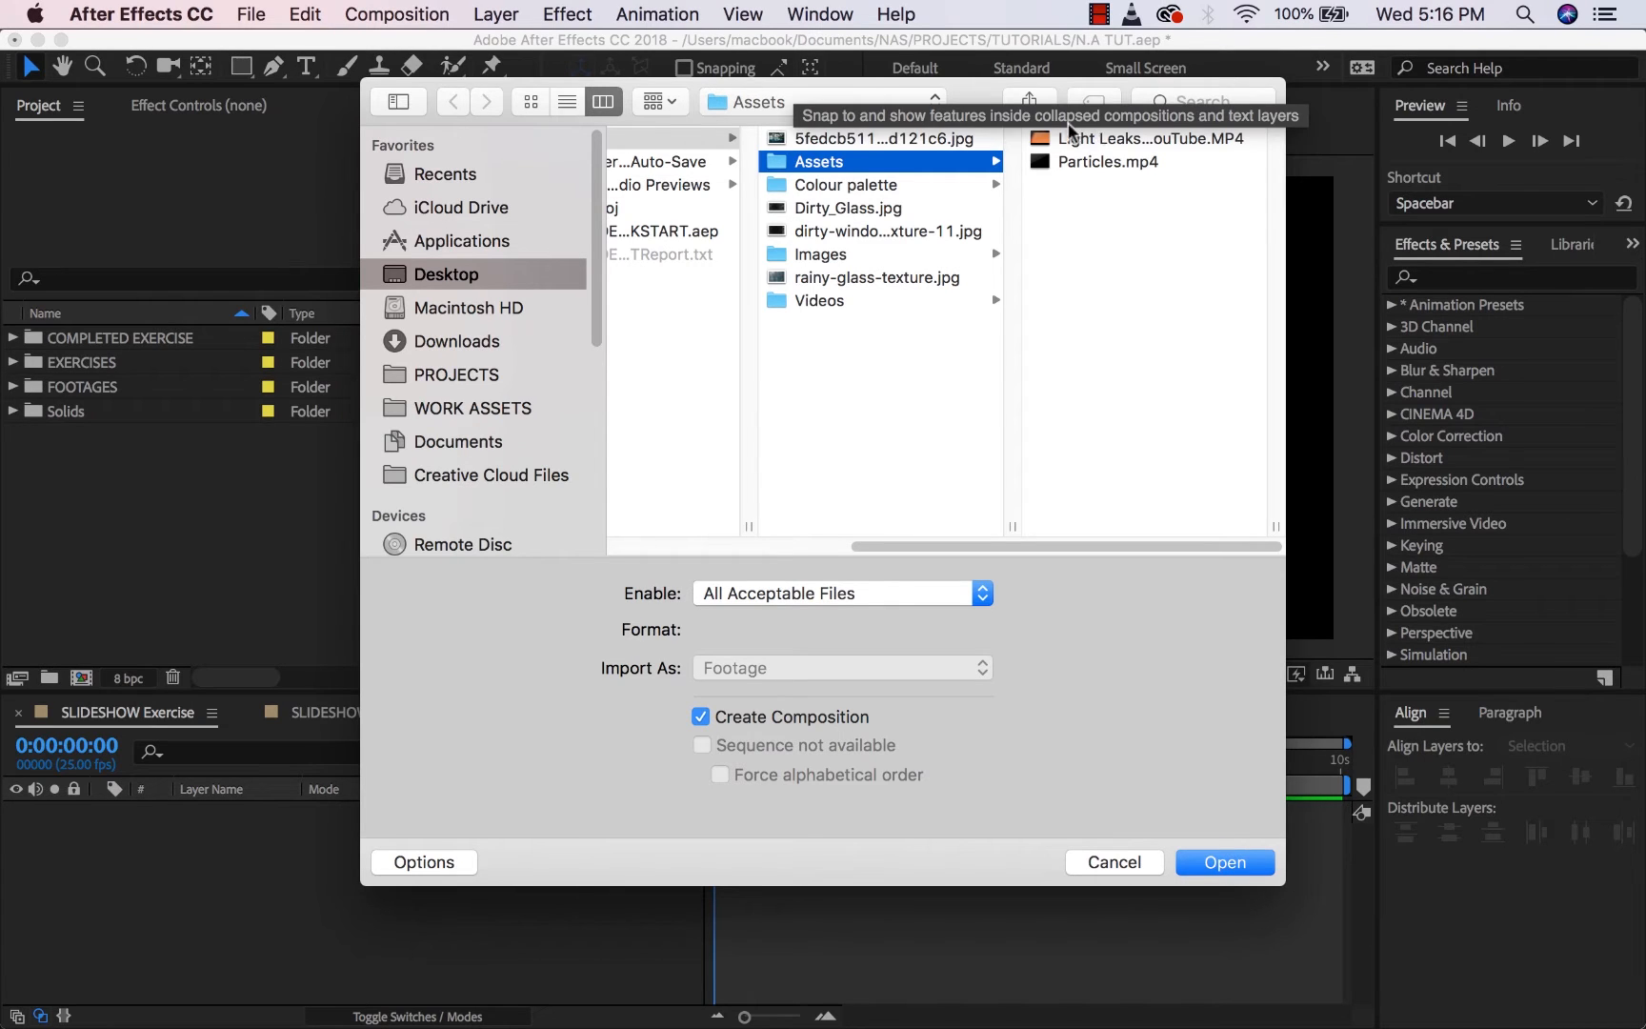
{"action": "key", "text": "Escape"}
Import the six JPG pictures from Finder's Images folder into the project and delete them from it.
{"action": "mouse_move", "coordinate": [614, 1025]}
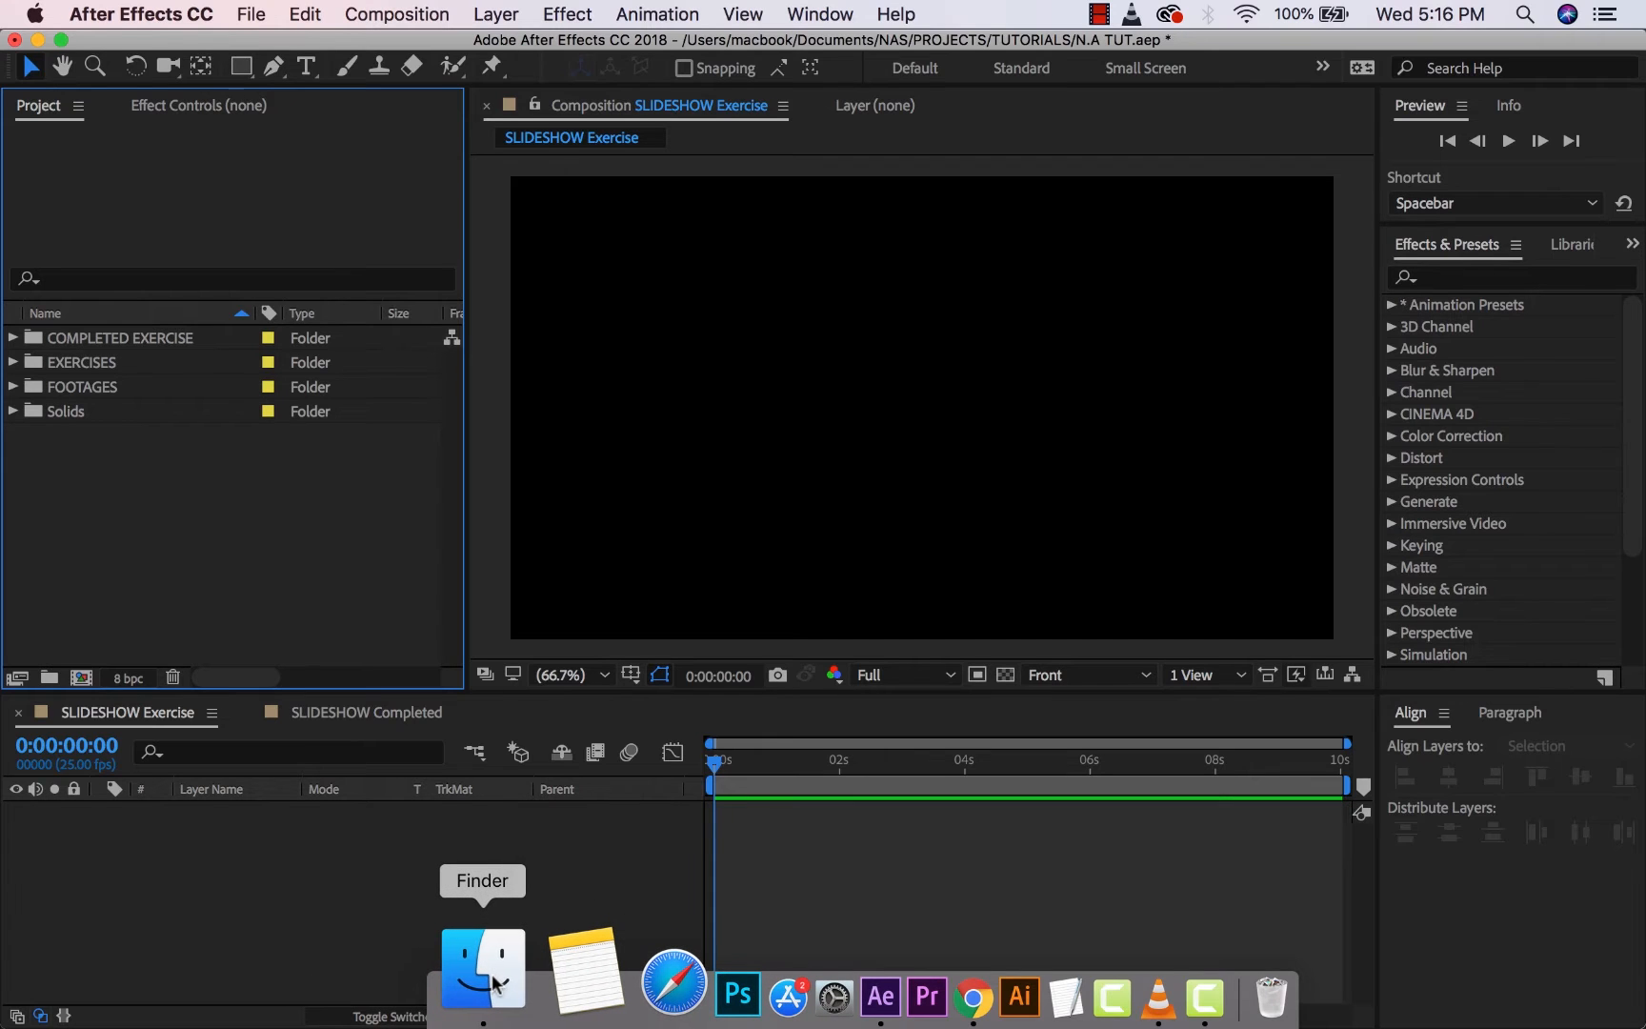
{"action": "left_click", "coordinate": [496, 981]}
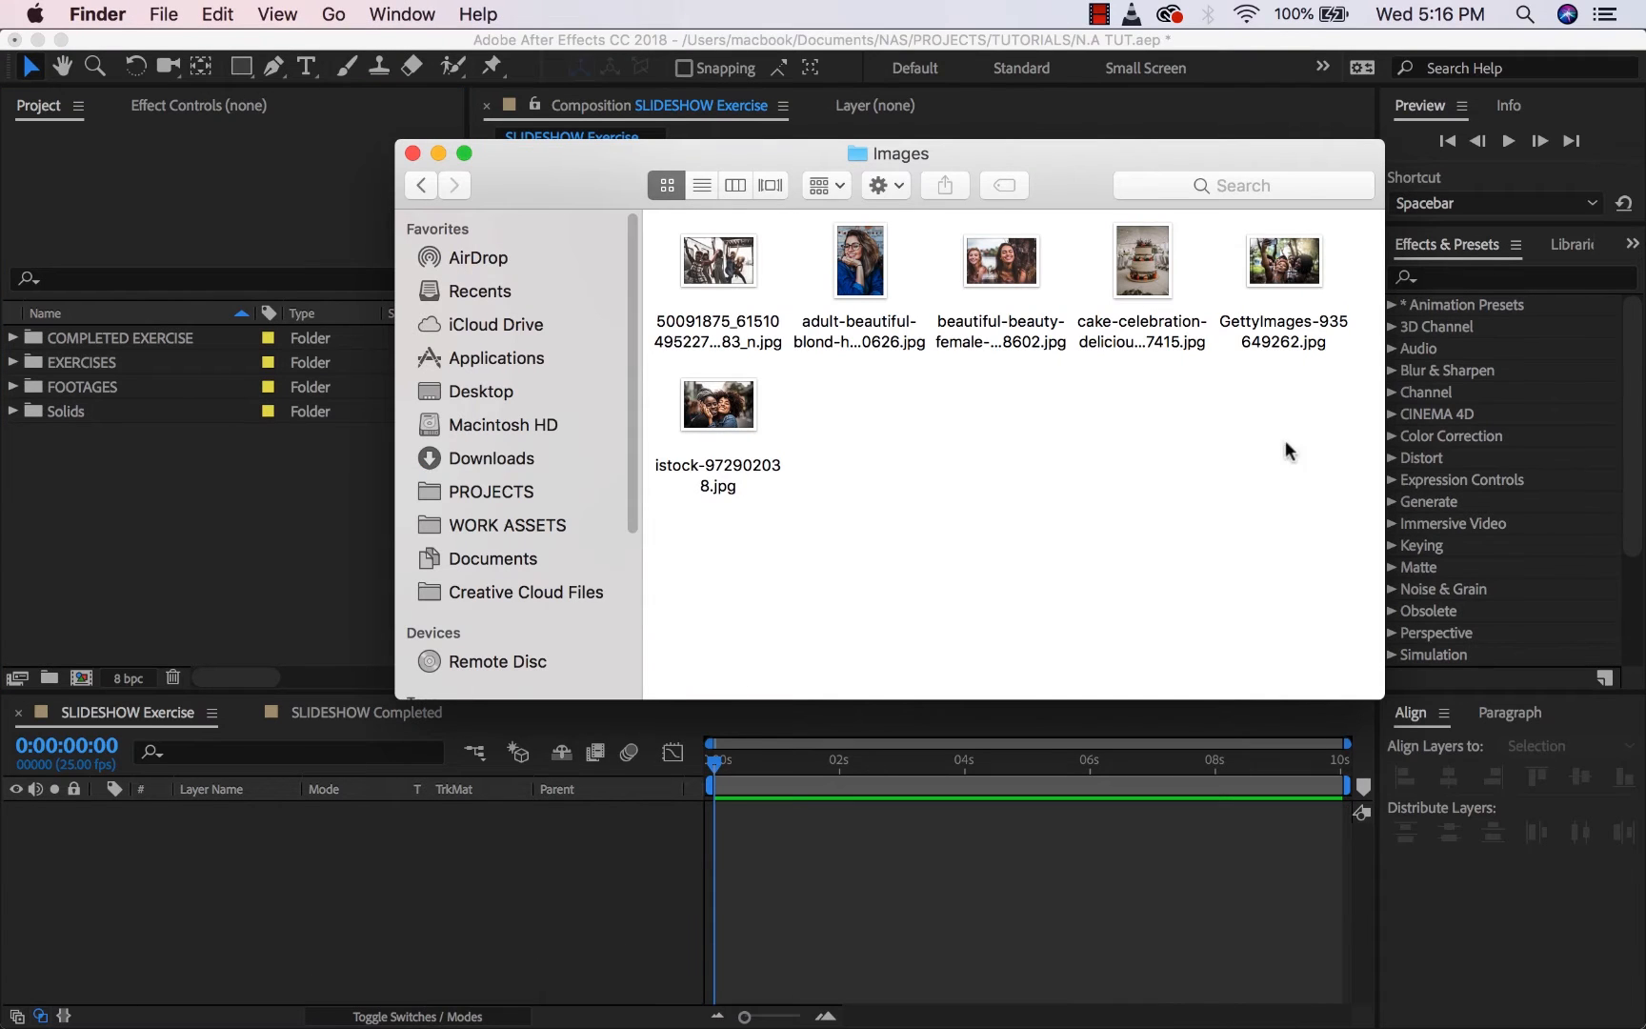
{"action": "left_click_drag", "start_coordinate": [1300, 529], "coordinate": [117, 560]}
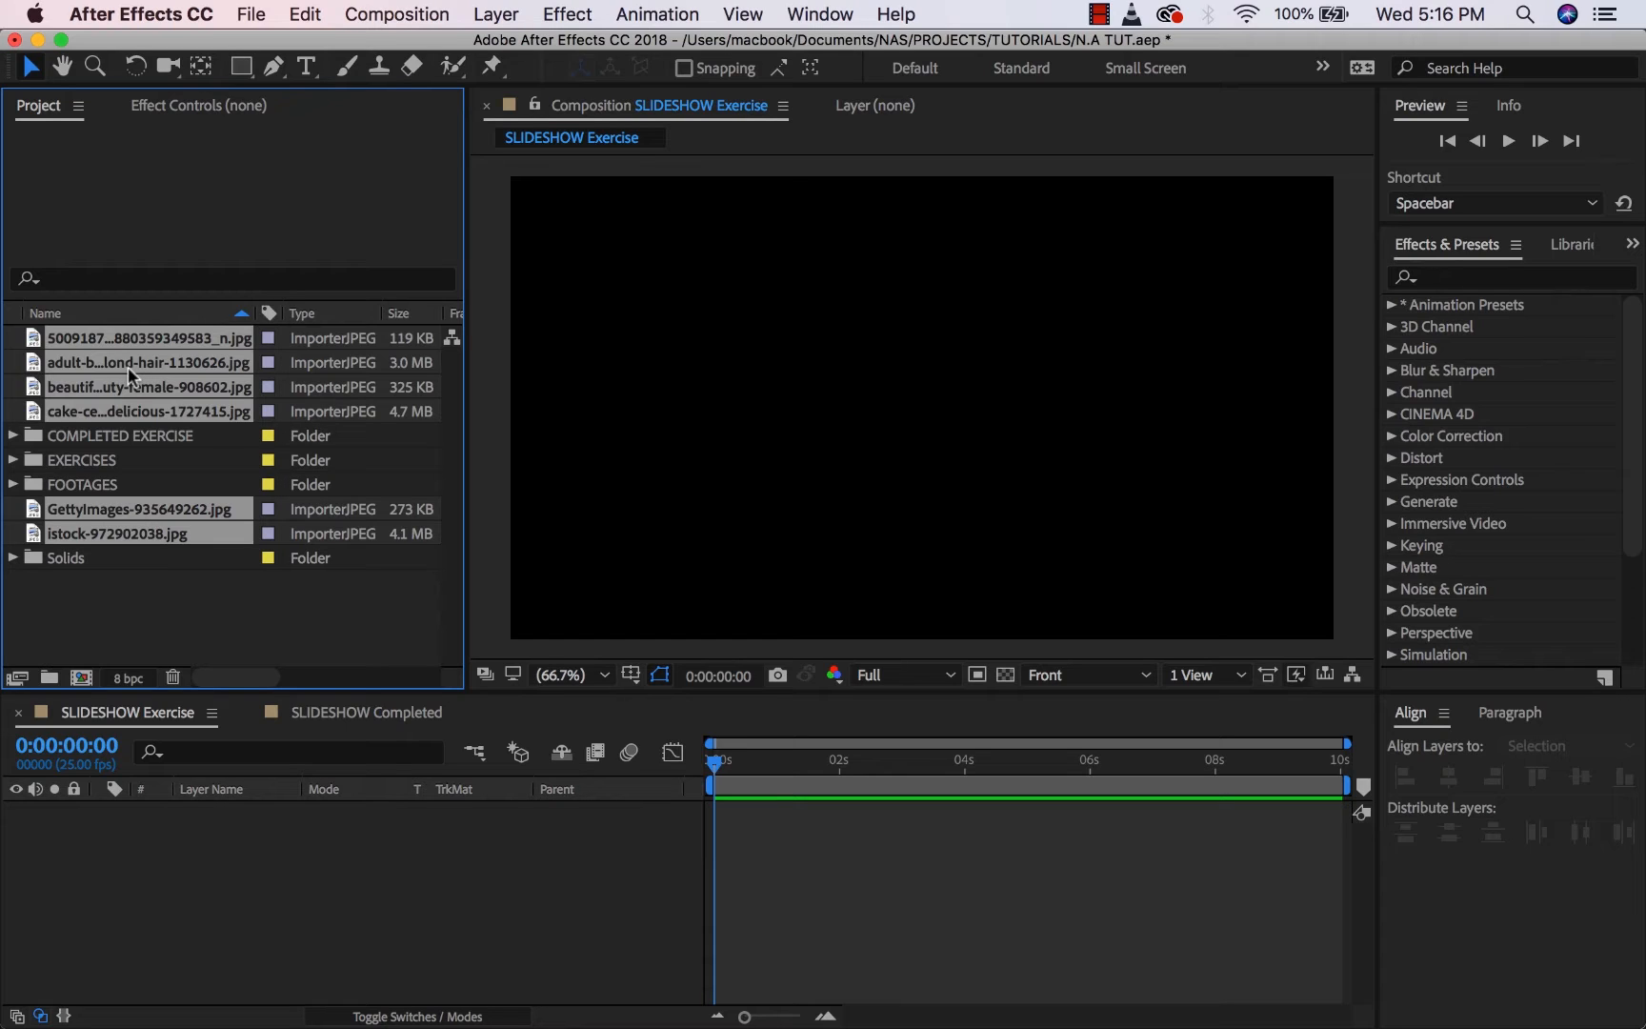
{"action": "key", "text": "Delete"}
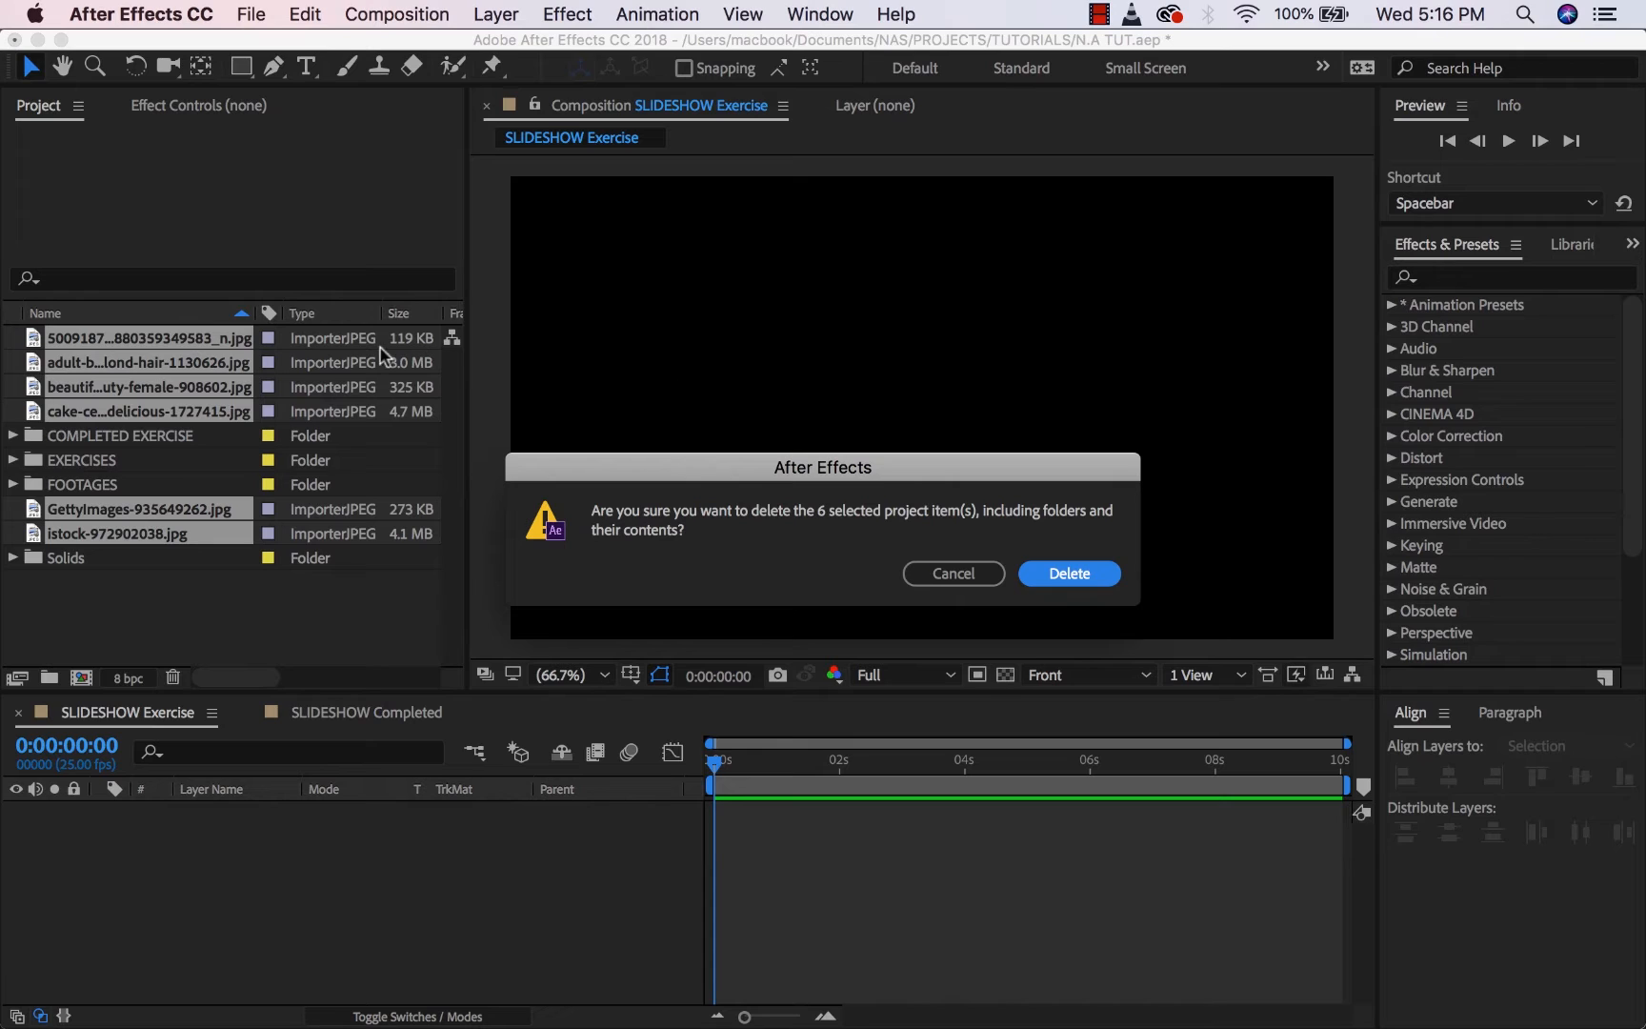
{"action": "left_click", "coordinate": [1062, 575]}
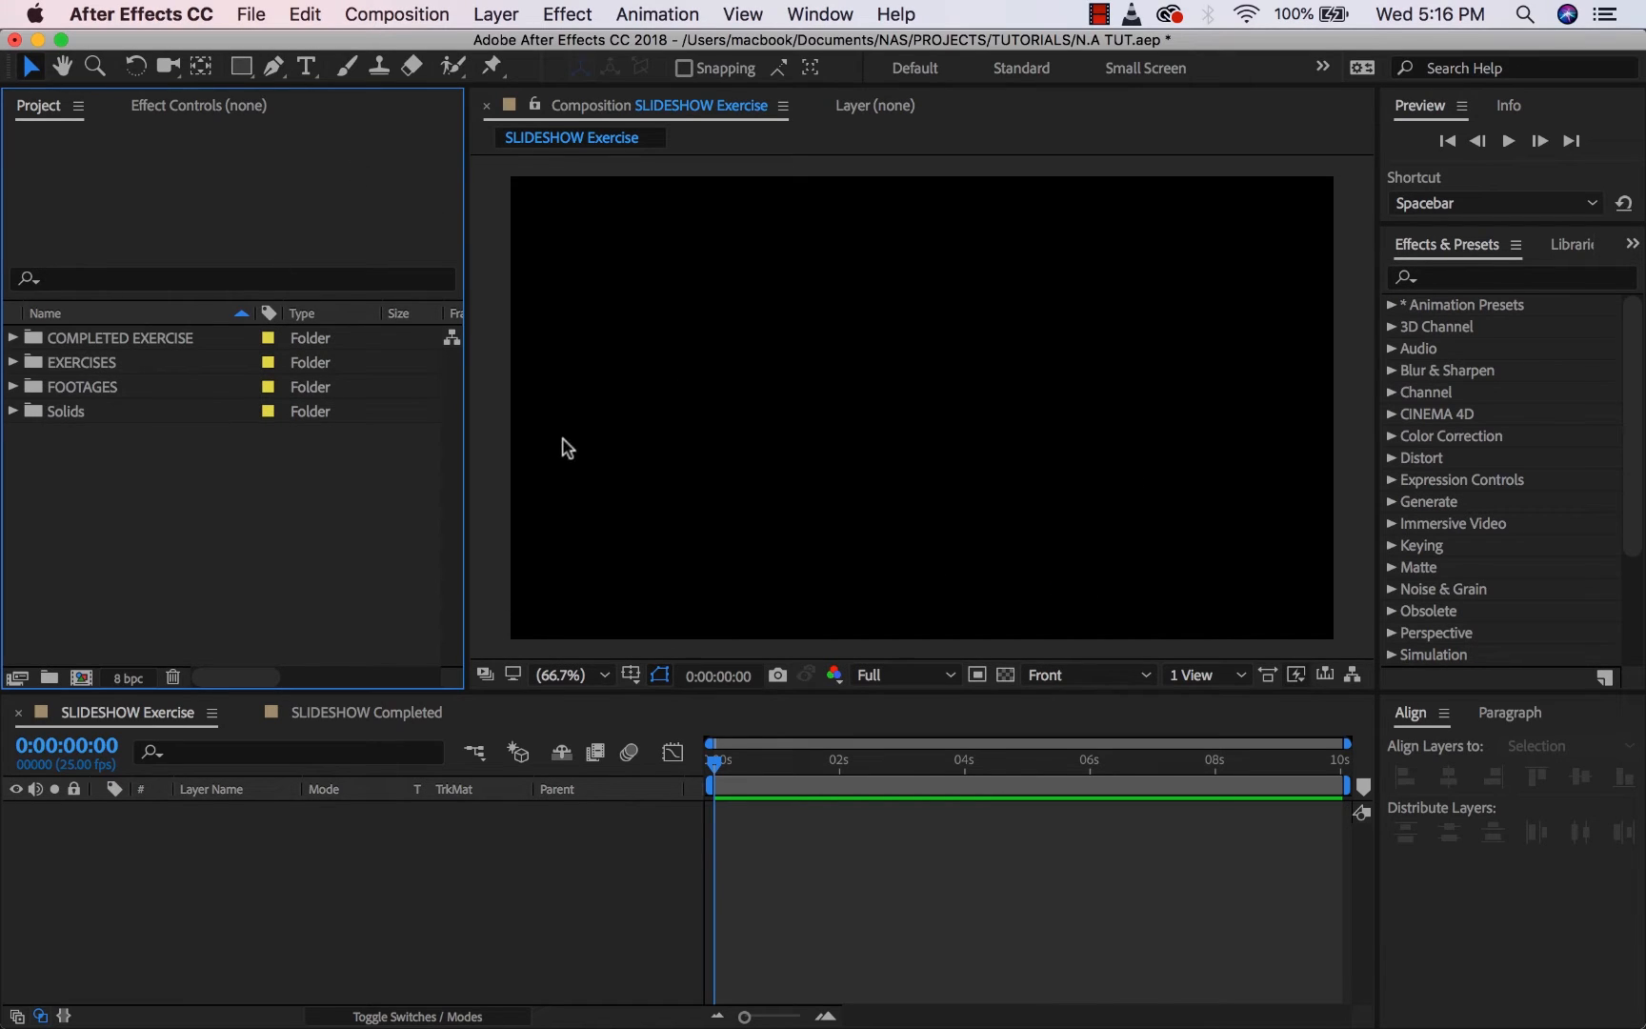
Expand the Images folder inside FOOTAGES and preview the pictures available for the slideshow.
{"action": "left_click", "coordinate": [11, 386]}
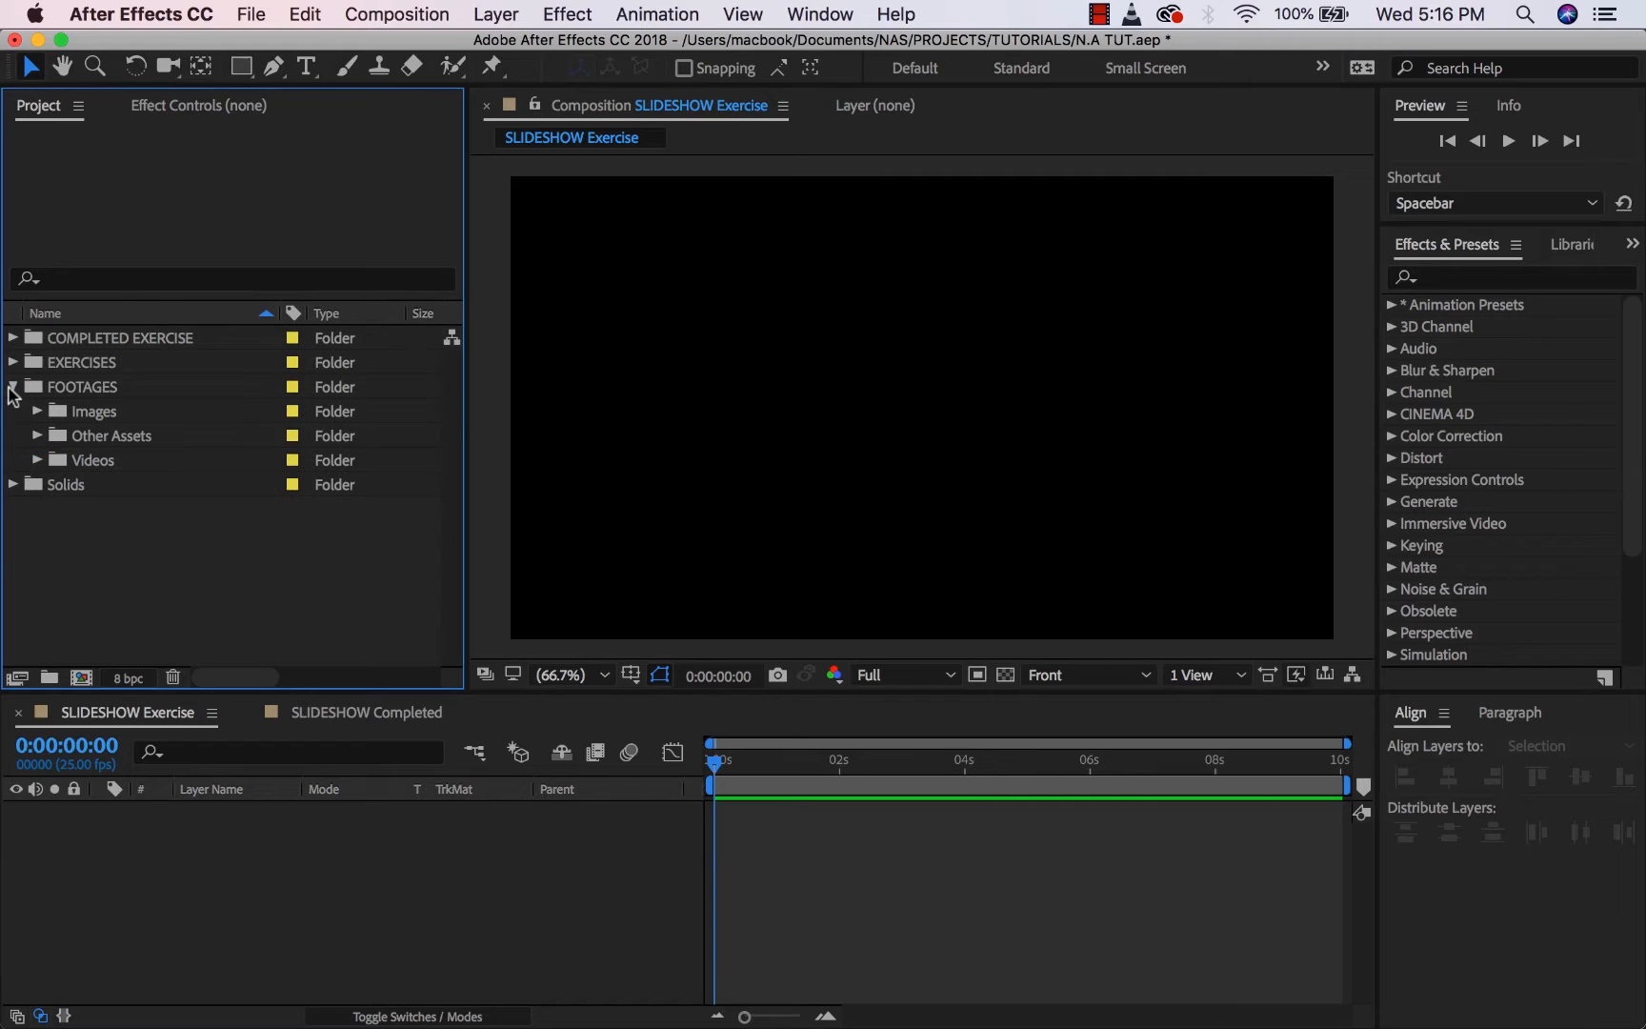
{"action": "left_click", "coordinate": [38, 410]}
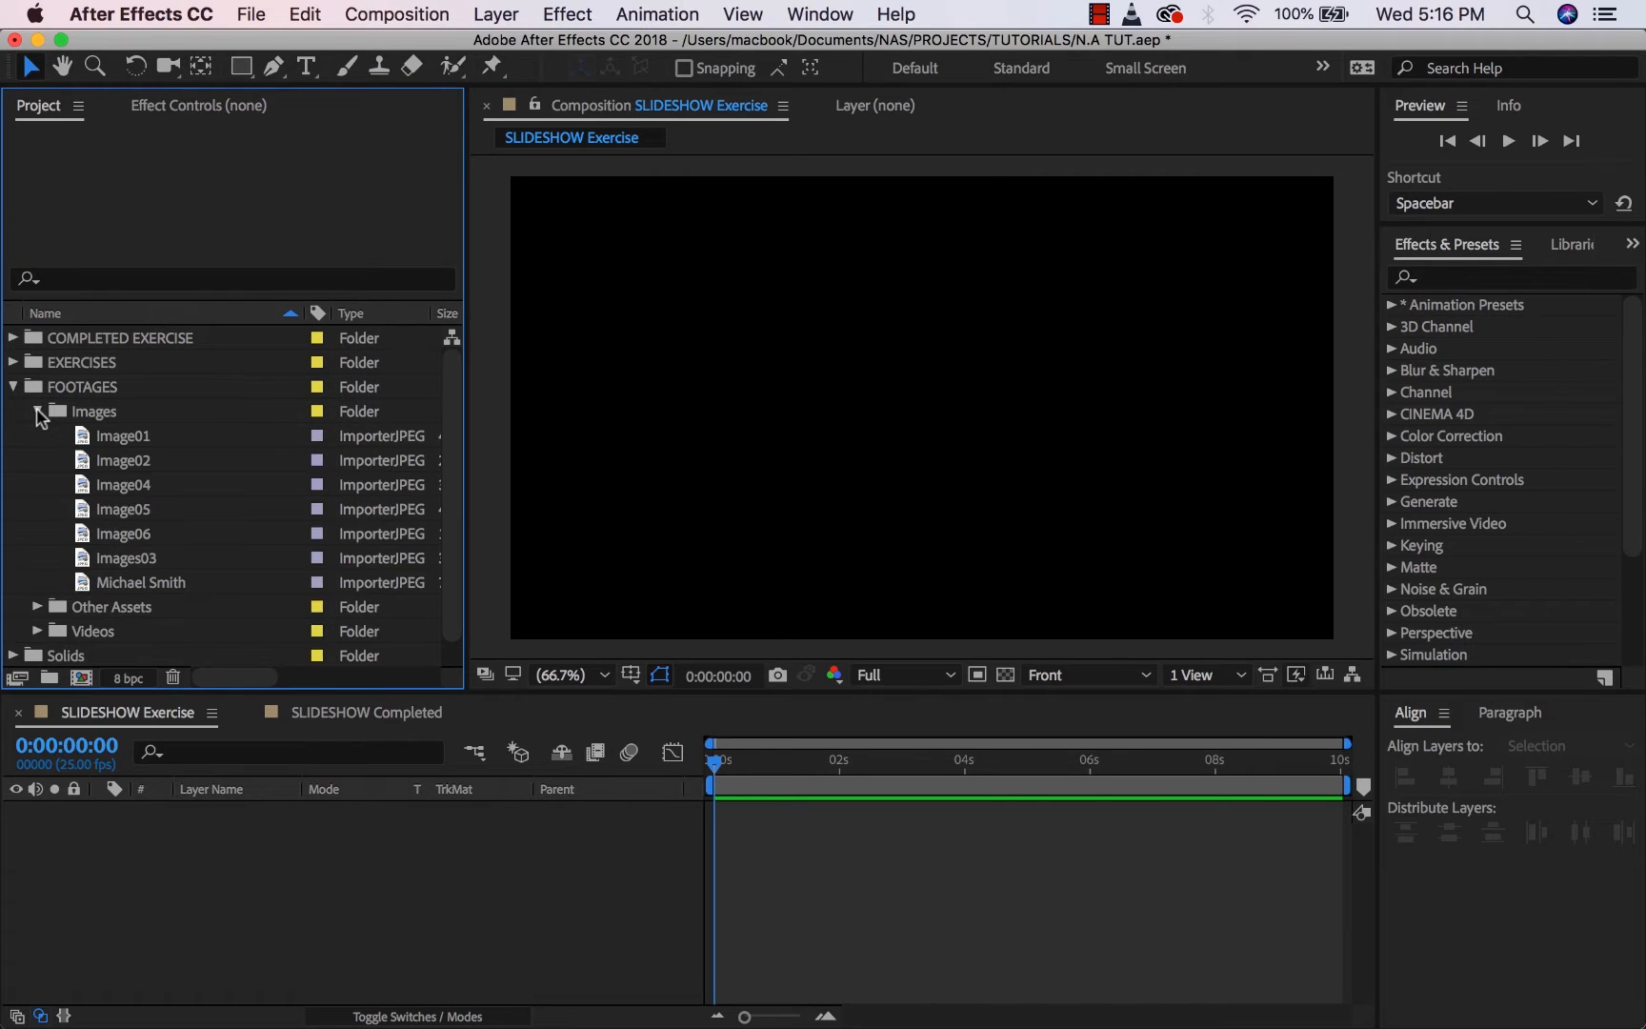
{"action": "left_click", "coordinate": [128, 438]}
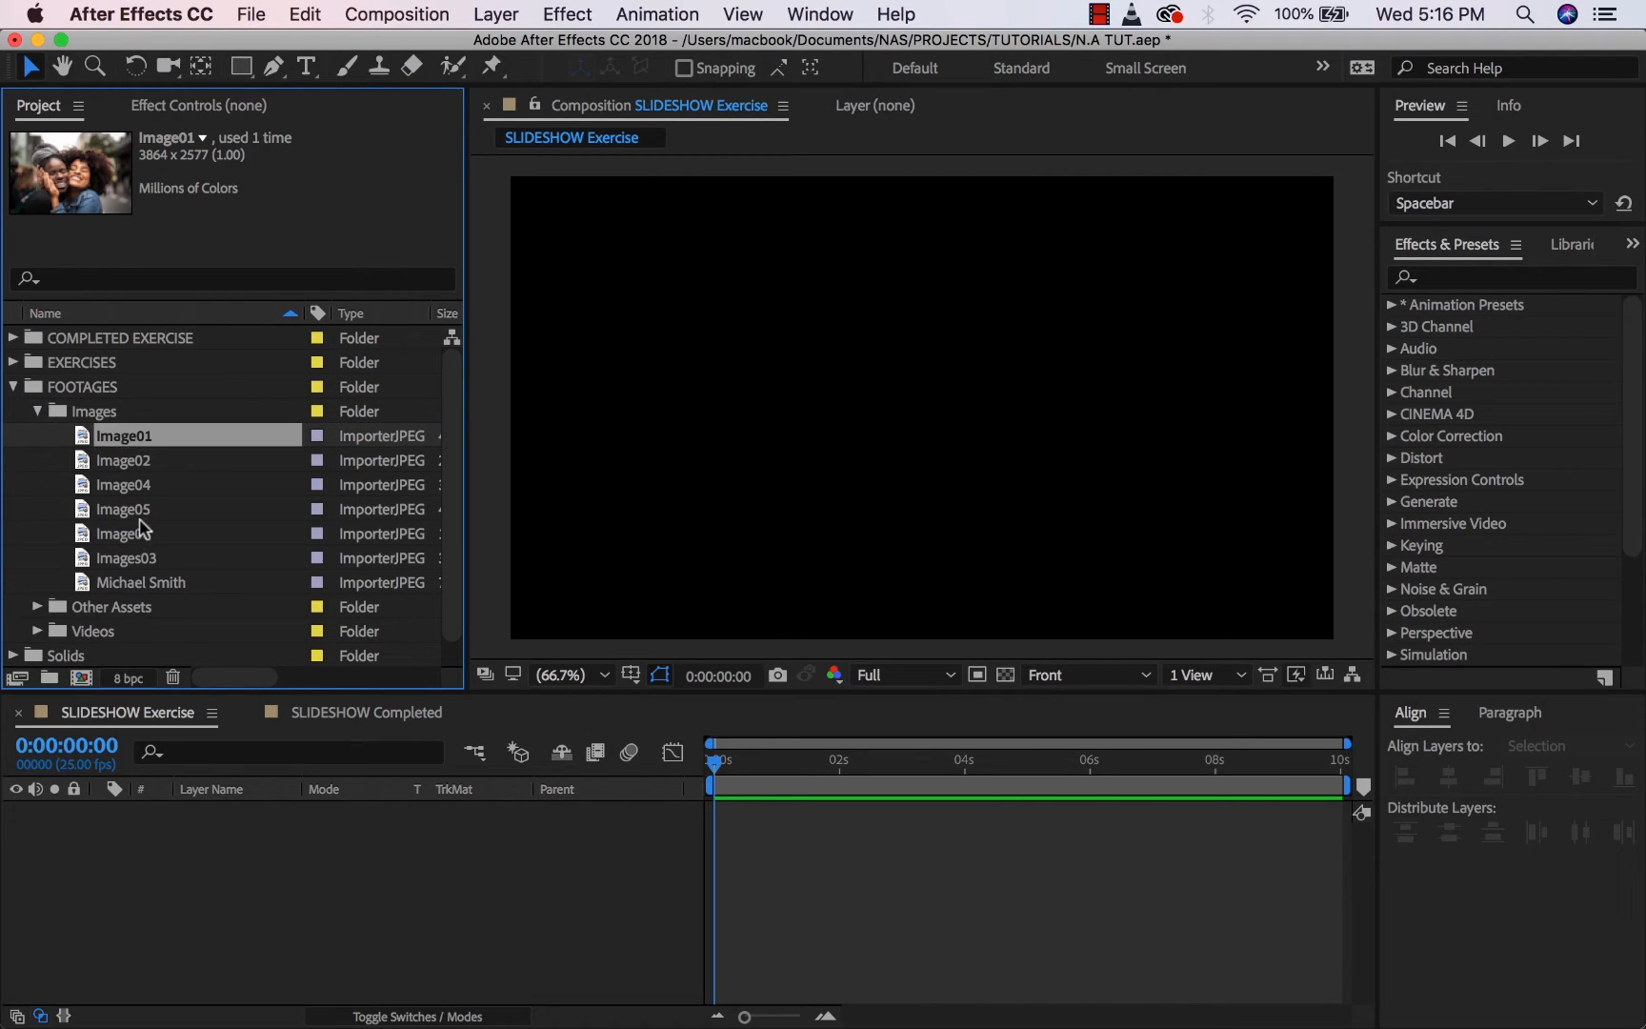
{"action": "left_click", "coordinate": [12, 387]}
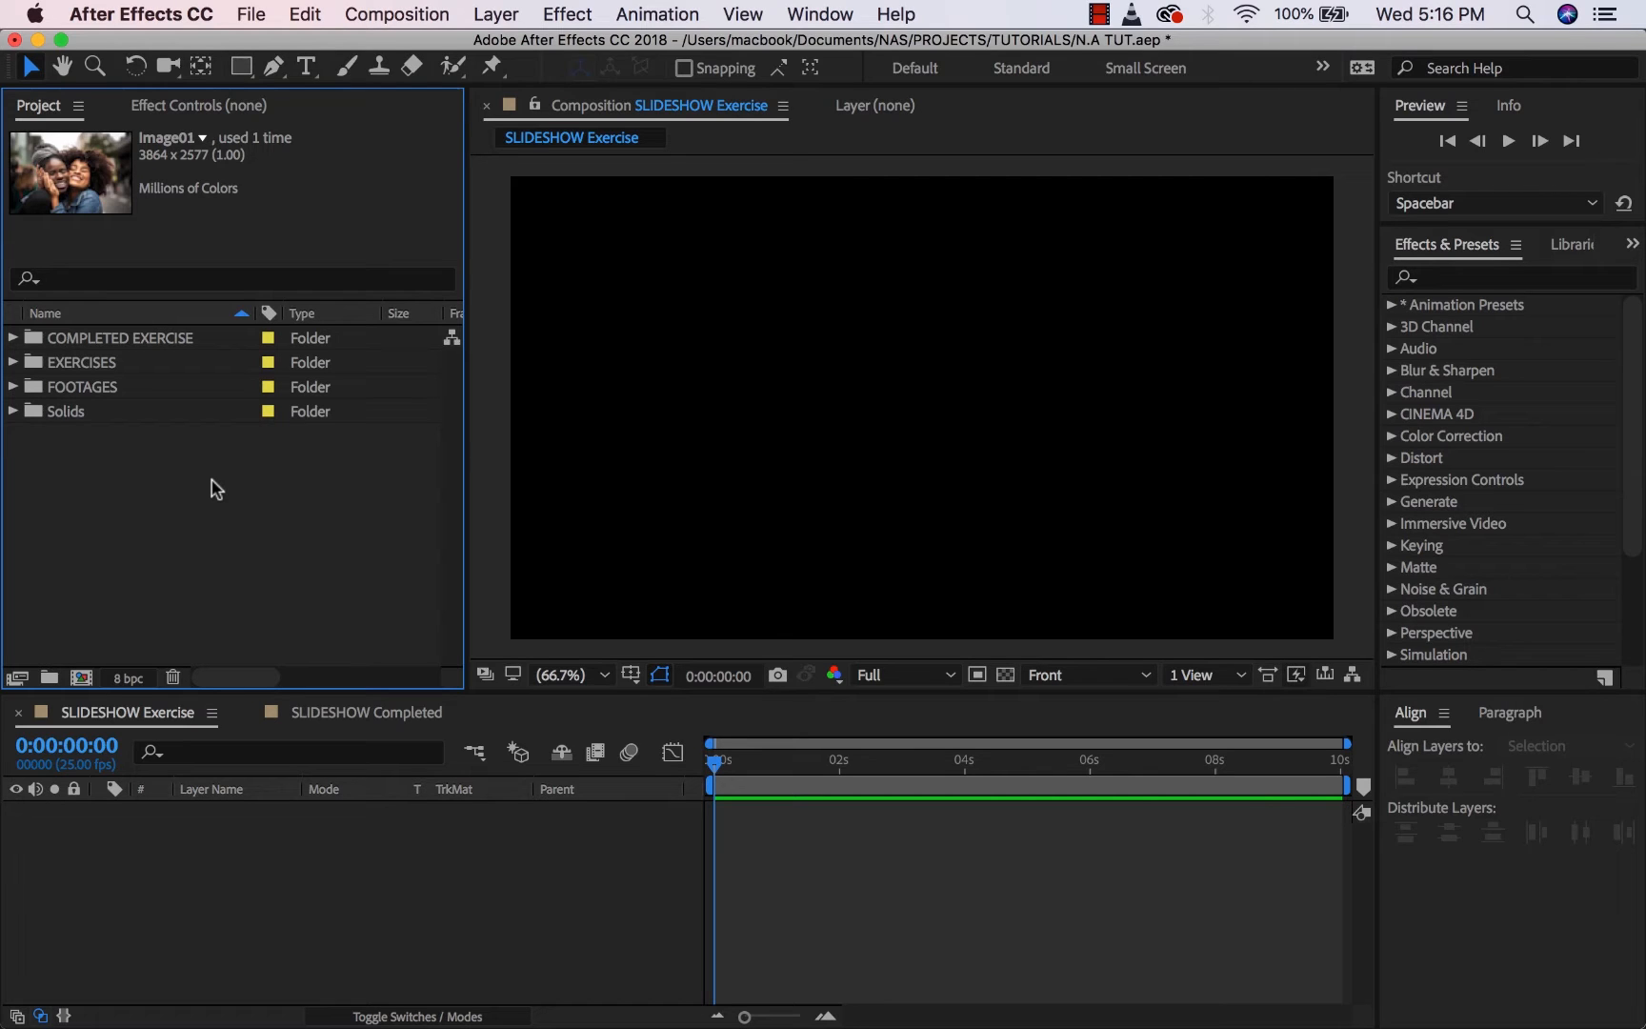
{"action": "left_click", "coordinate": [12, 387]}
{"action": "left_click", "coordinate": [117, 441]}
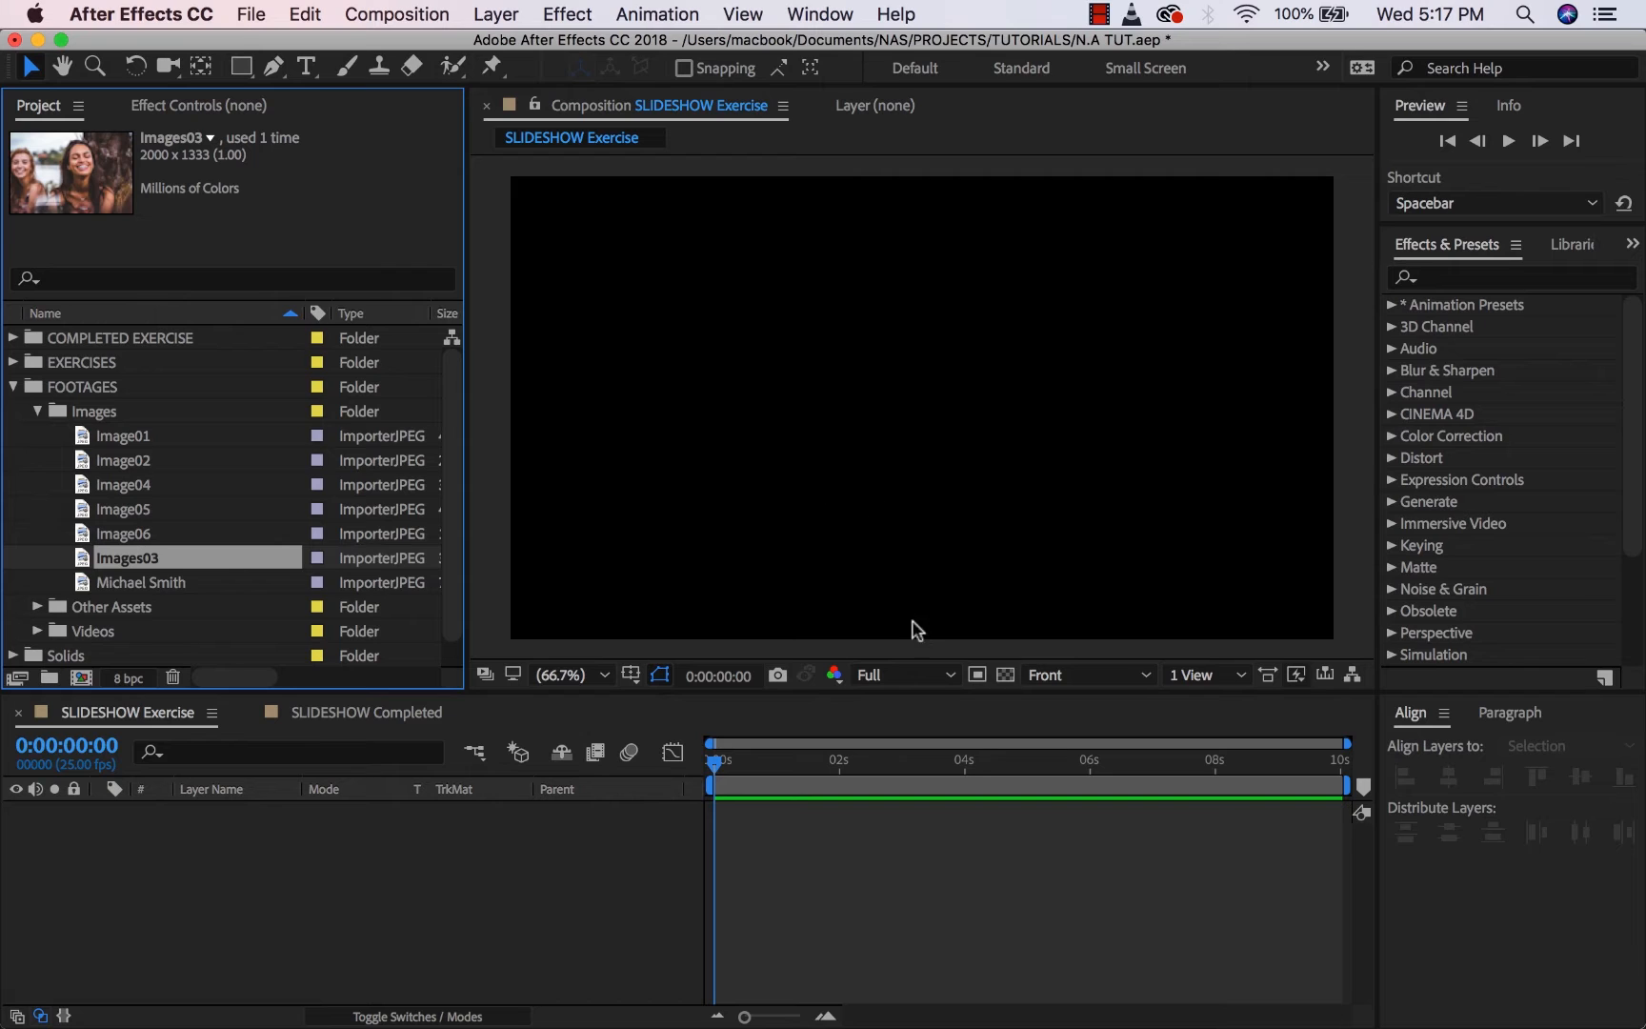
Turn on the transparency grid and create a dark gray 1920 x 1080 px solid named Background.
{"action": "left_click", "coordinate": [1005, 675]}
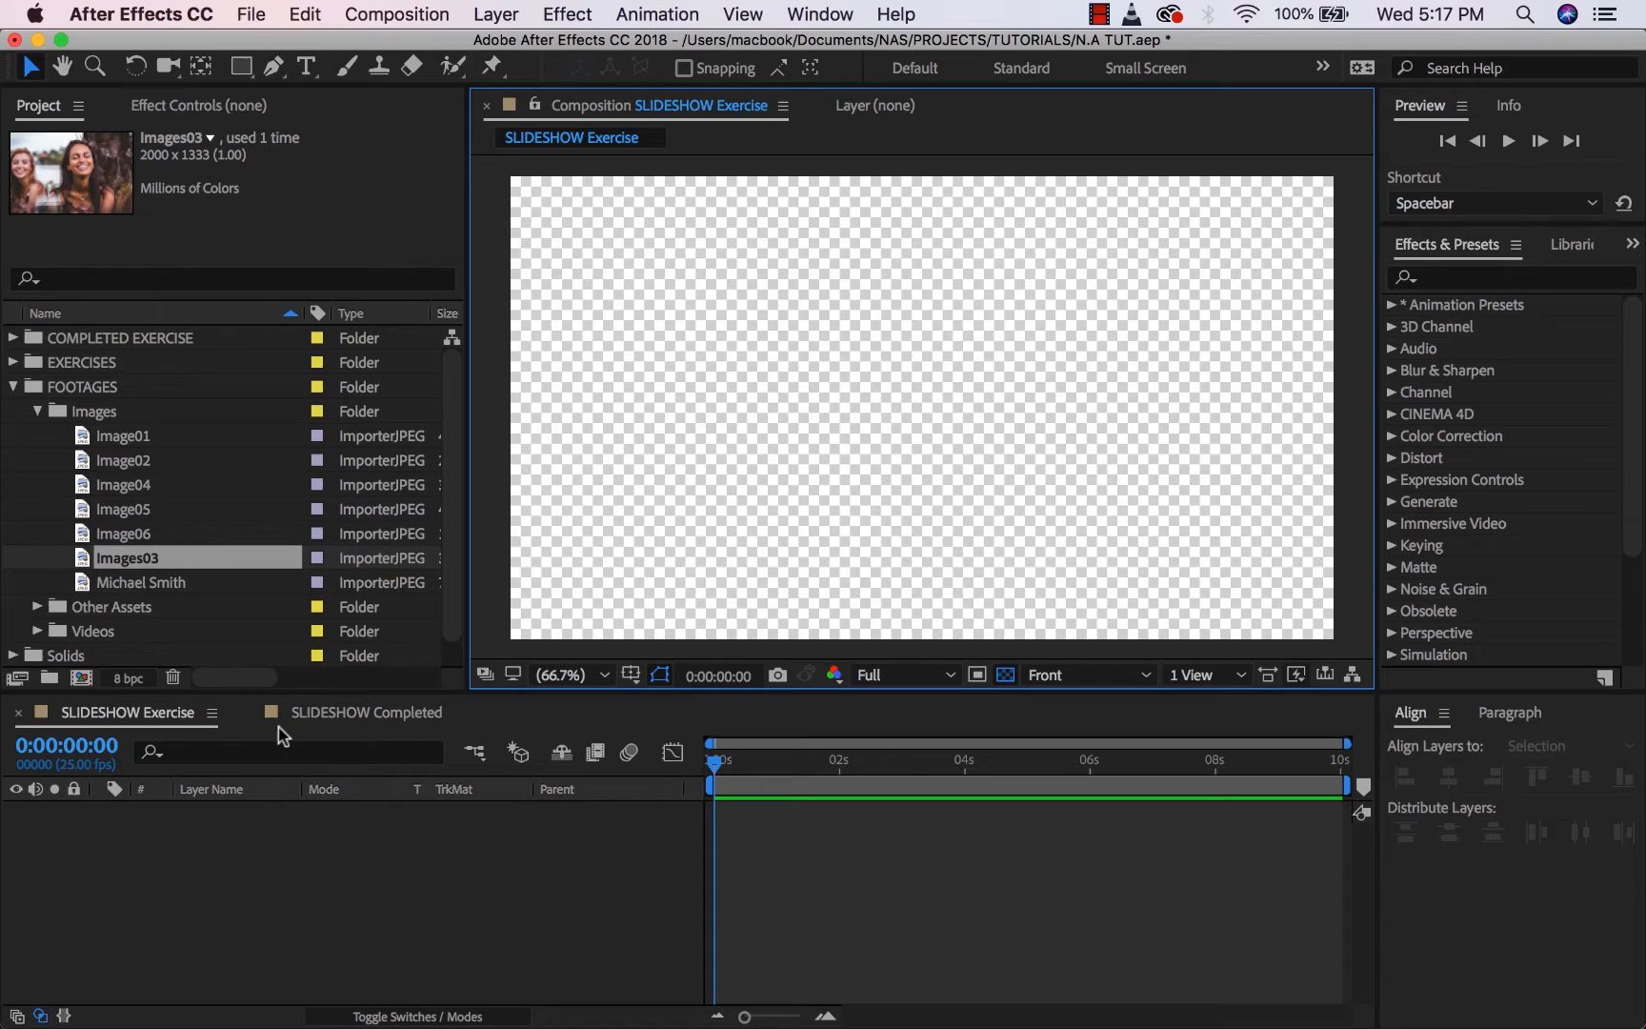
{"action": "right_click", "coordinate": [223, 871]}
{"action": "left_click", "coordinate": [162, 863]}
{"action": "right_click", "coordinate": [163, 853]}
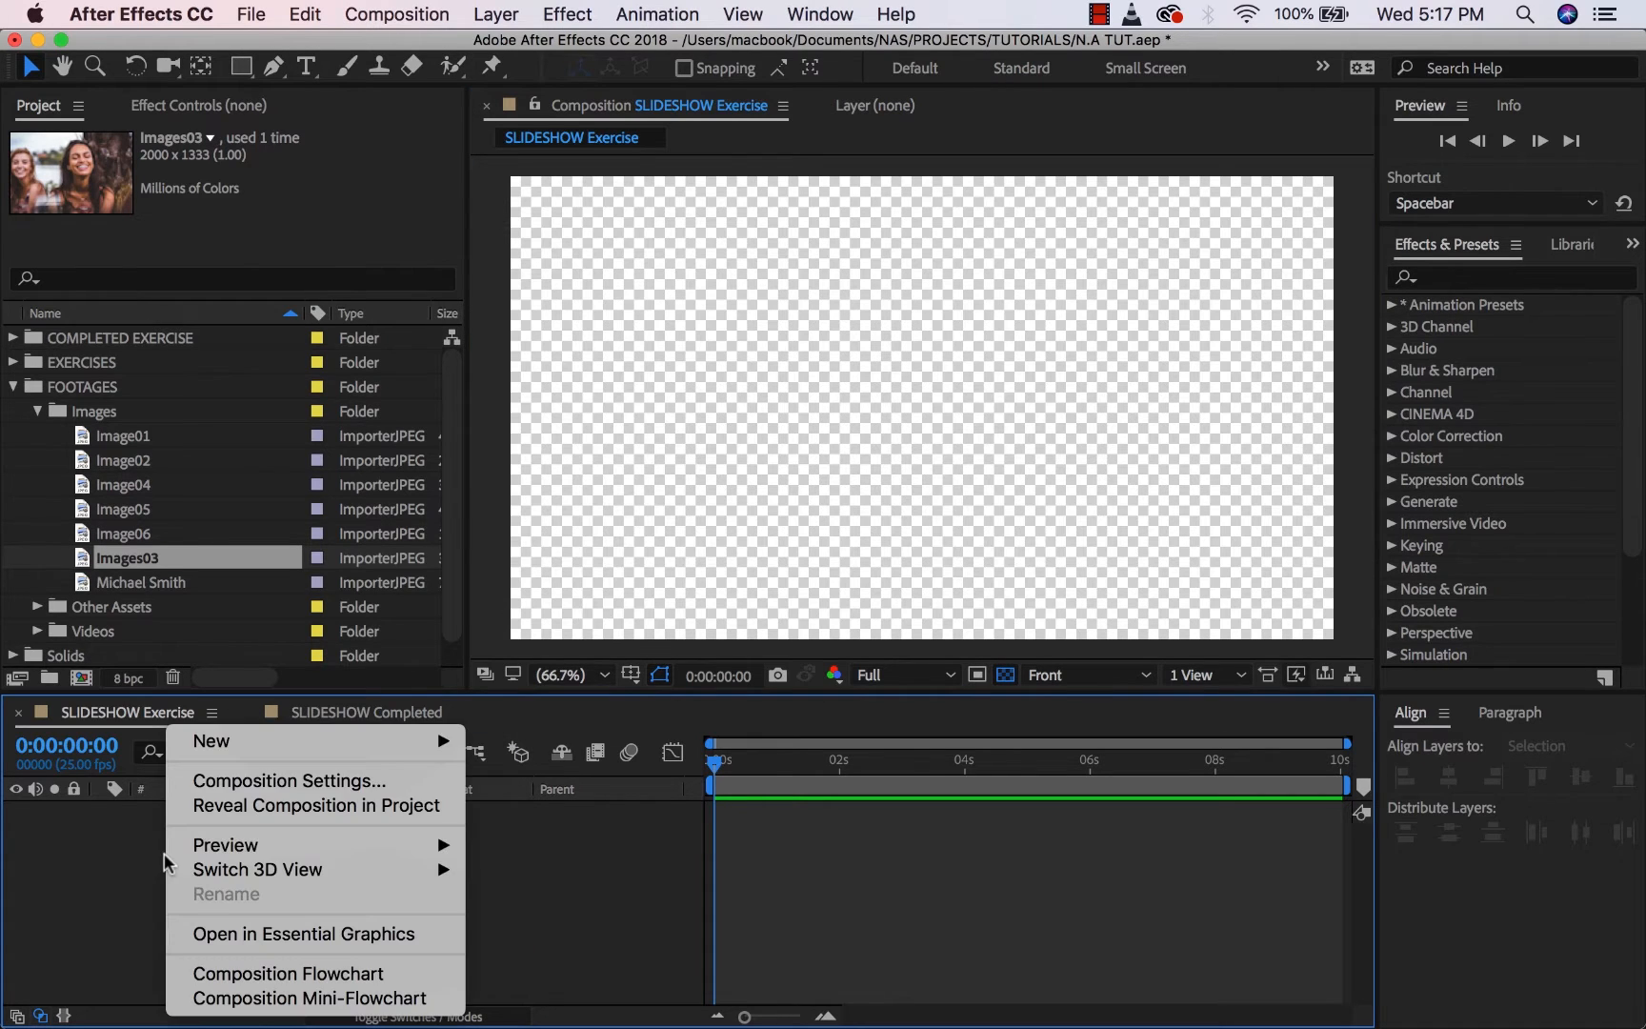
{"action": "mouse_move", "coordinate": [317, 743]}
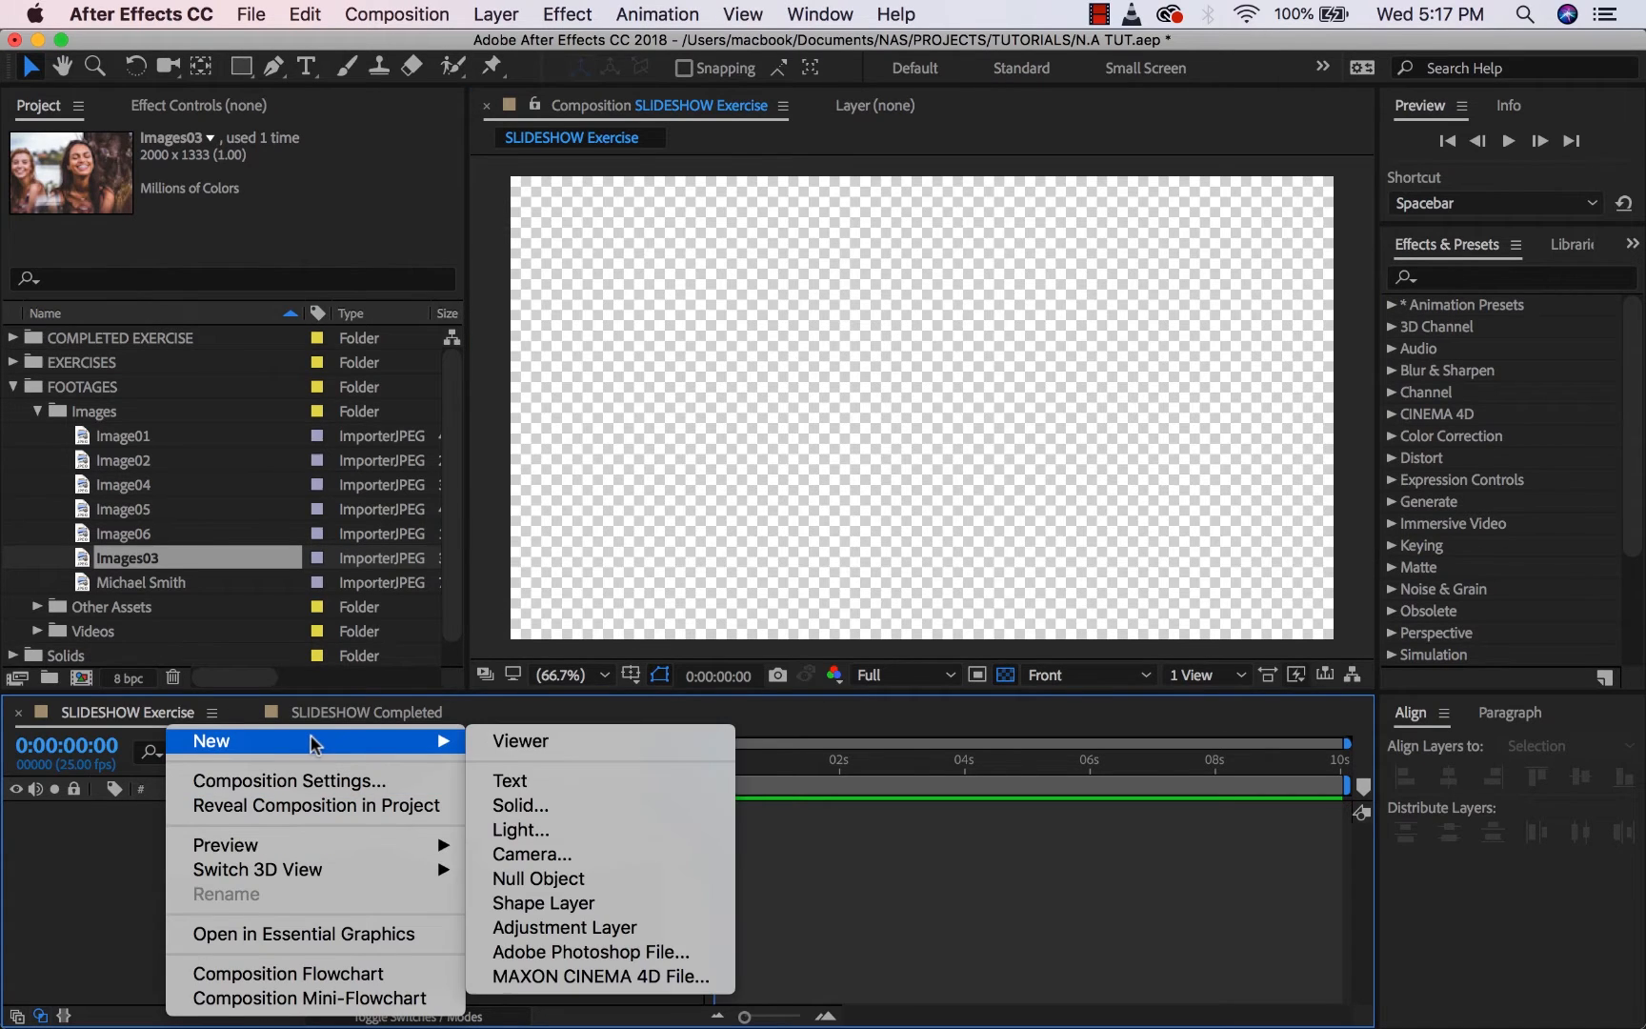
{"action": "left_click", "coordinate": [544, 814]}
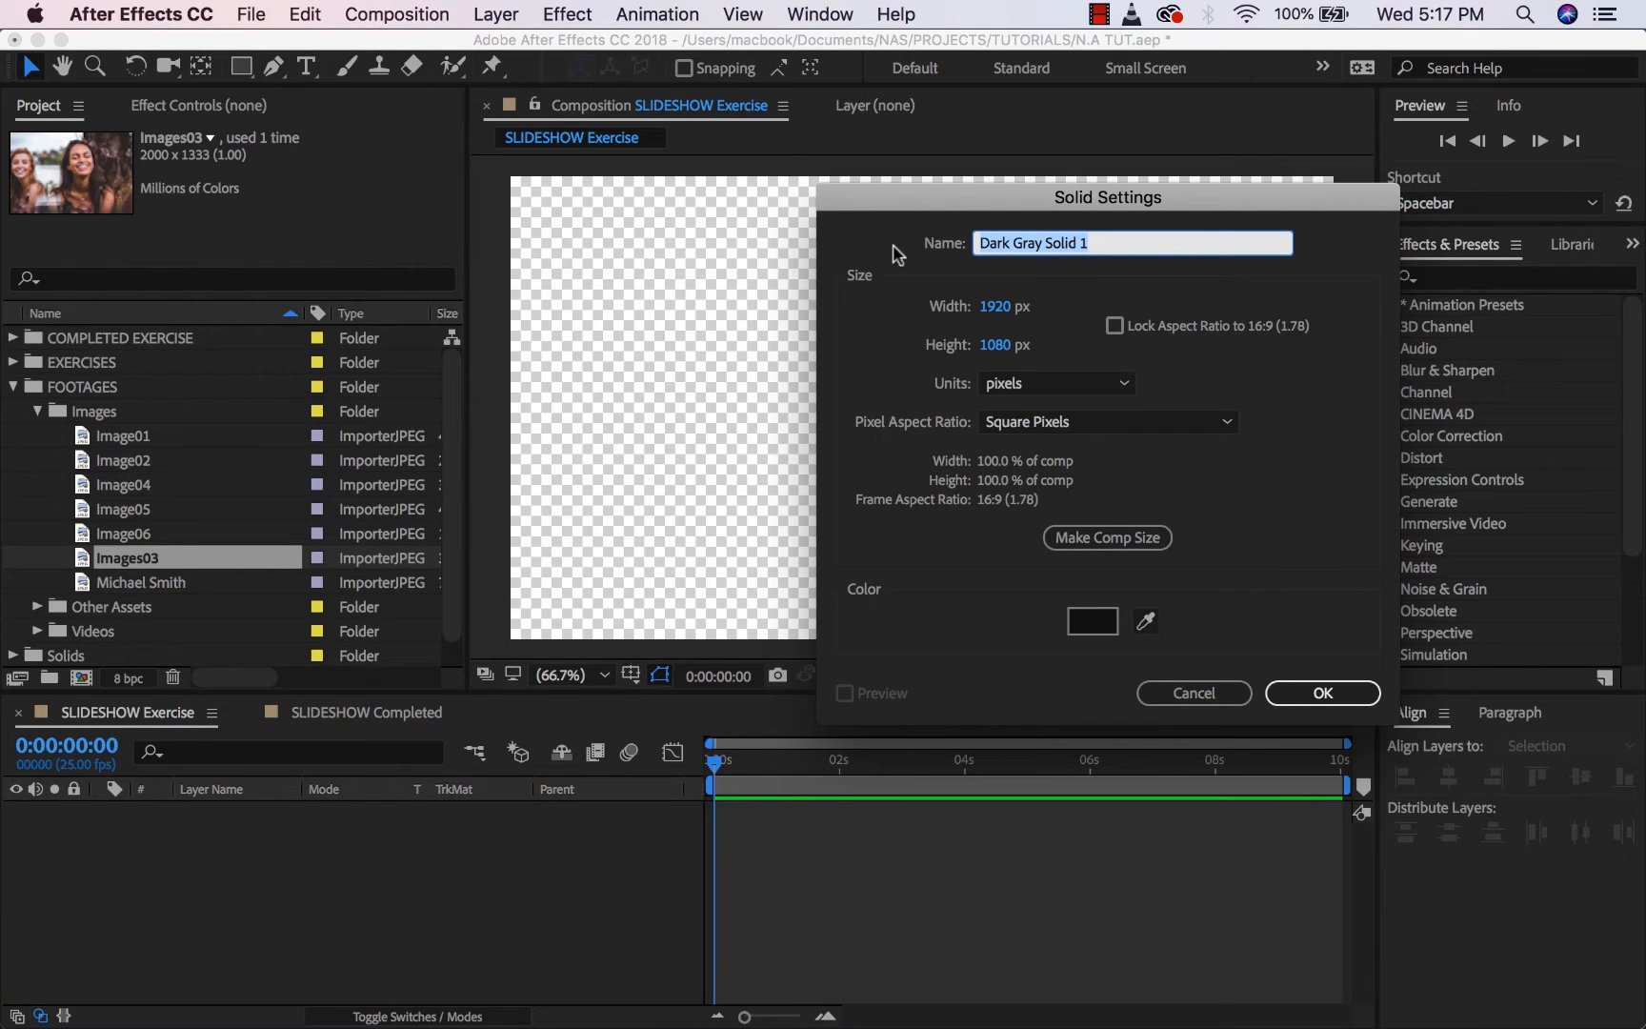
{"action": "type", "text": "BN"}
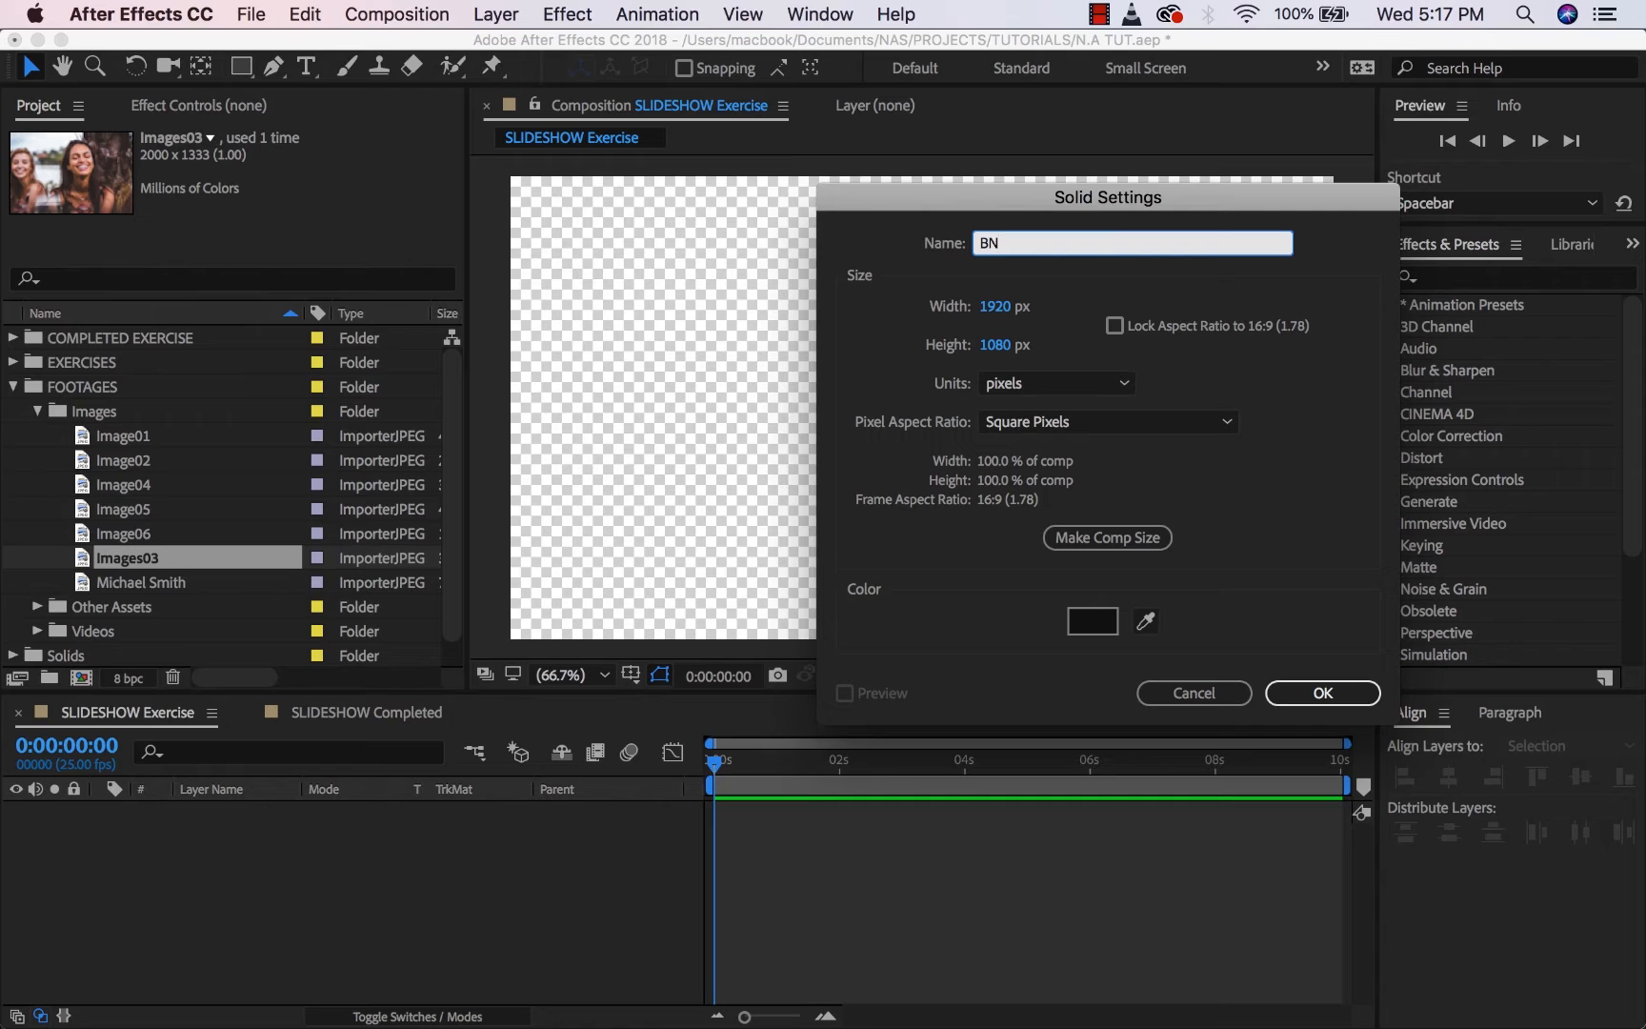
{"action": "type", "text": "ckground"}
{"action": "left_click", "coordinate": [1314, 694]}
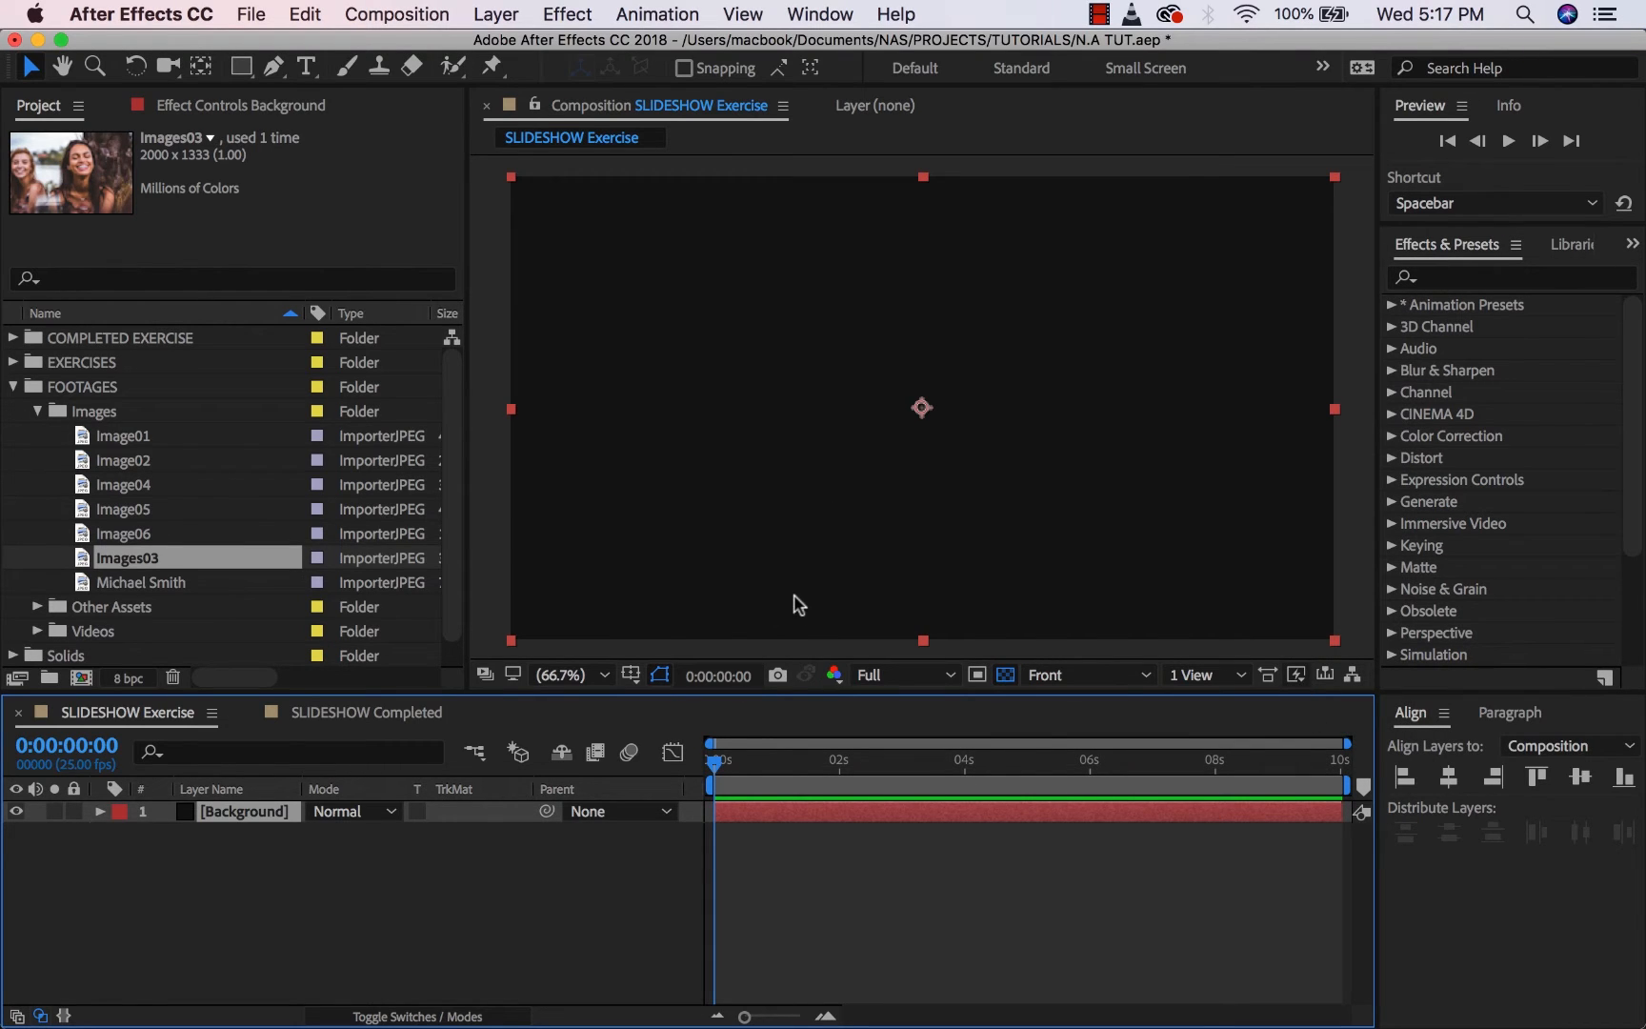
{"action": "left_click", "coordinate": [239, 899]}
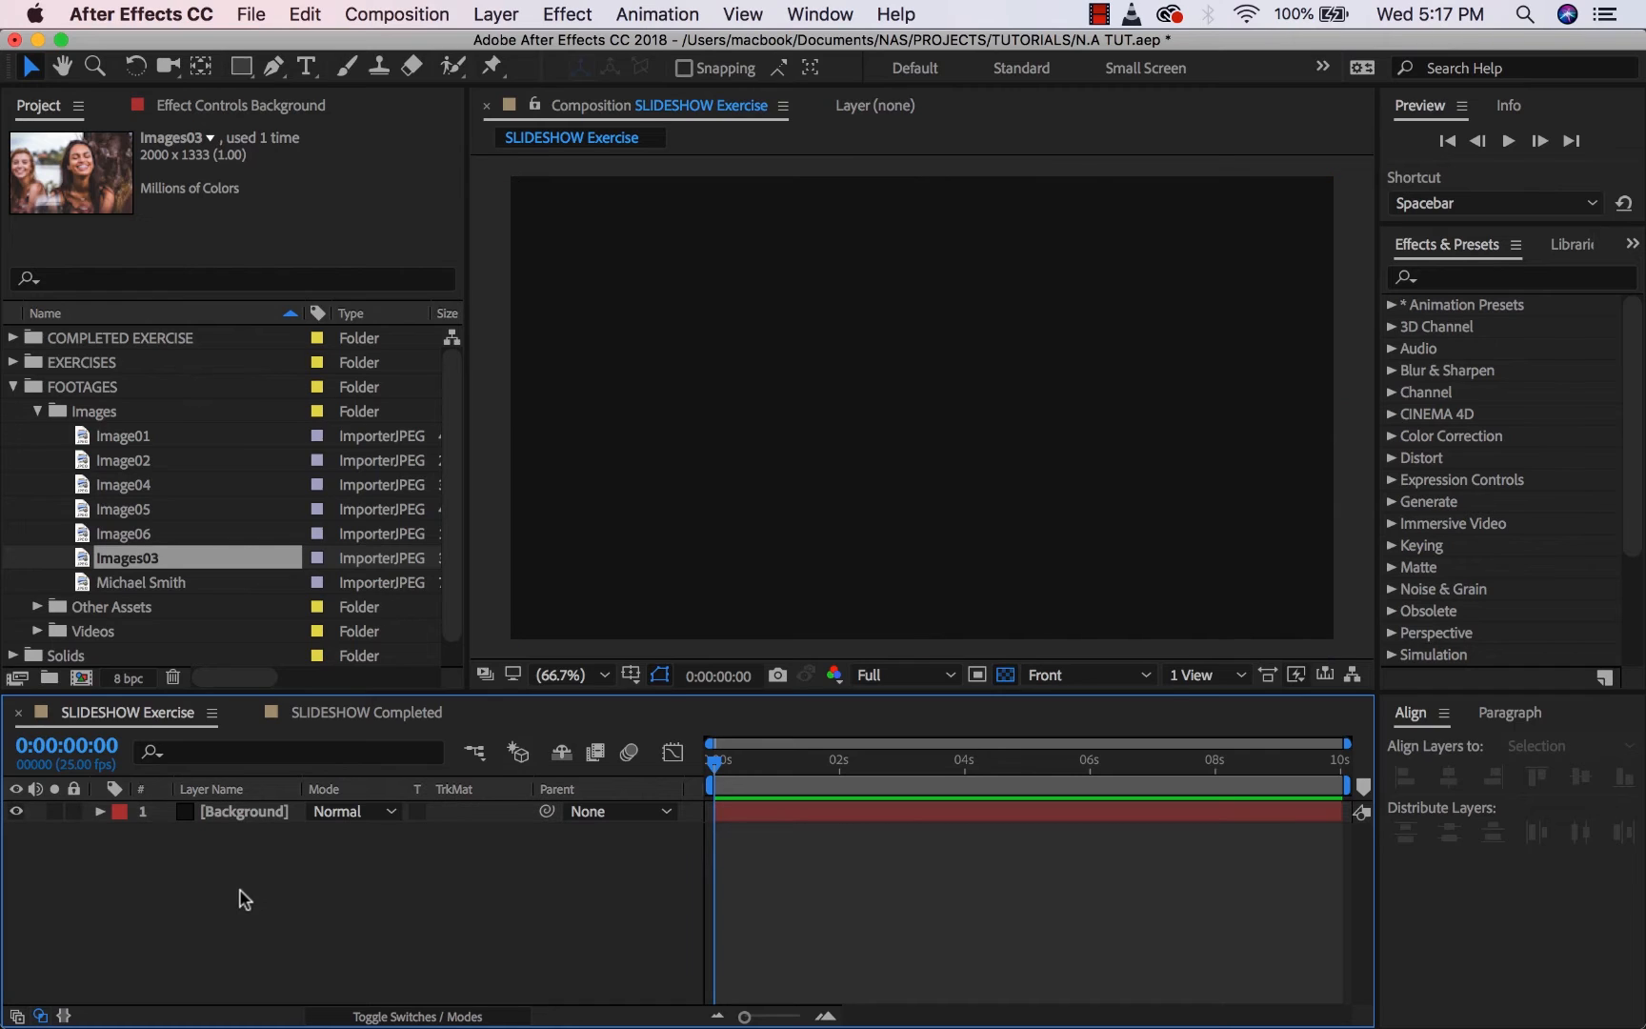
Add Image01 to the timeline above the Background layer and set the viewer magnification to Fit.
{"action": "left_click", "coordinate": [130, 440]}
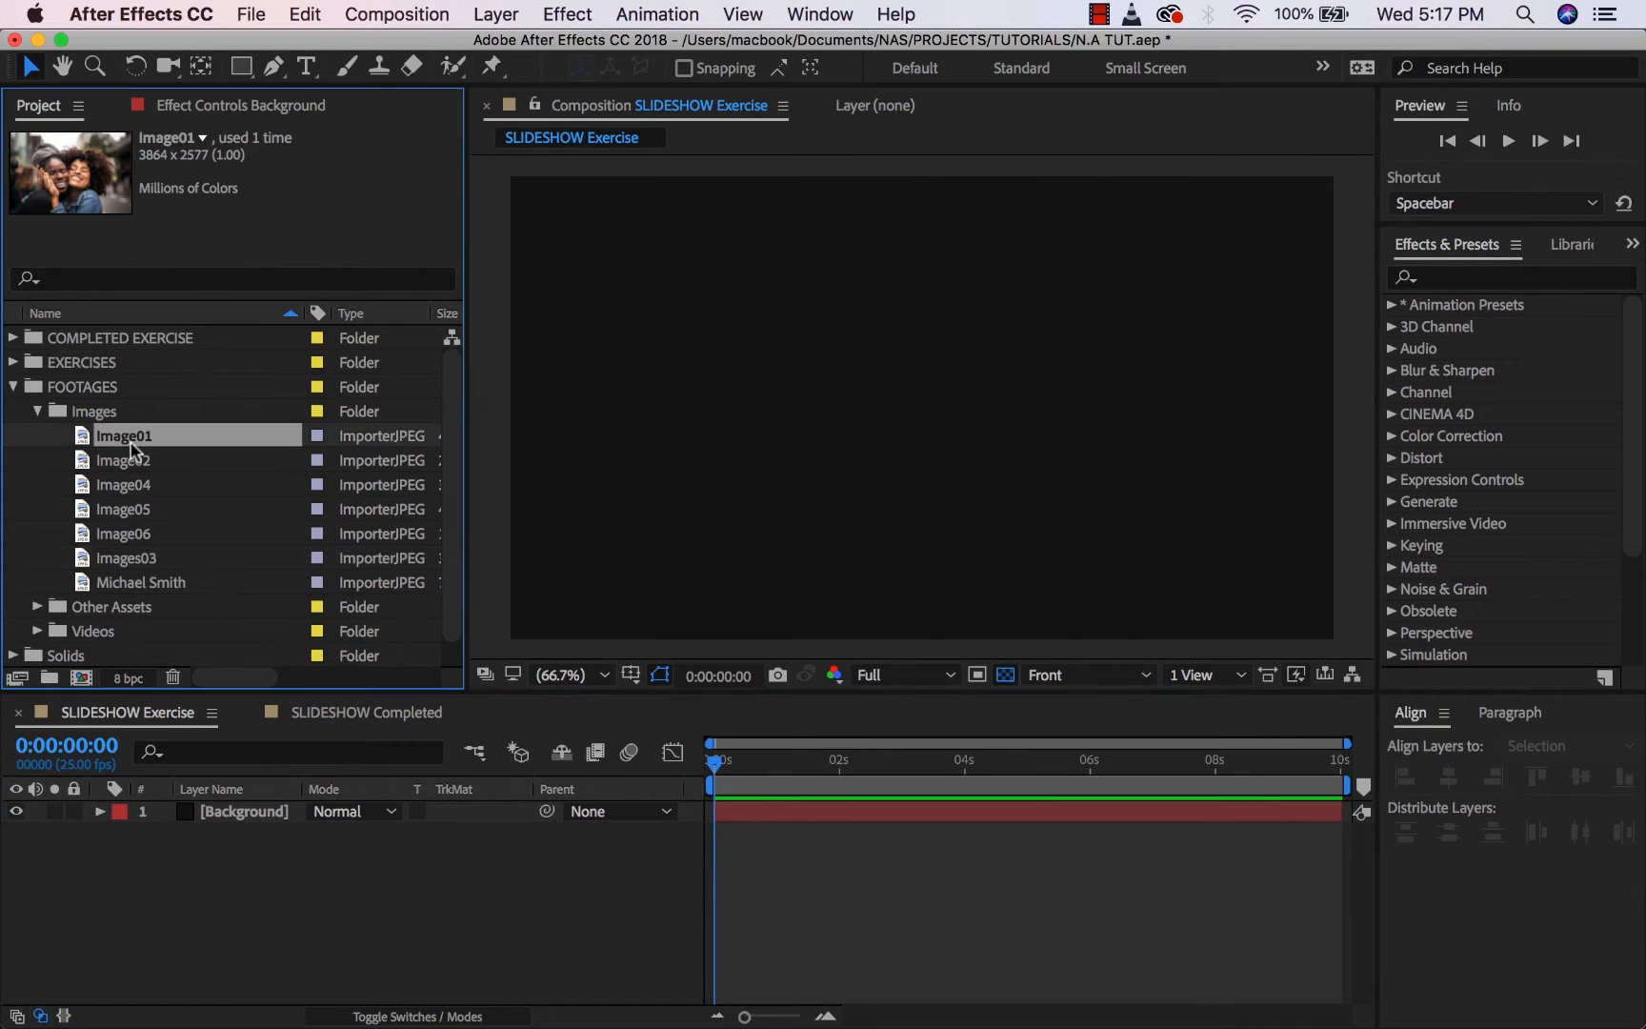
{"action": "left_click_drag", "start_coordinate": [145, 434], "coordinate": [217, 800]}
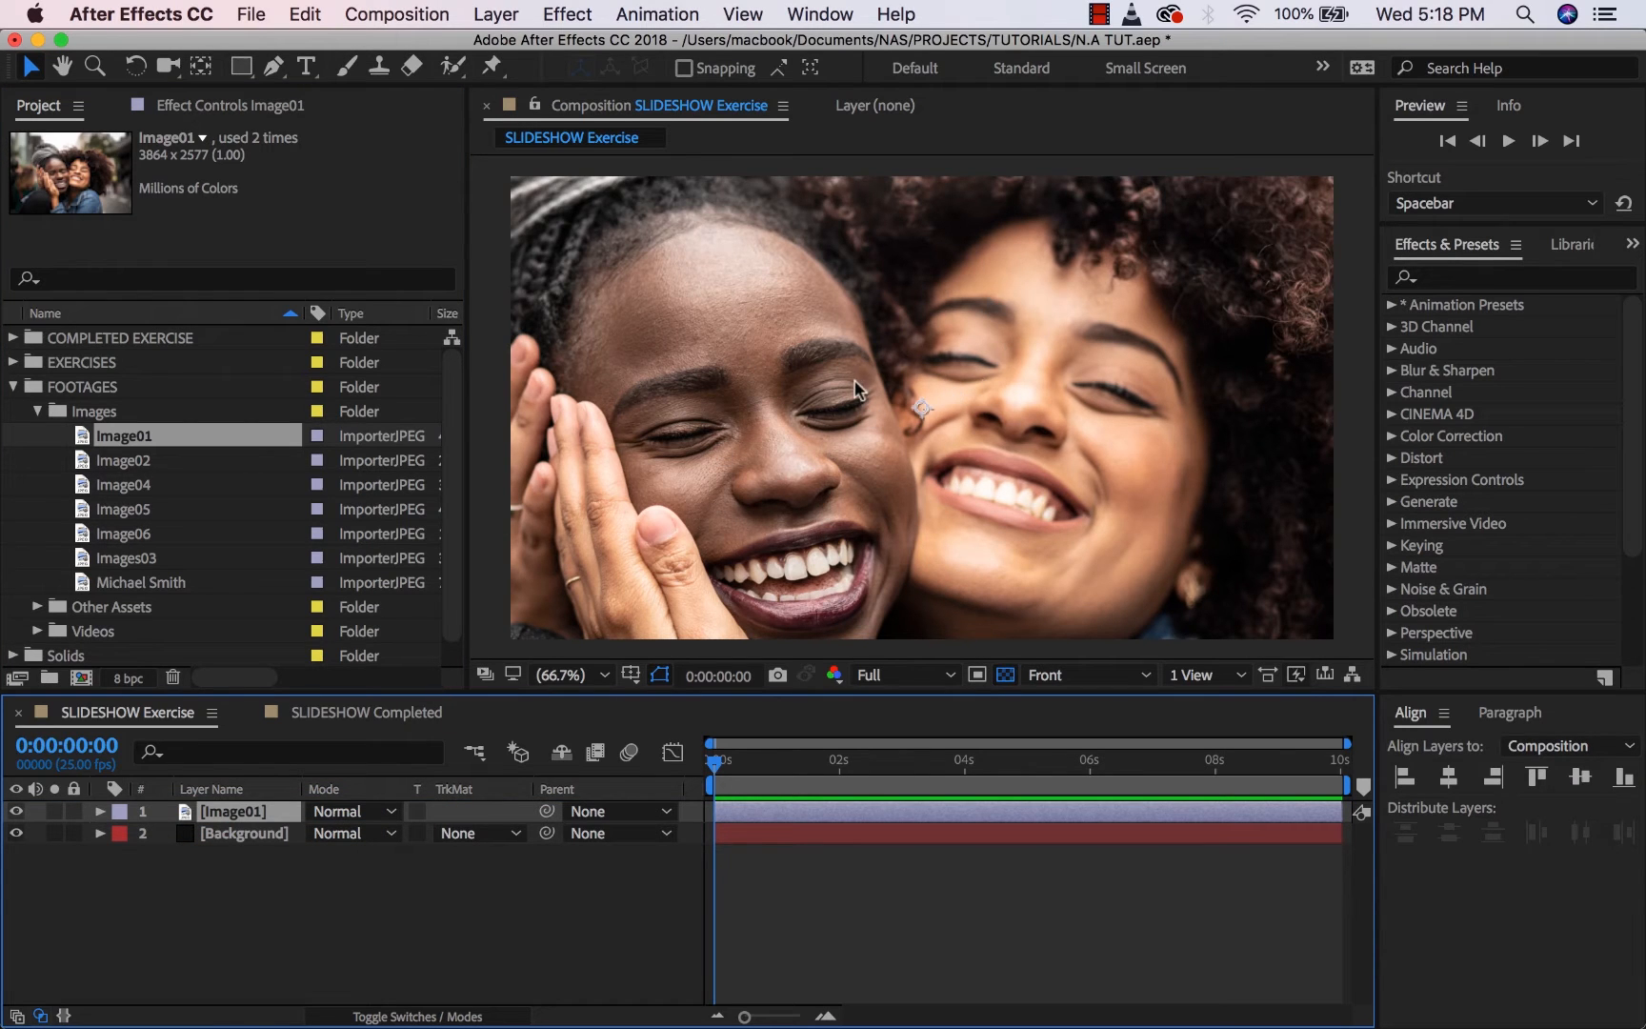
{"action": "left_click", "coordinate": [601, 676]}
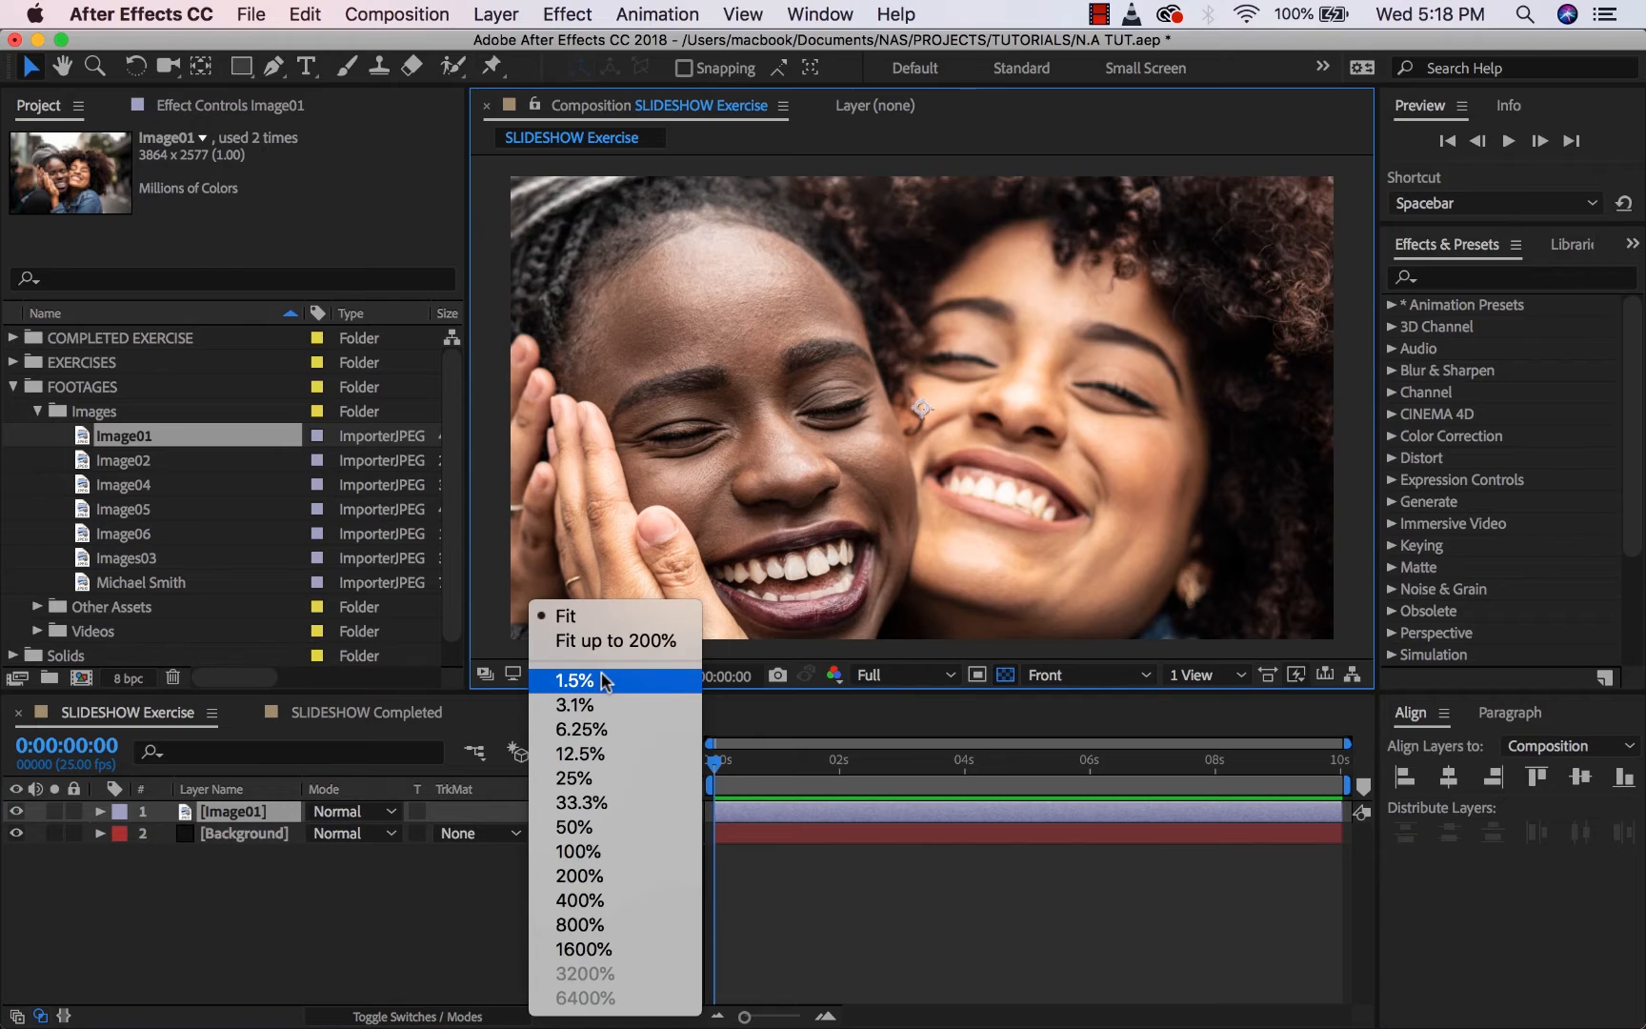
{"action": "left_click", "coordinate": [581, 615]}
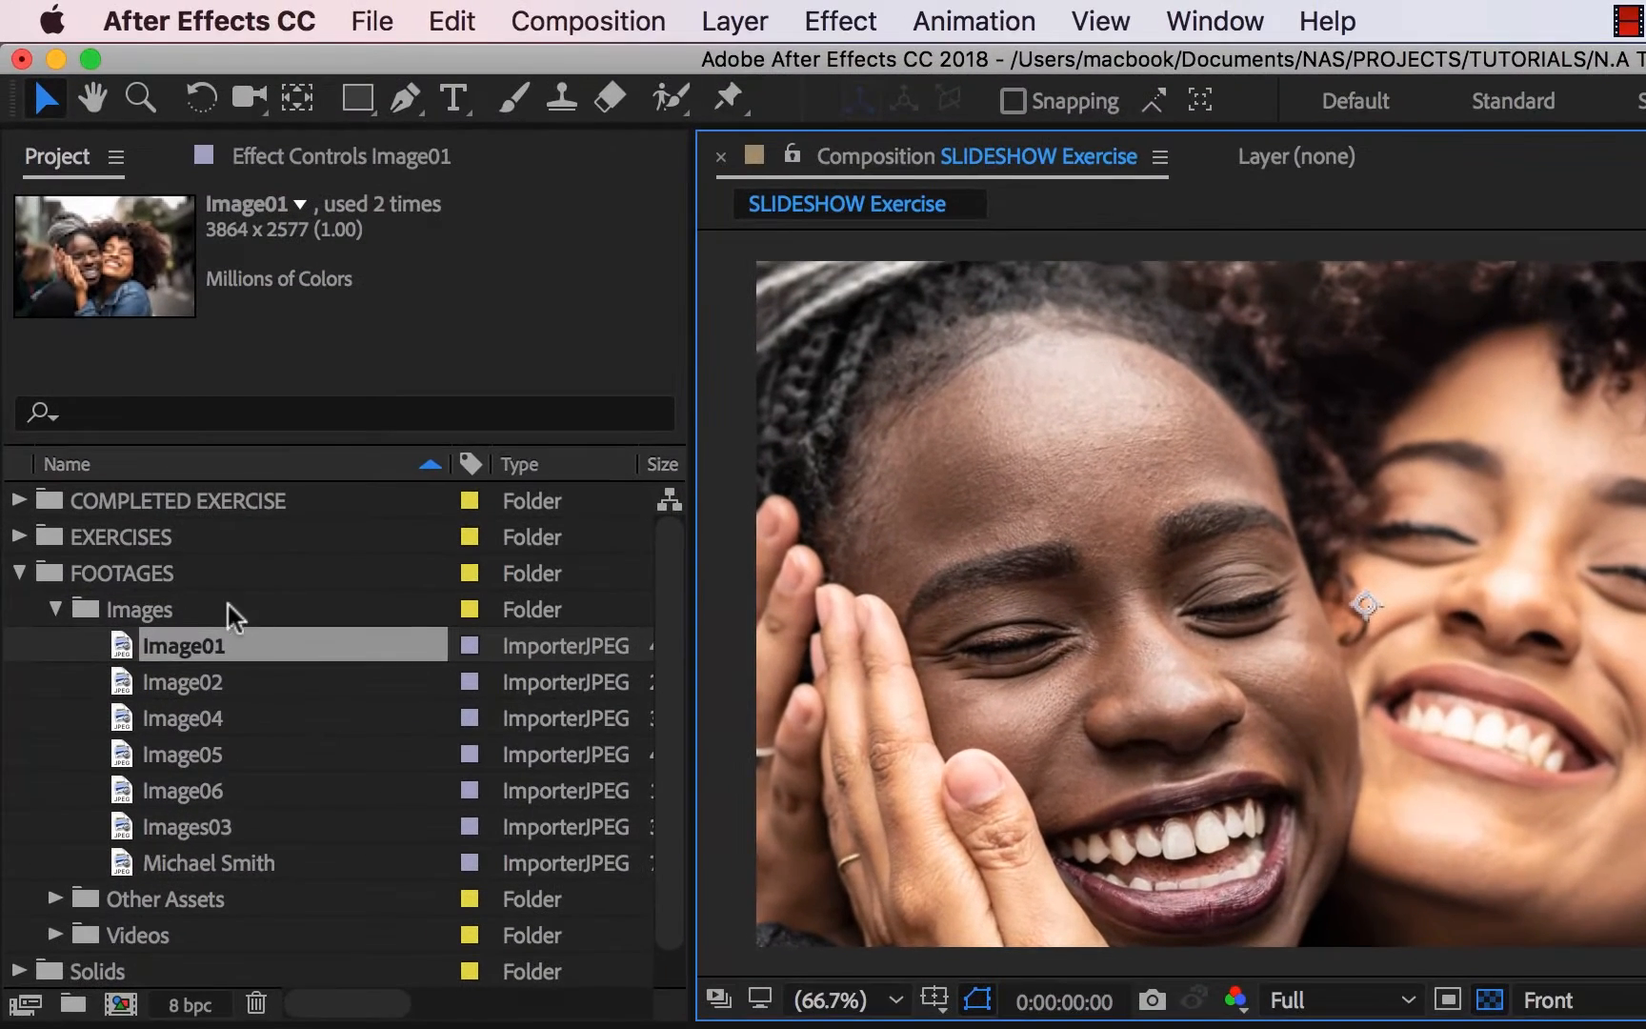
{"action": "left_click", "coordinate": [174, 654]}
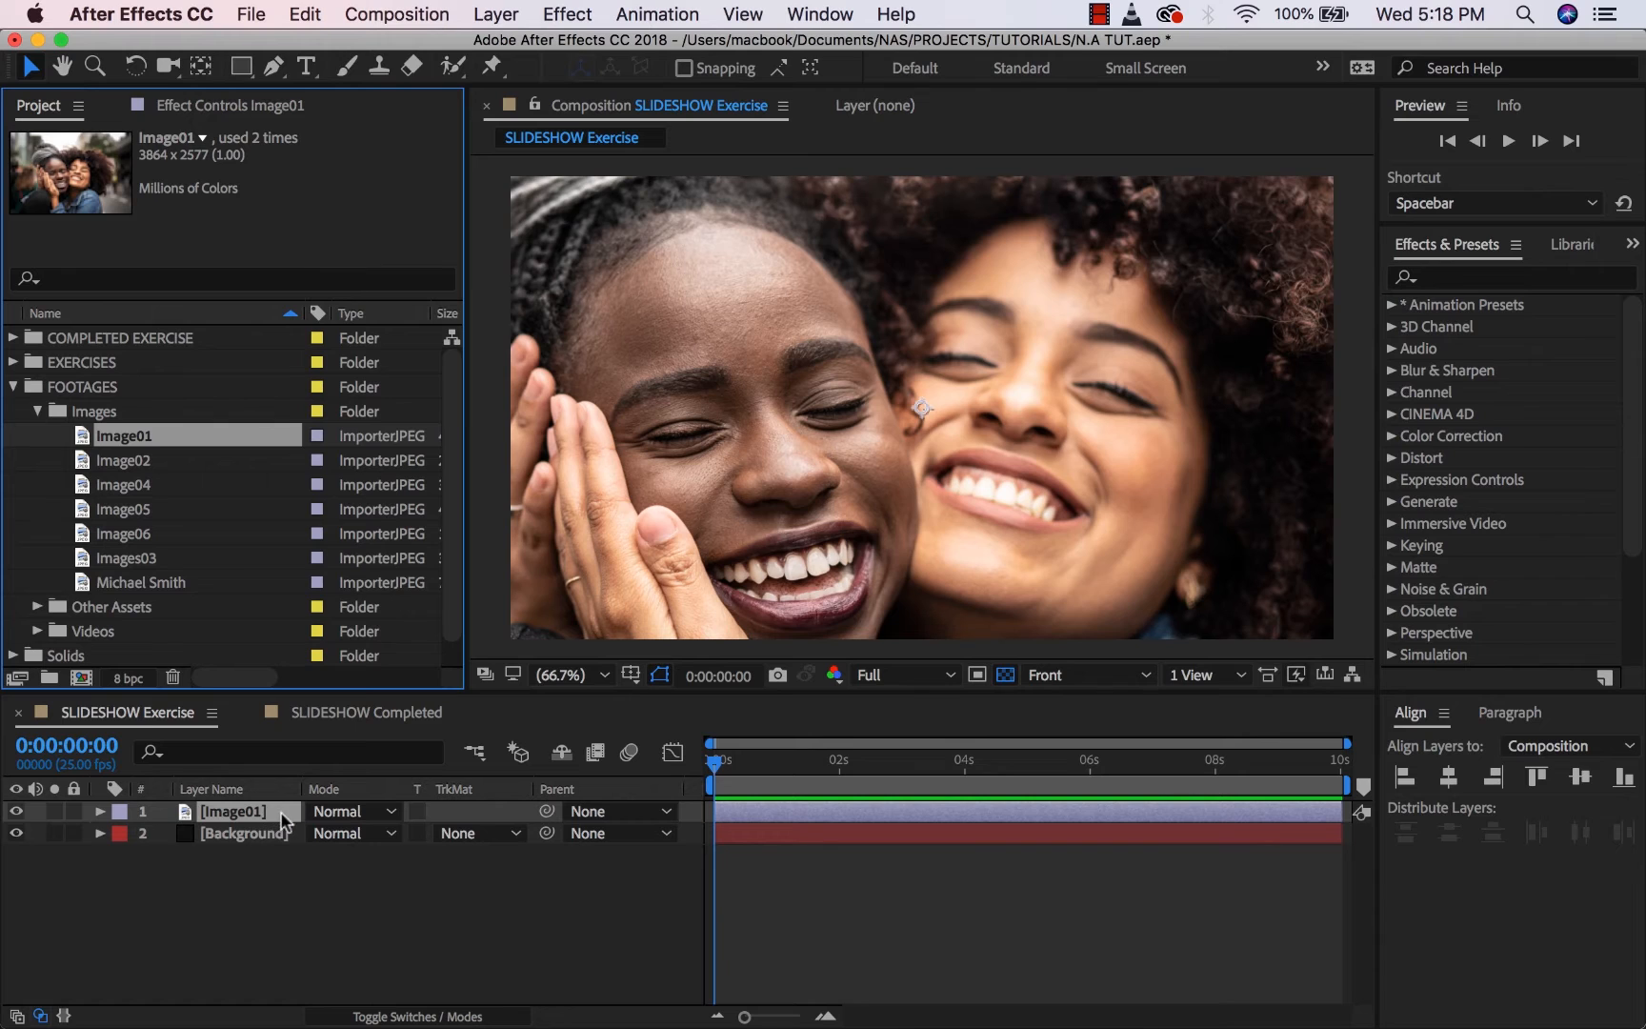
Scale the Image01 layer down to 51% so the whole picture fits the frame, and collapse the layer.
{"action": "left_click", "coordinate": [259, 813]}
{"action": "key", "text": "s"}
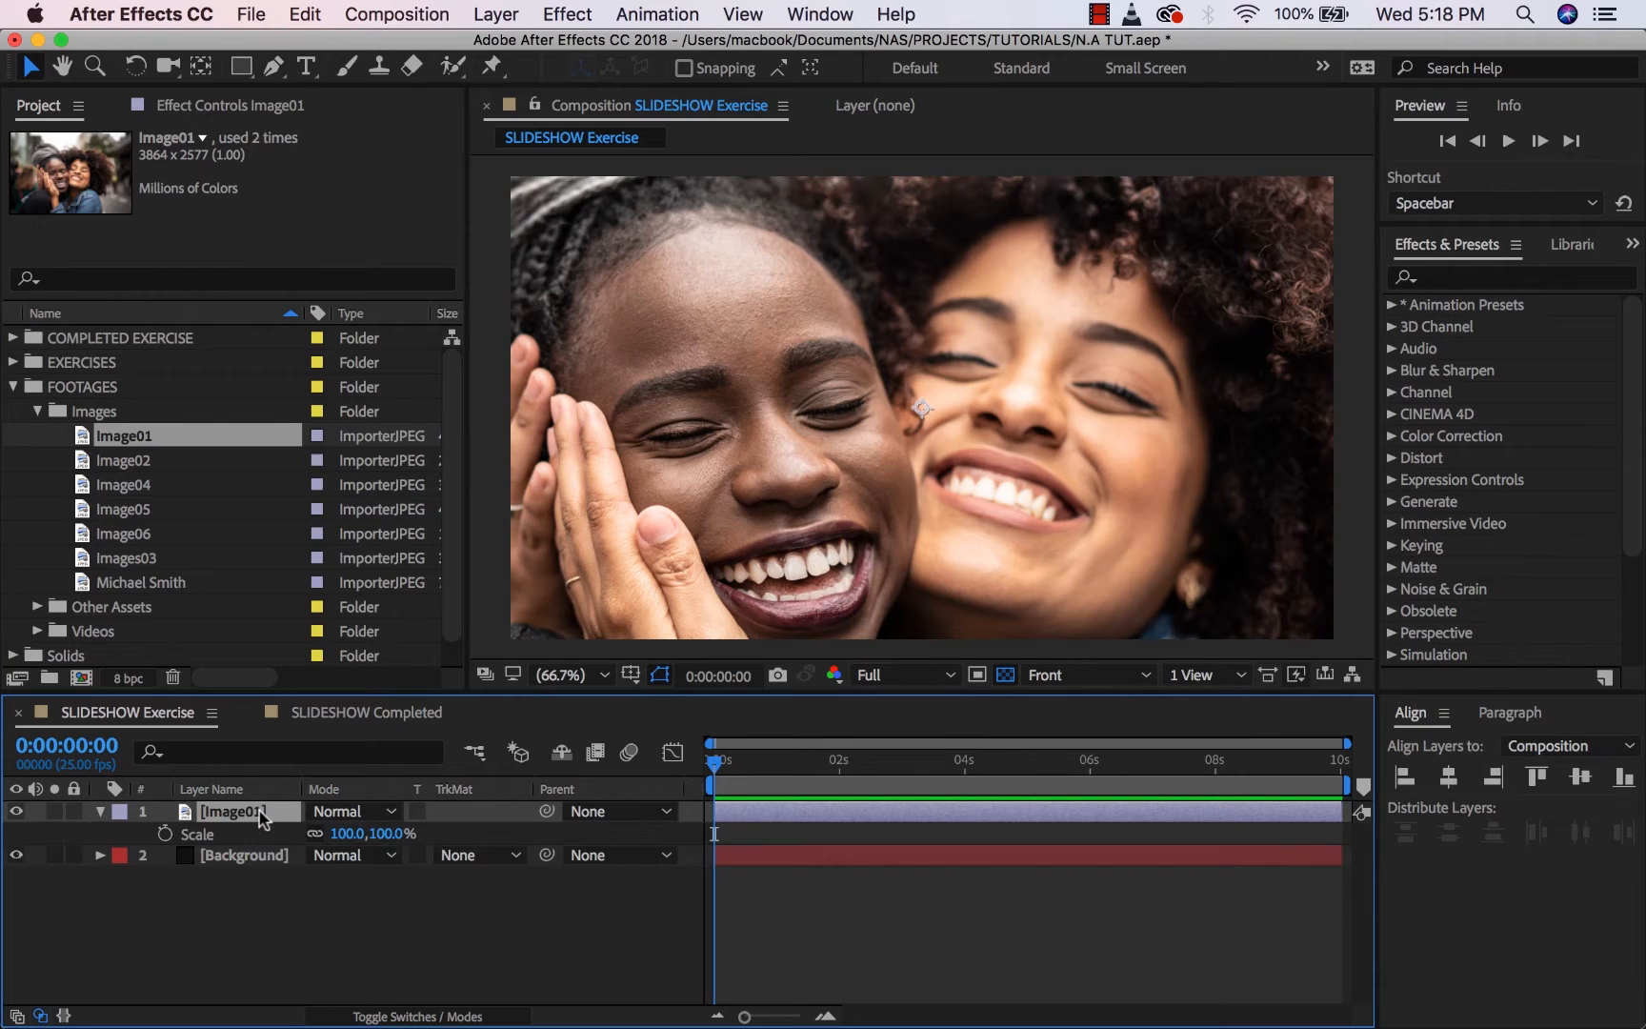
{"action": "left_click_drag", "start_coordinate": [383, 834], "coordinate": [317, 832]}
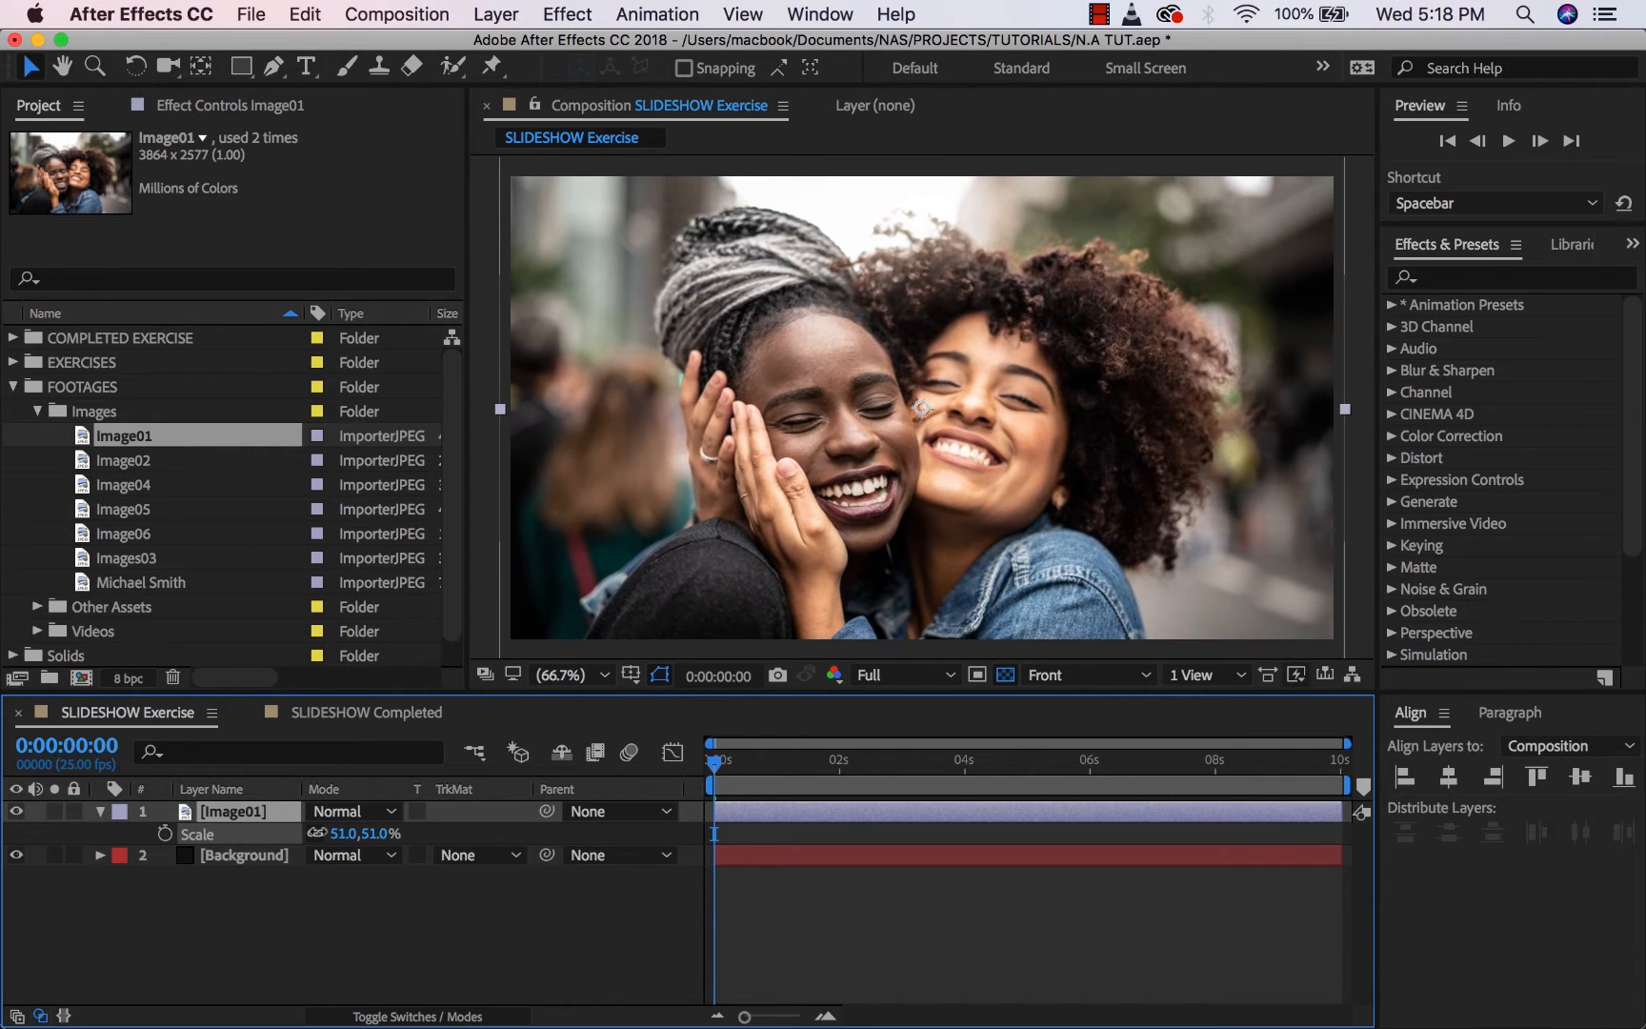
{"action": "key", "text": "super+shift+a"}
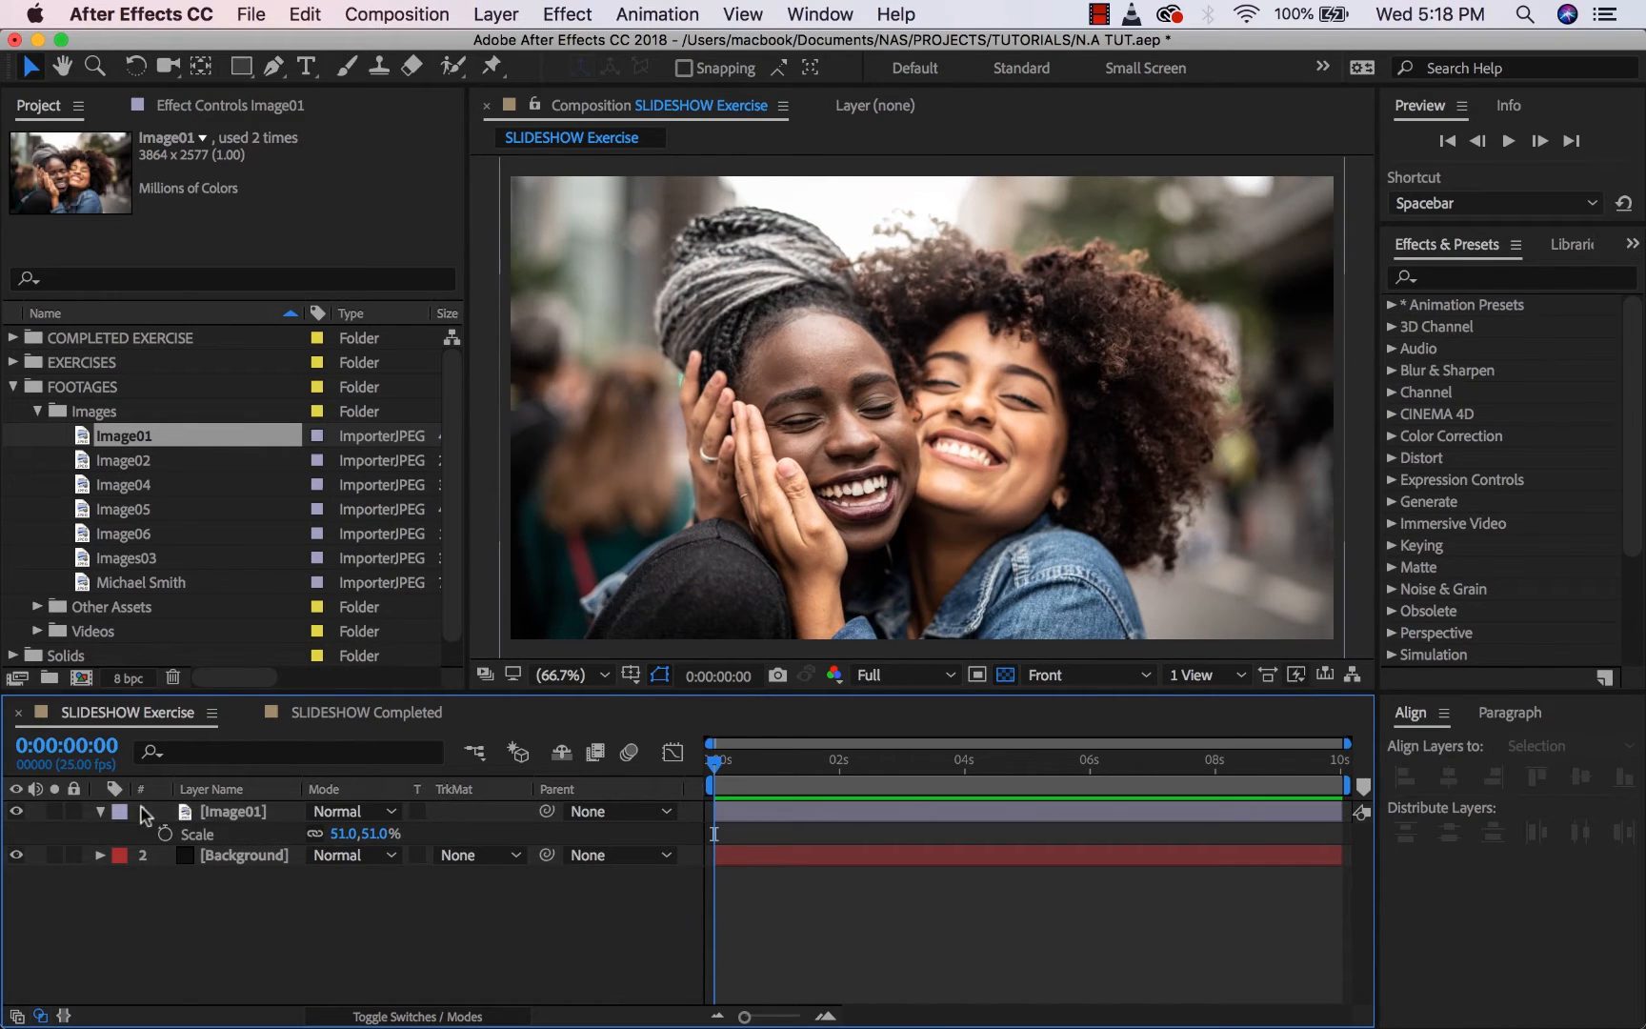
{"action": "left_click", "coordinate": [101, 810]}
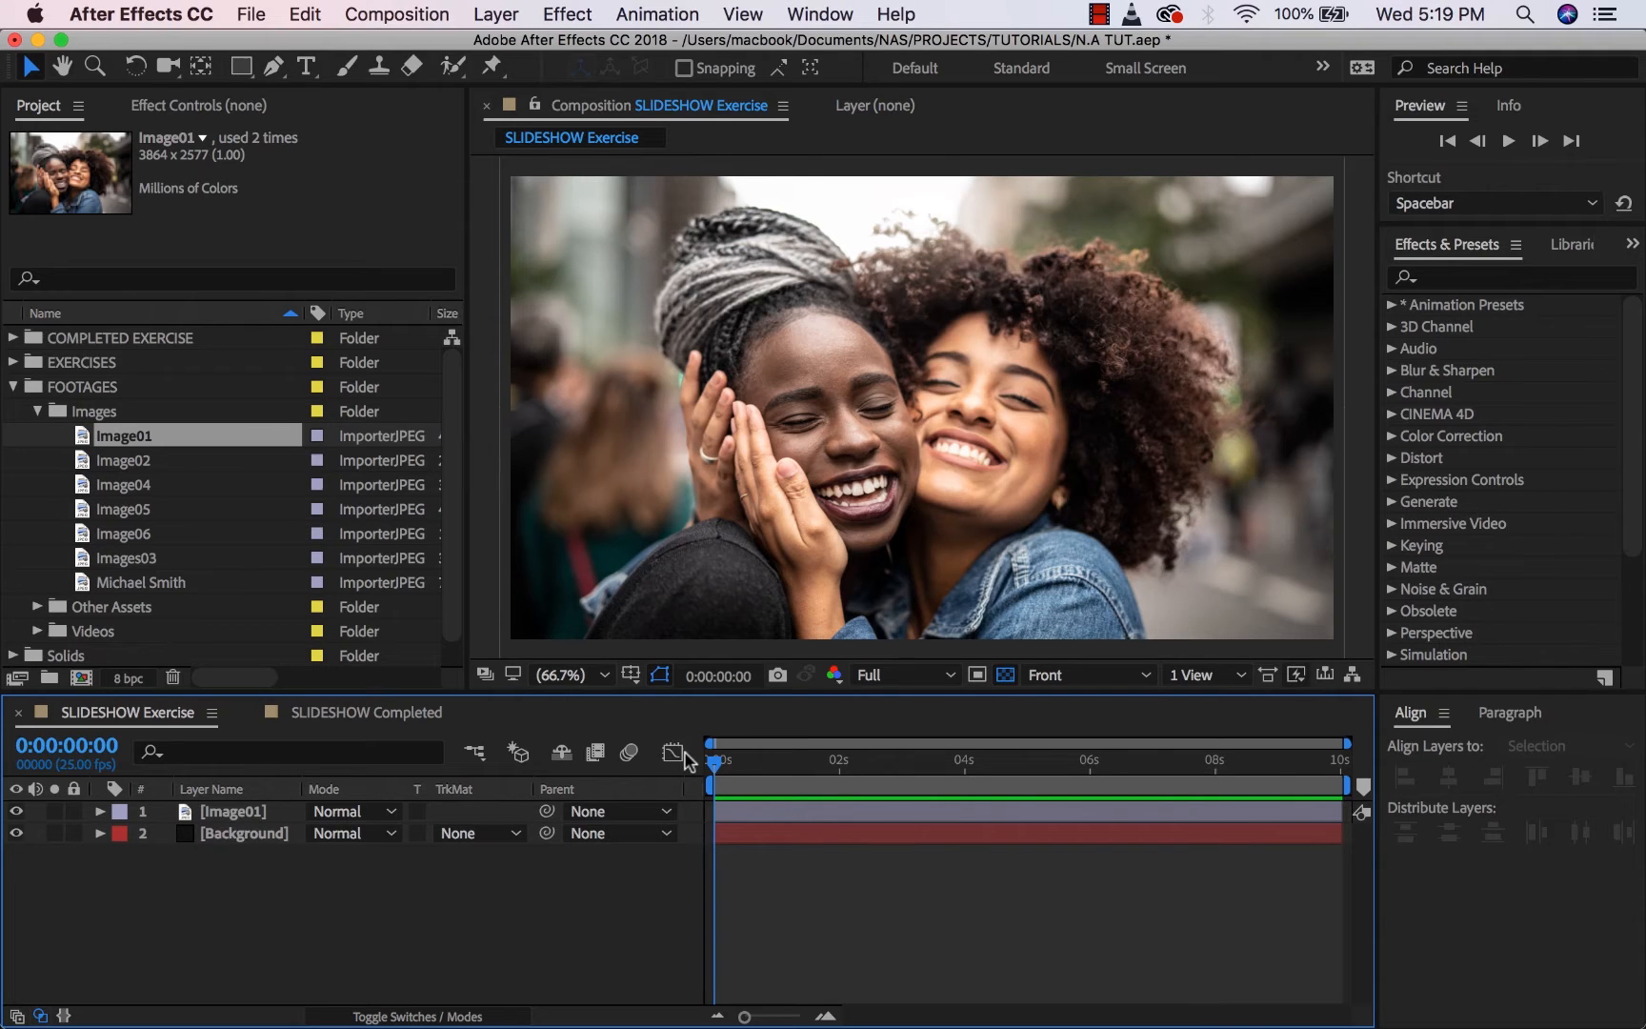
Set a Position keyframe on the Image01 layer at 0:00:02:01, keeping the picture centred in the frame.
{"action": "scroll", "coordinate": [831, 493], "scroll_direction": "down", "scroll_amount": 2}
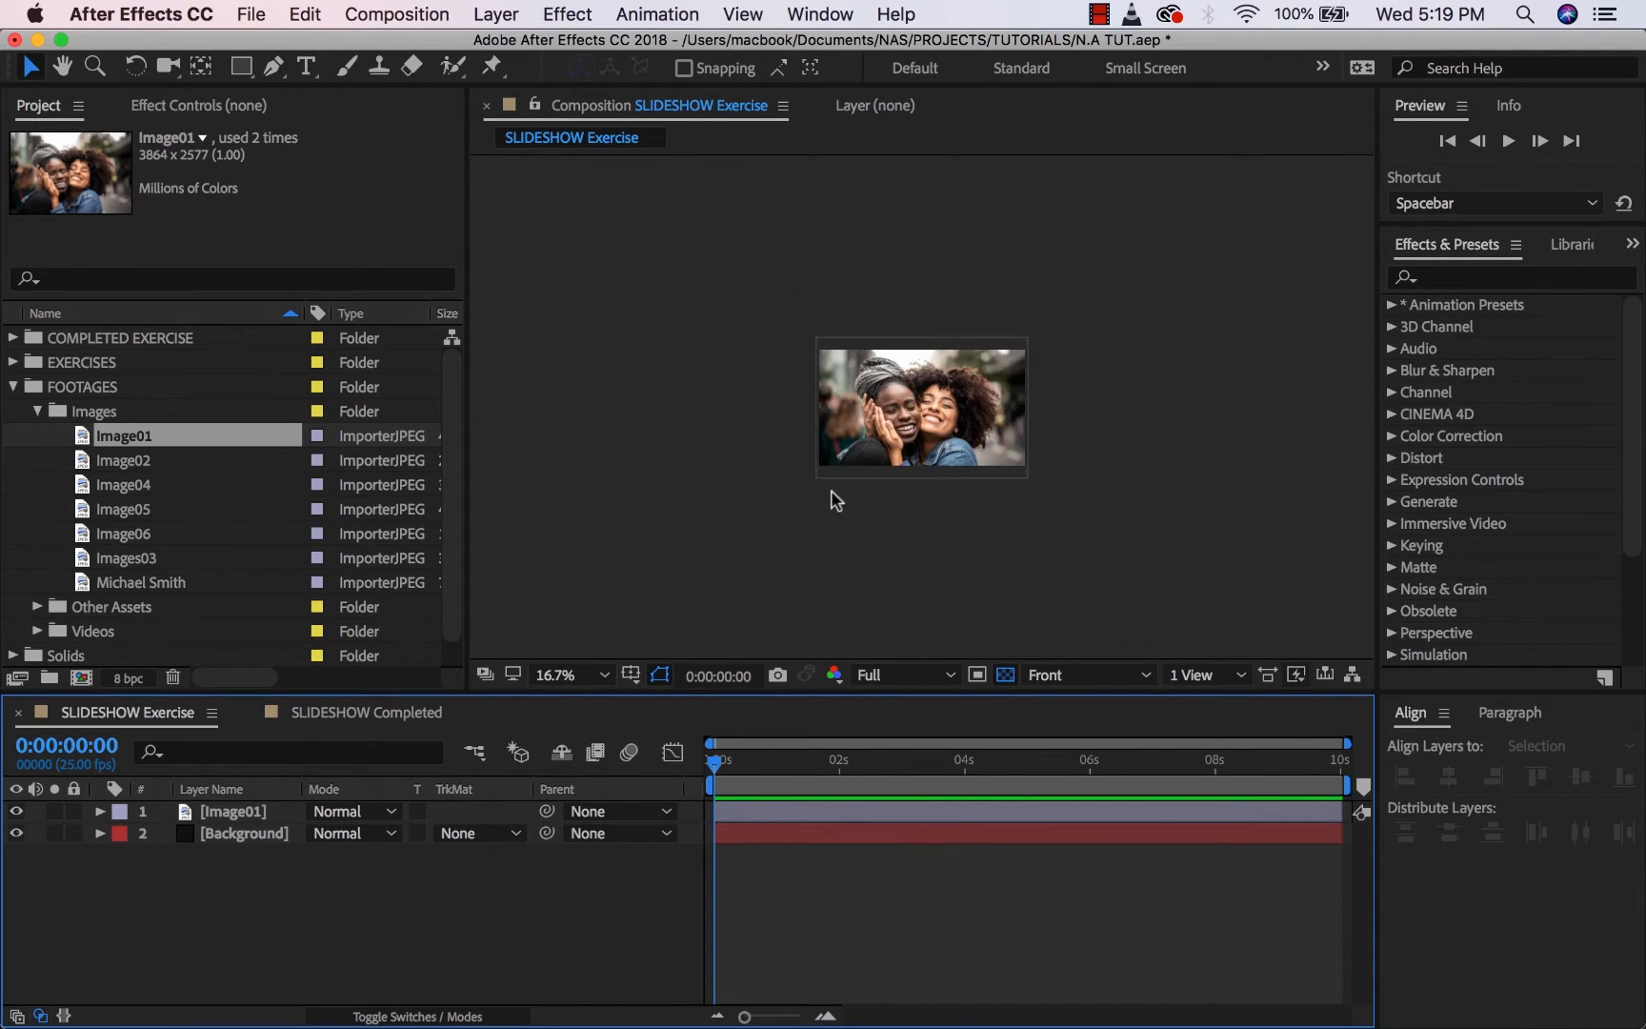
{"action": "scroll", "coordinate": [852, 488], "scroll_direction": "up", "scroll_amount": 1}
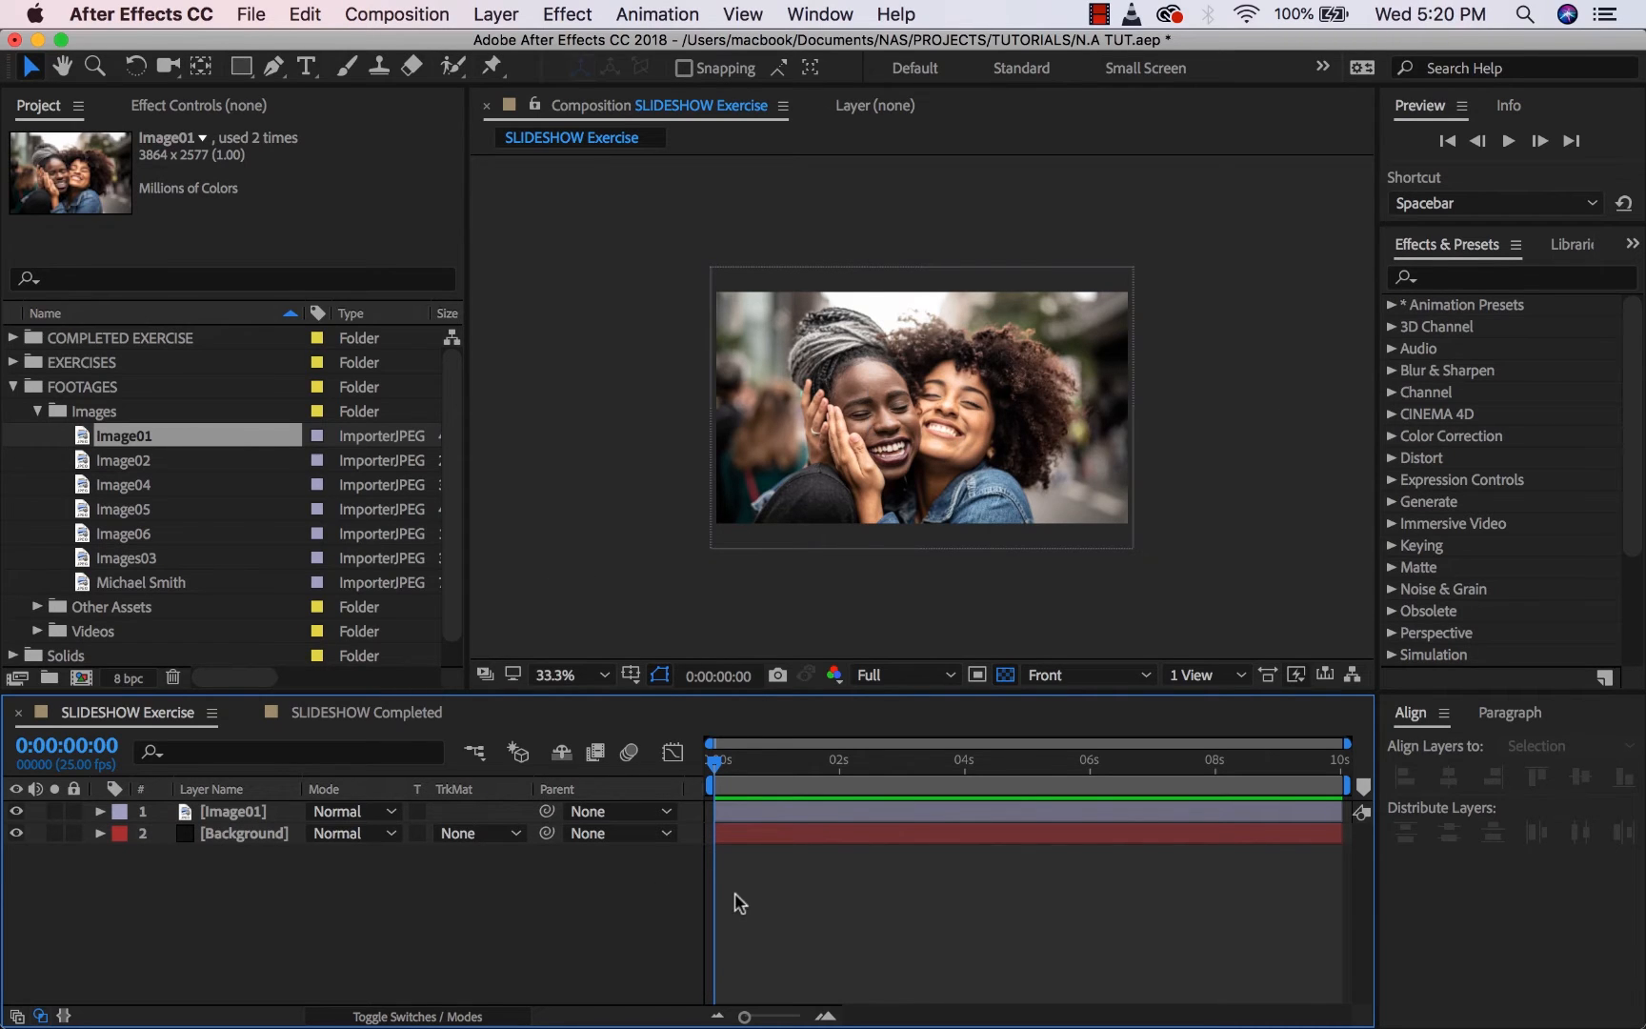
{"action": "left_click", "coordinate": [217, 813]}
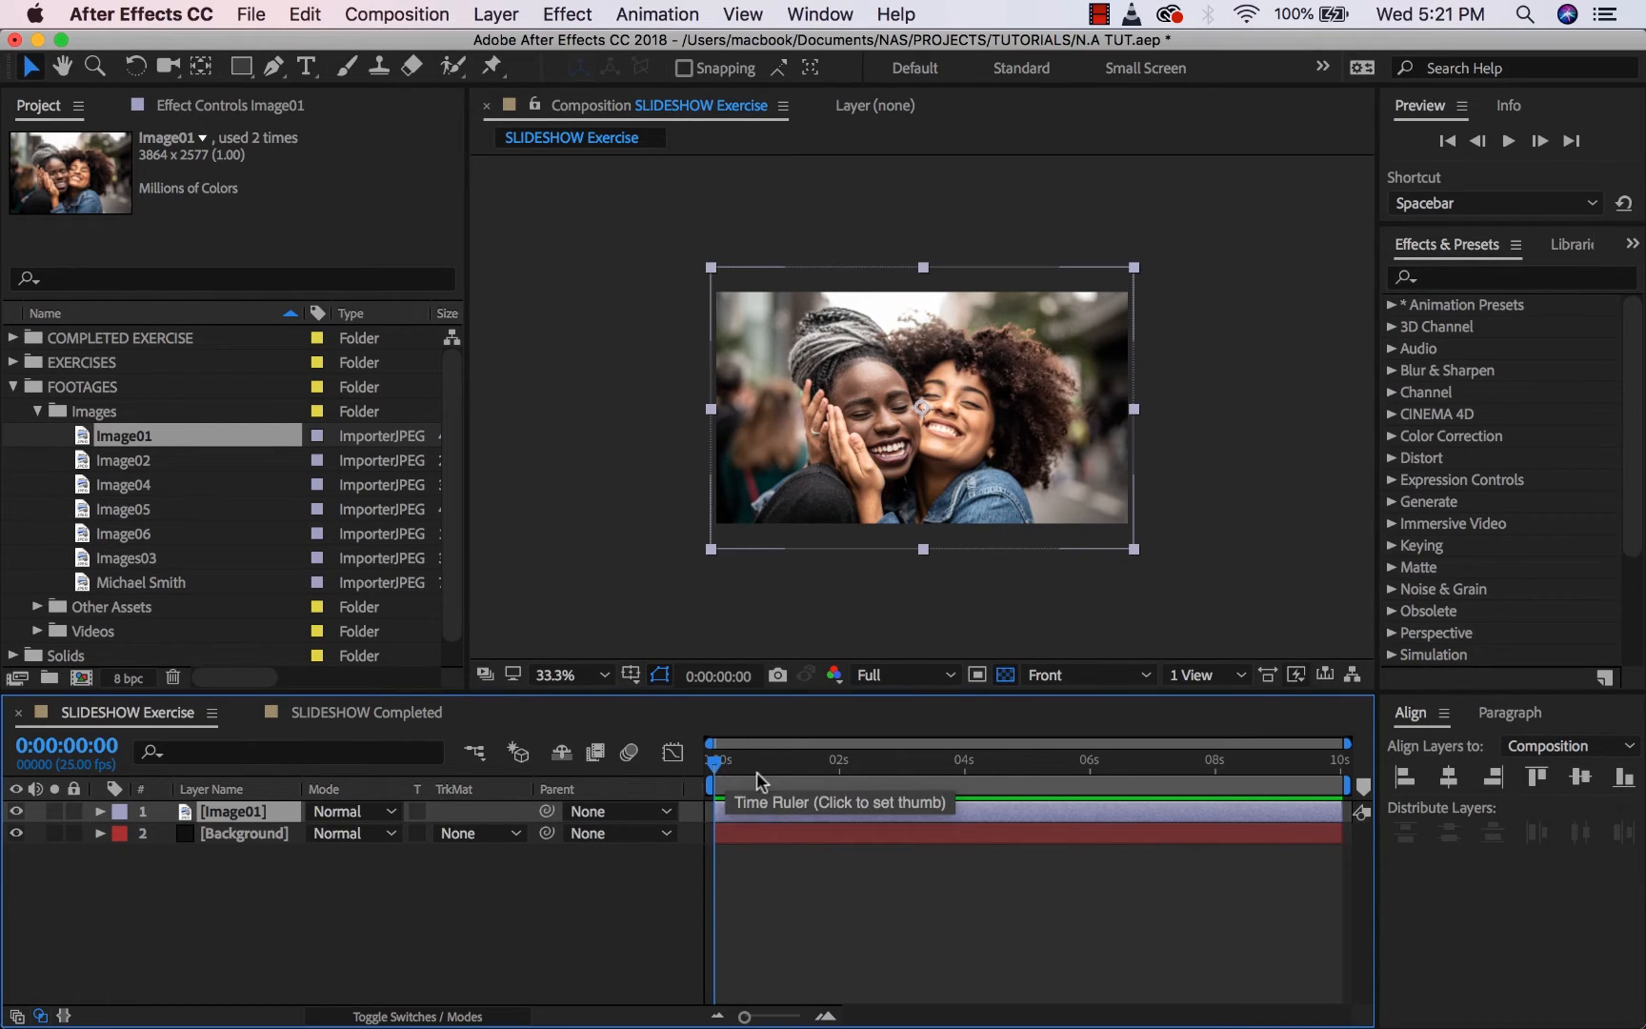
{"action": "left_click", "coordinate": [840, 762]}
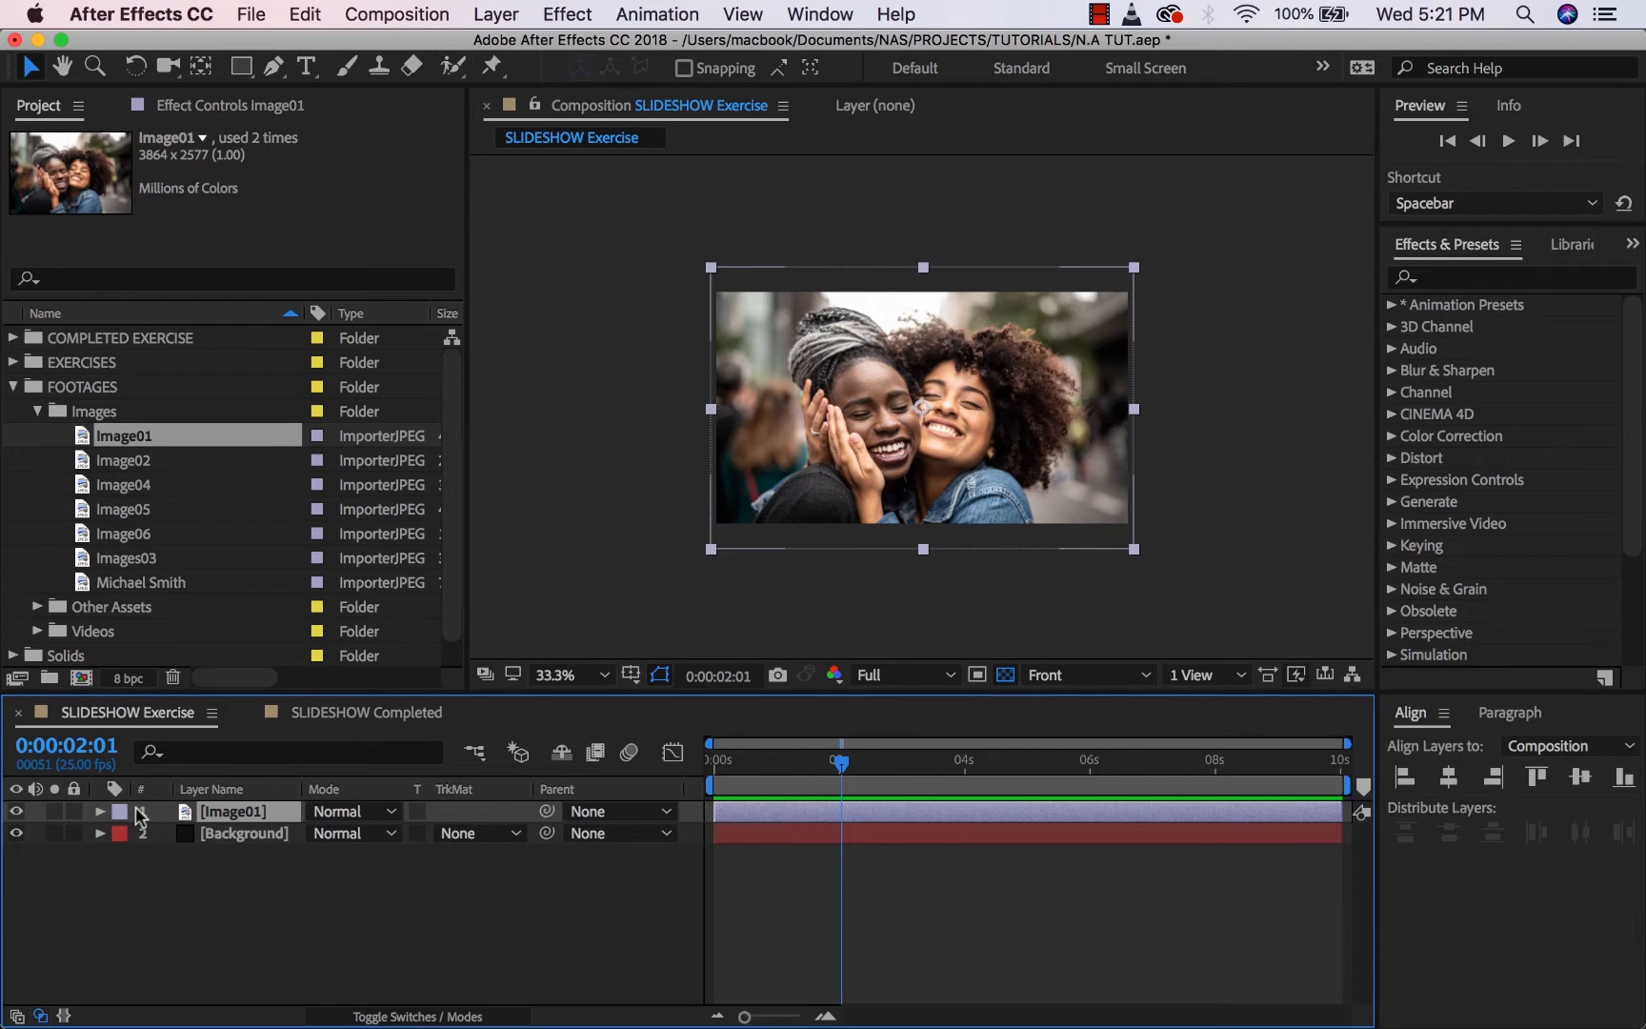
{"action": "left_click", "coordinate": [101, 811]}
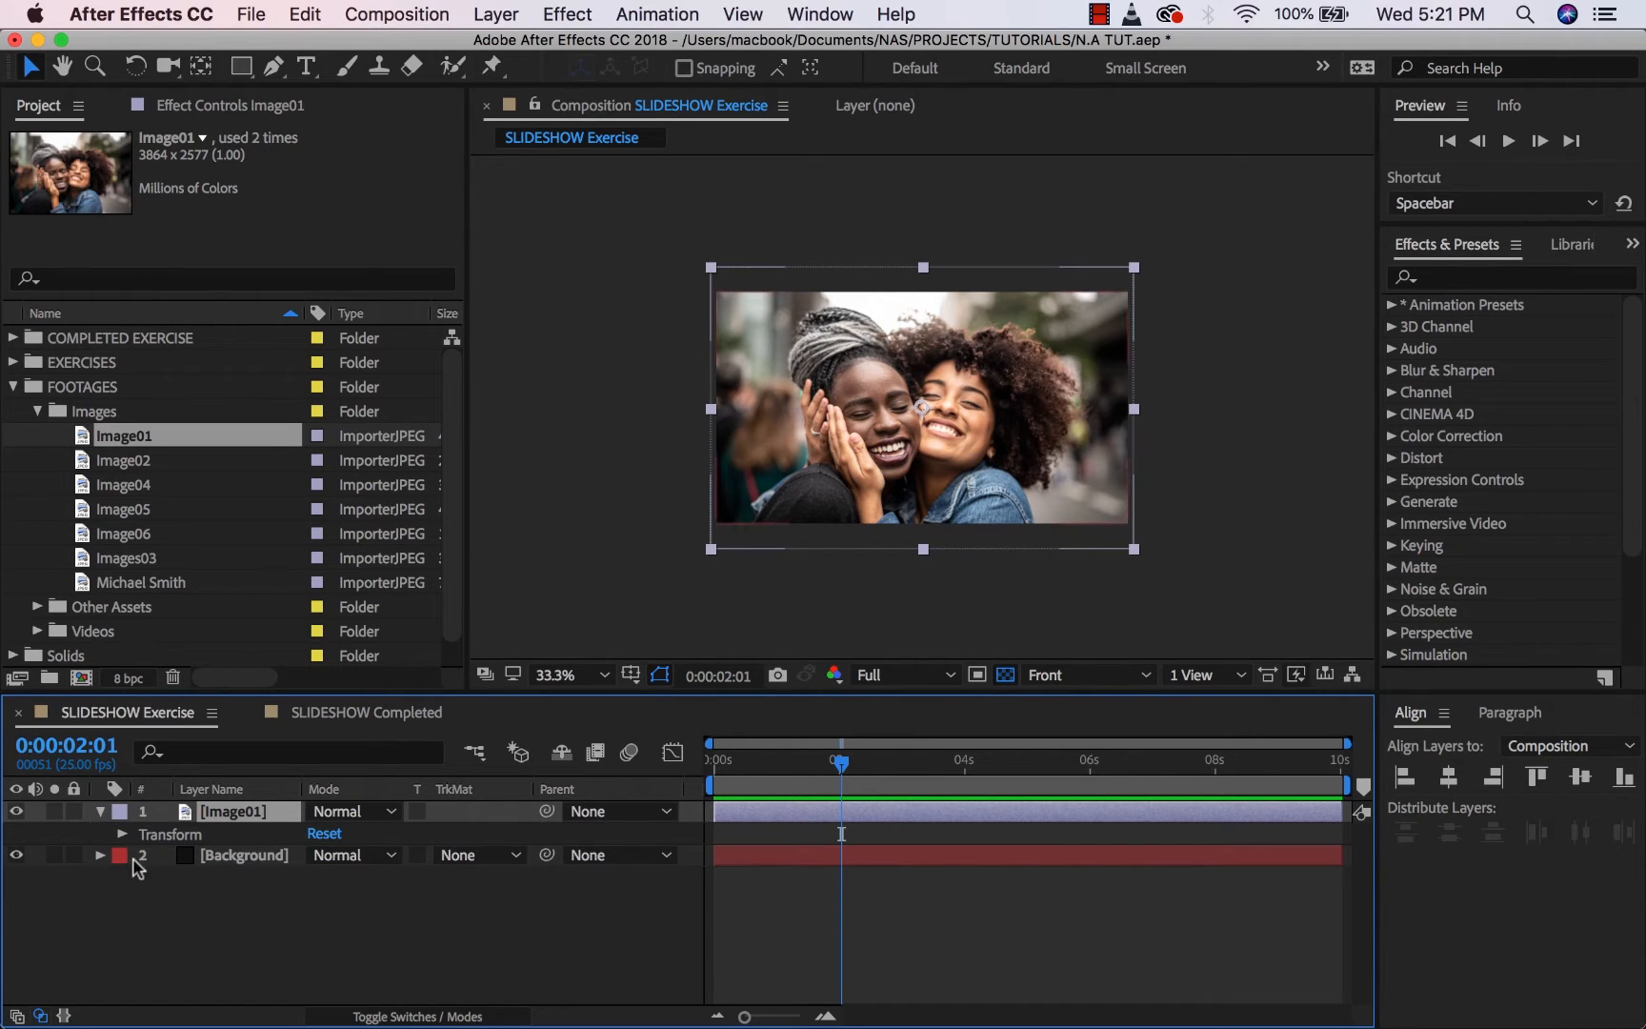
{"action": "left_click", "coordinate": [124, 834]}
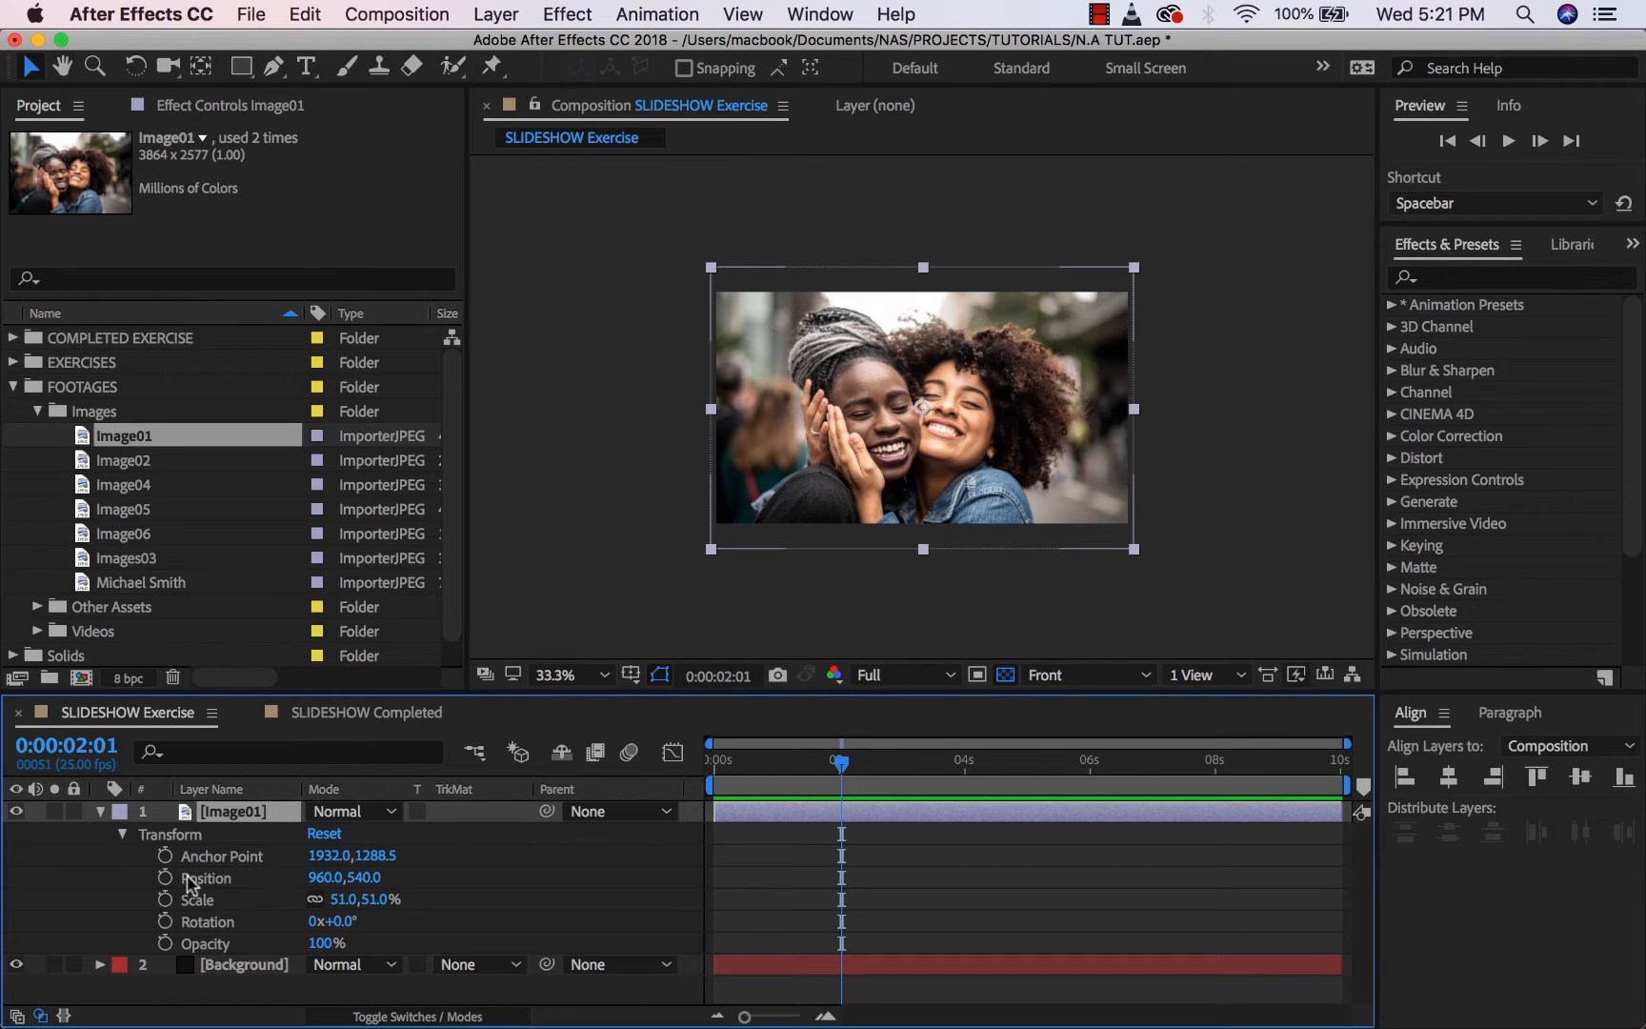
{"action": "left_click", "coordinate": [166, 877]}
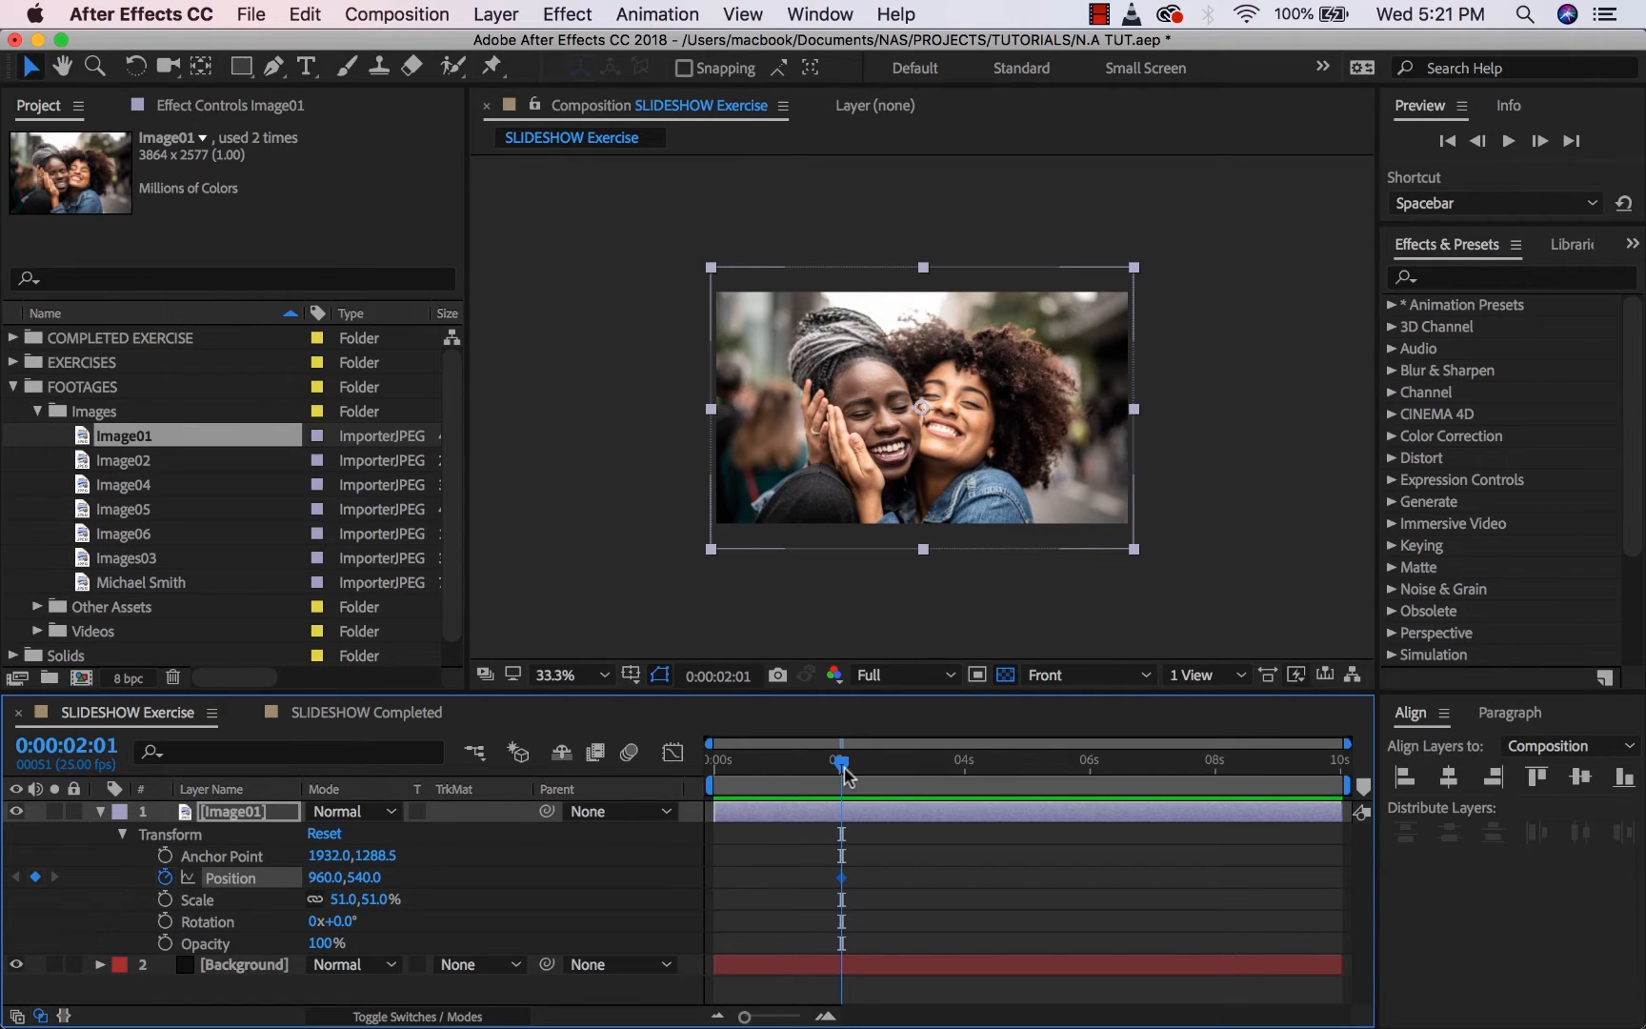
At 0:00:00:00, move Image01 horizontally out of the frame past its left edge, to a Position of about -1032, 540.
{"action": "left_click_drag", "start_coordinate": [844, 773], "coordinate": [714, 768]}
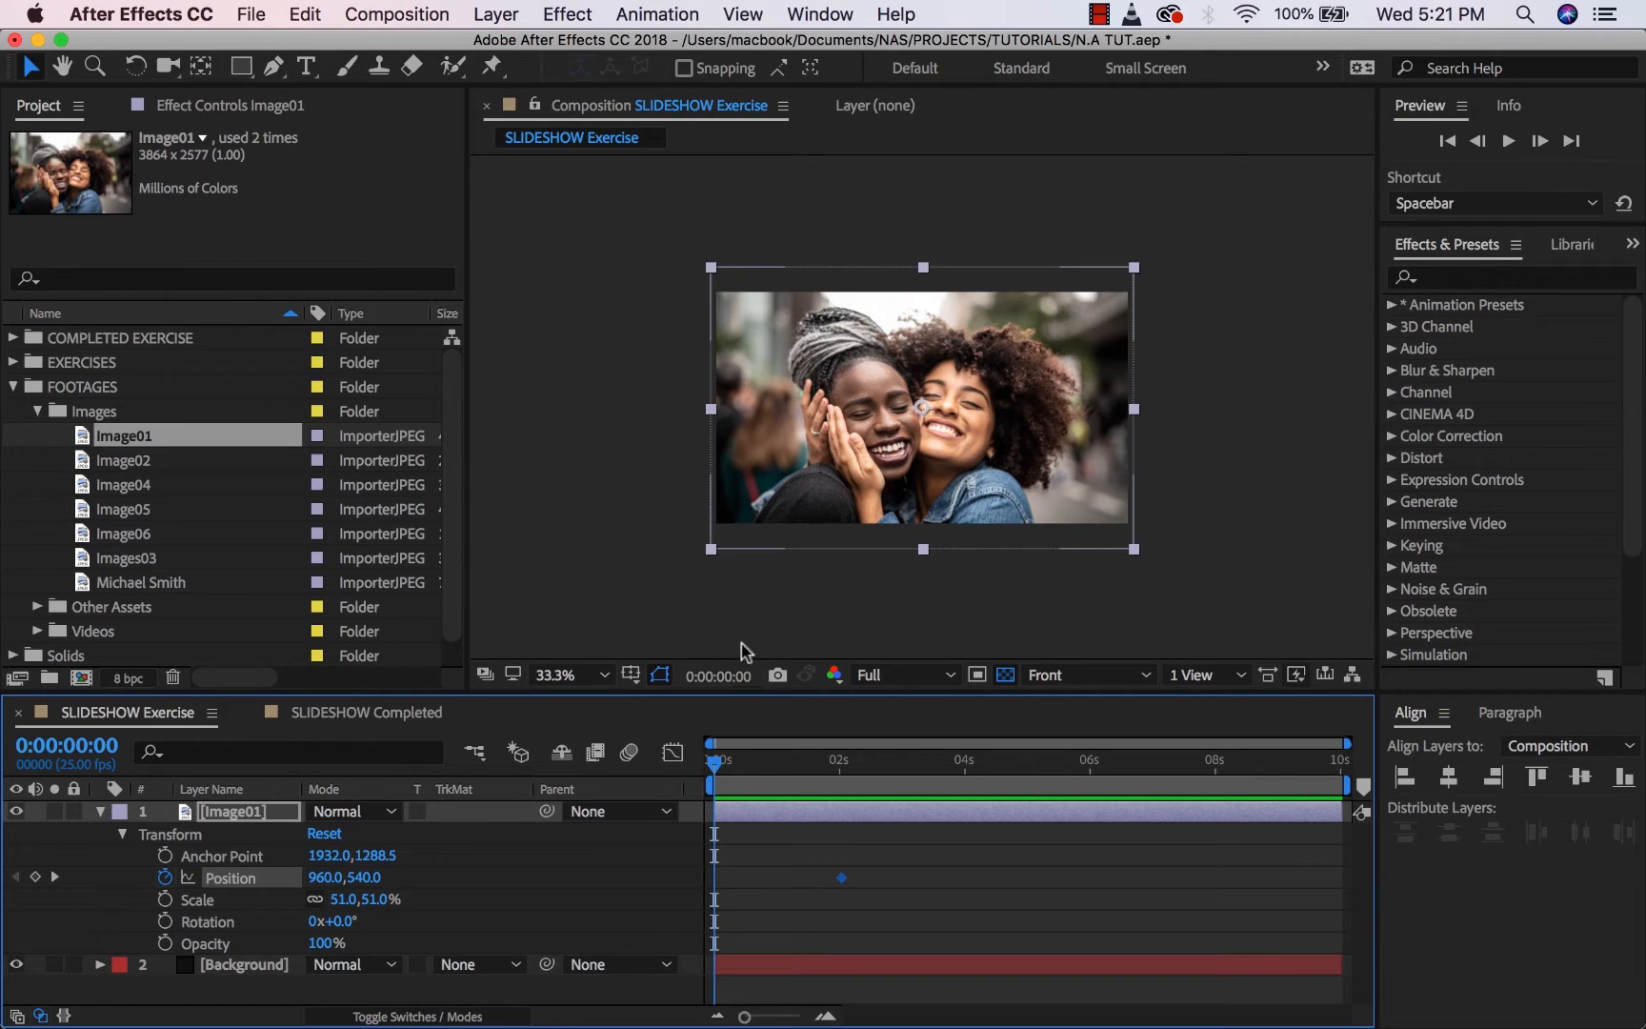
{"action": "left_click_drag", "start_coordinate": [989, 481], "coordinate": [584, 459]}
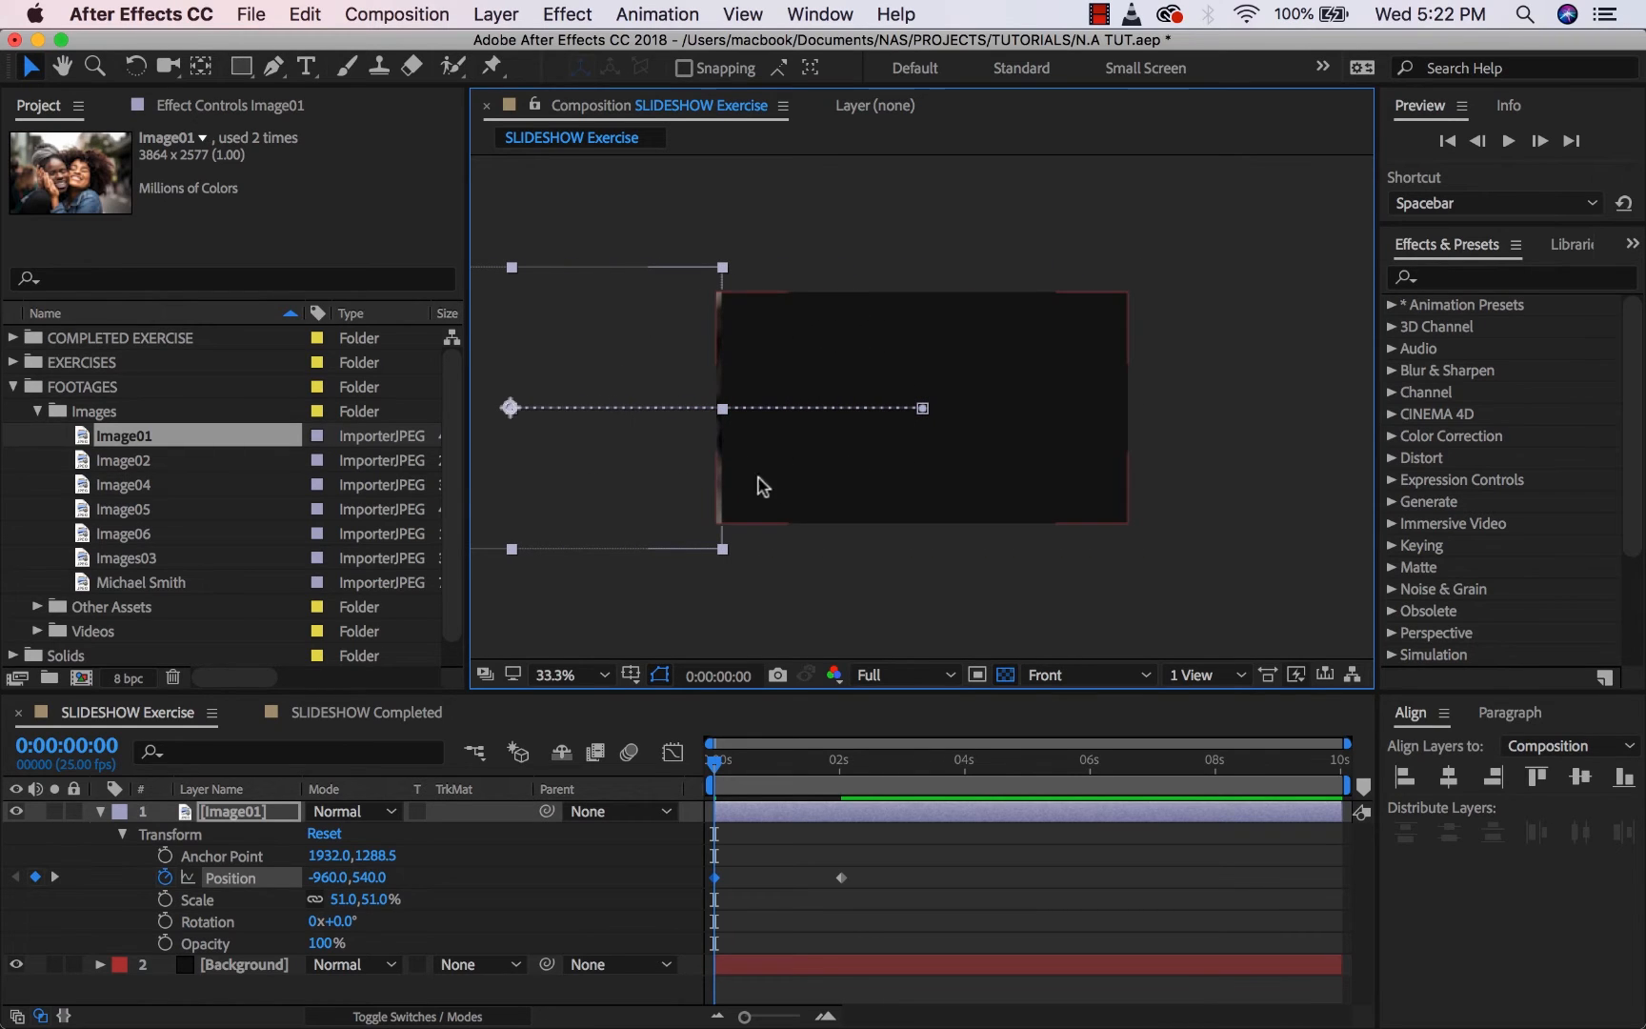
{"action": "left_click_drag", "start_coordinate": [692, 492], "coordinate": [676, 481]}
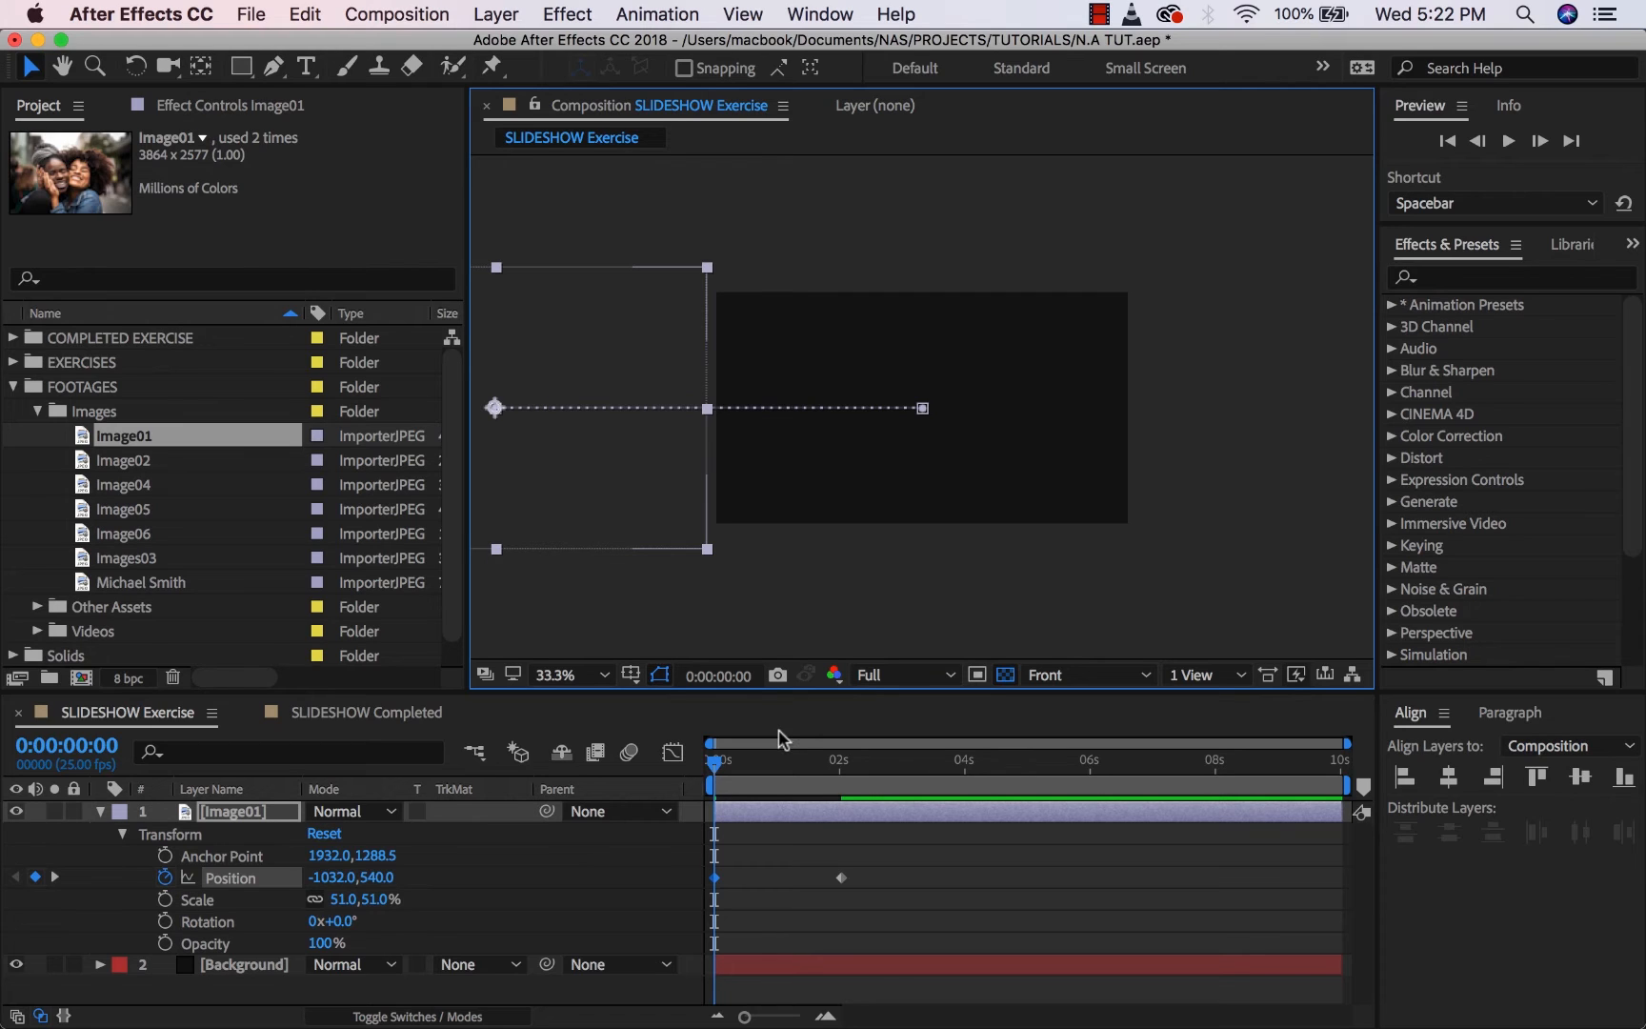
Play back the Image01 slide-in and scrub through its first frames to check the movement.
{"action": "key", "text": "space"}
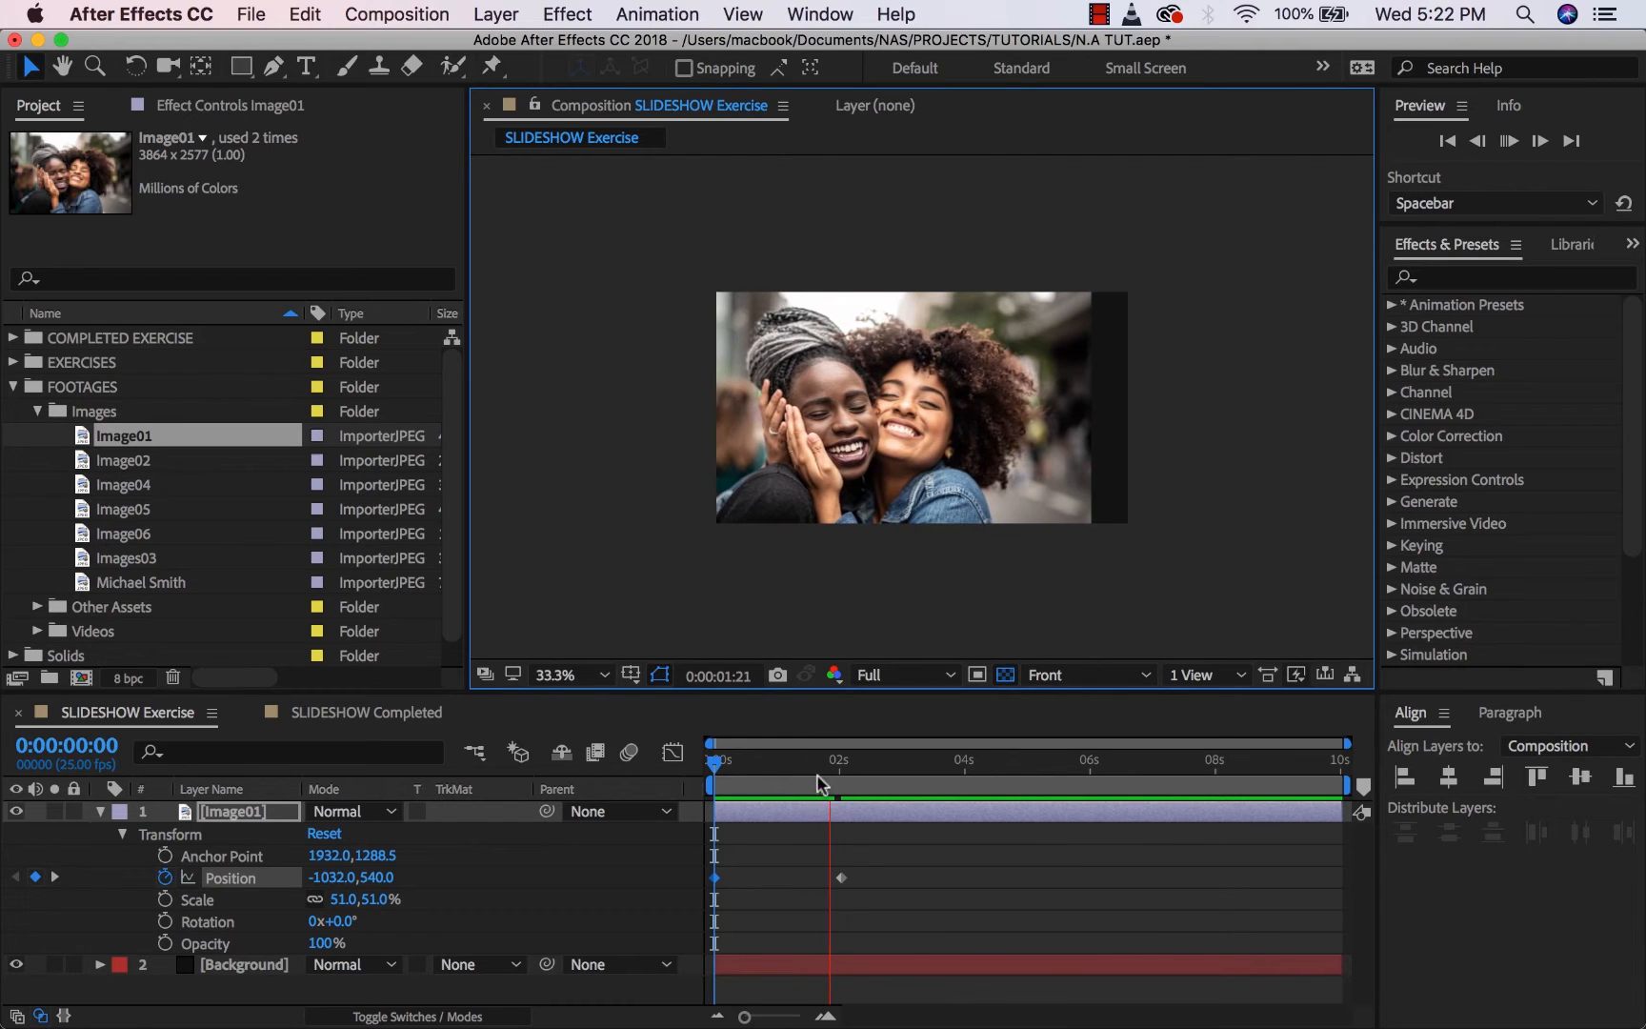
{"action": "left_click", "coordinate": [798, 765]}
{"action": "mouse_move", "coordinate": [759, 762]}
{"action": "left_mouse_down"}
{"action": "mouse_move", "coordinate": [706, 760]}
{"action": "mouse_move", "coordinate": [732, 771]}
{"action": "left_mouse_up"}
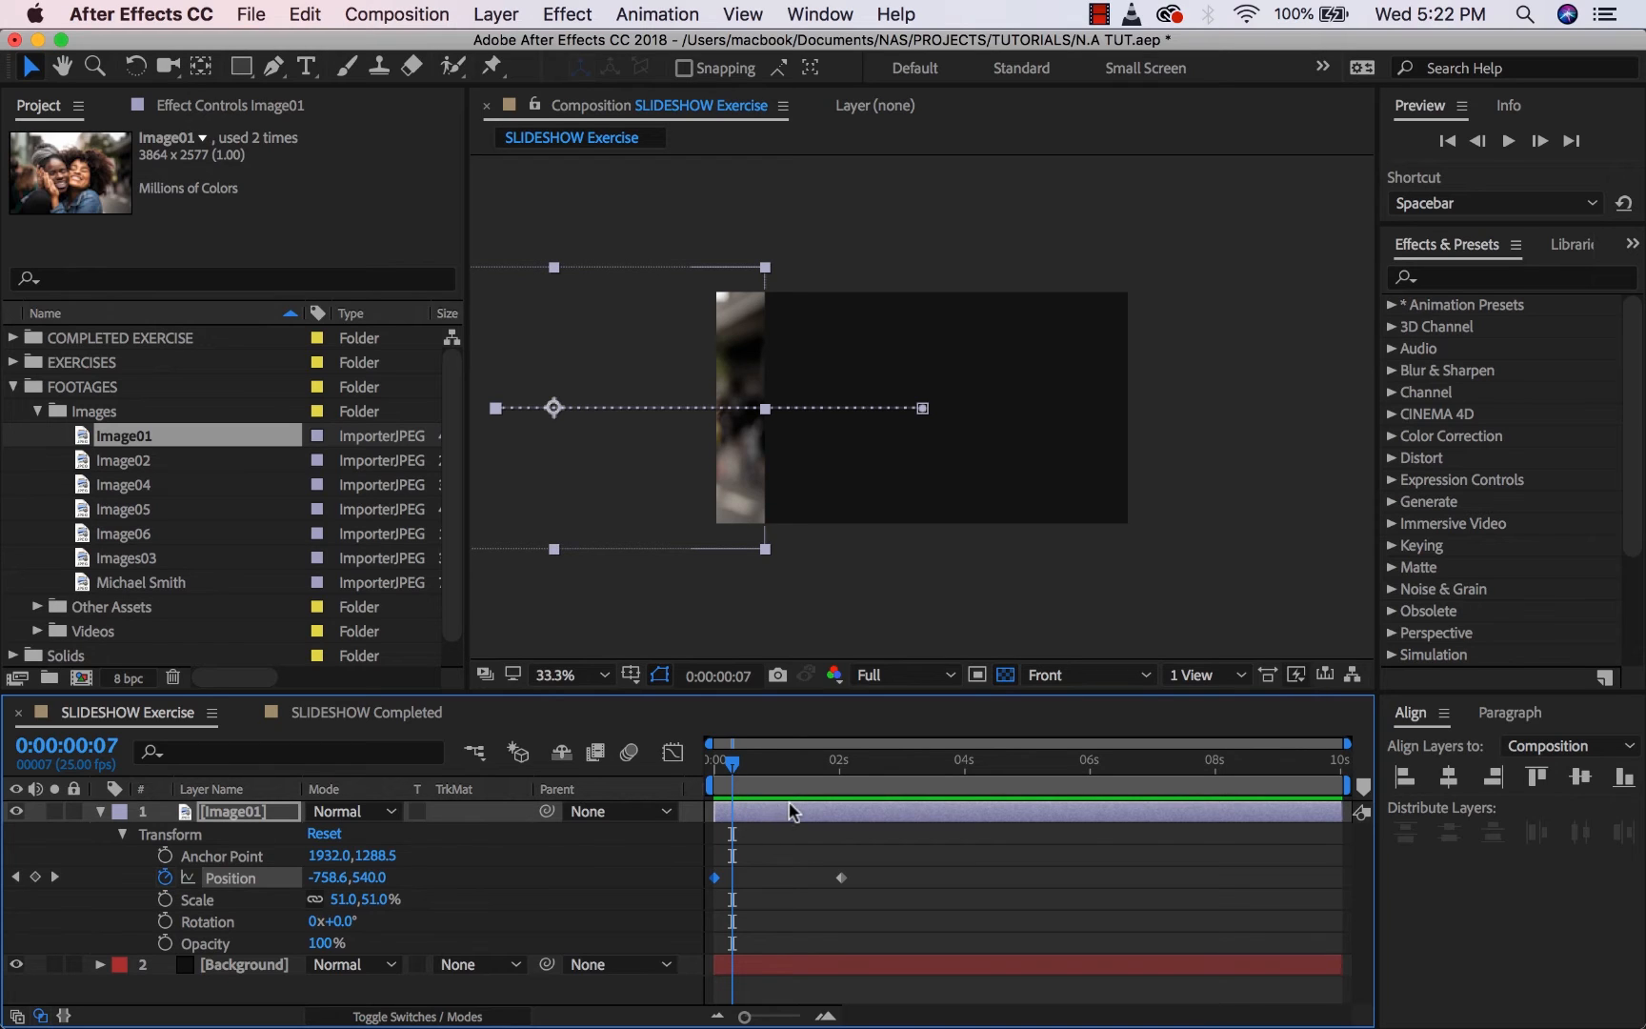
{"action": "key", "text": "Home"}
{"action": "left_click_drag", "start_coordinate": [714, 762], "coordinate": [729, 768]}
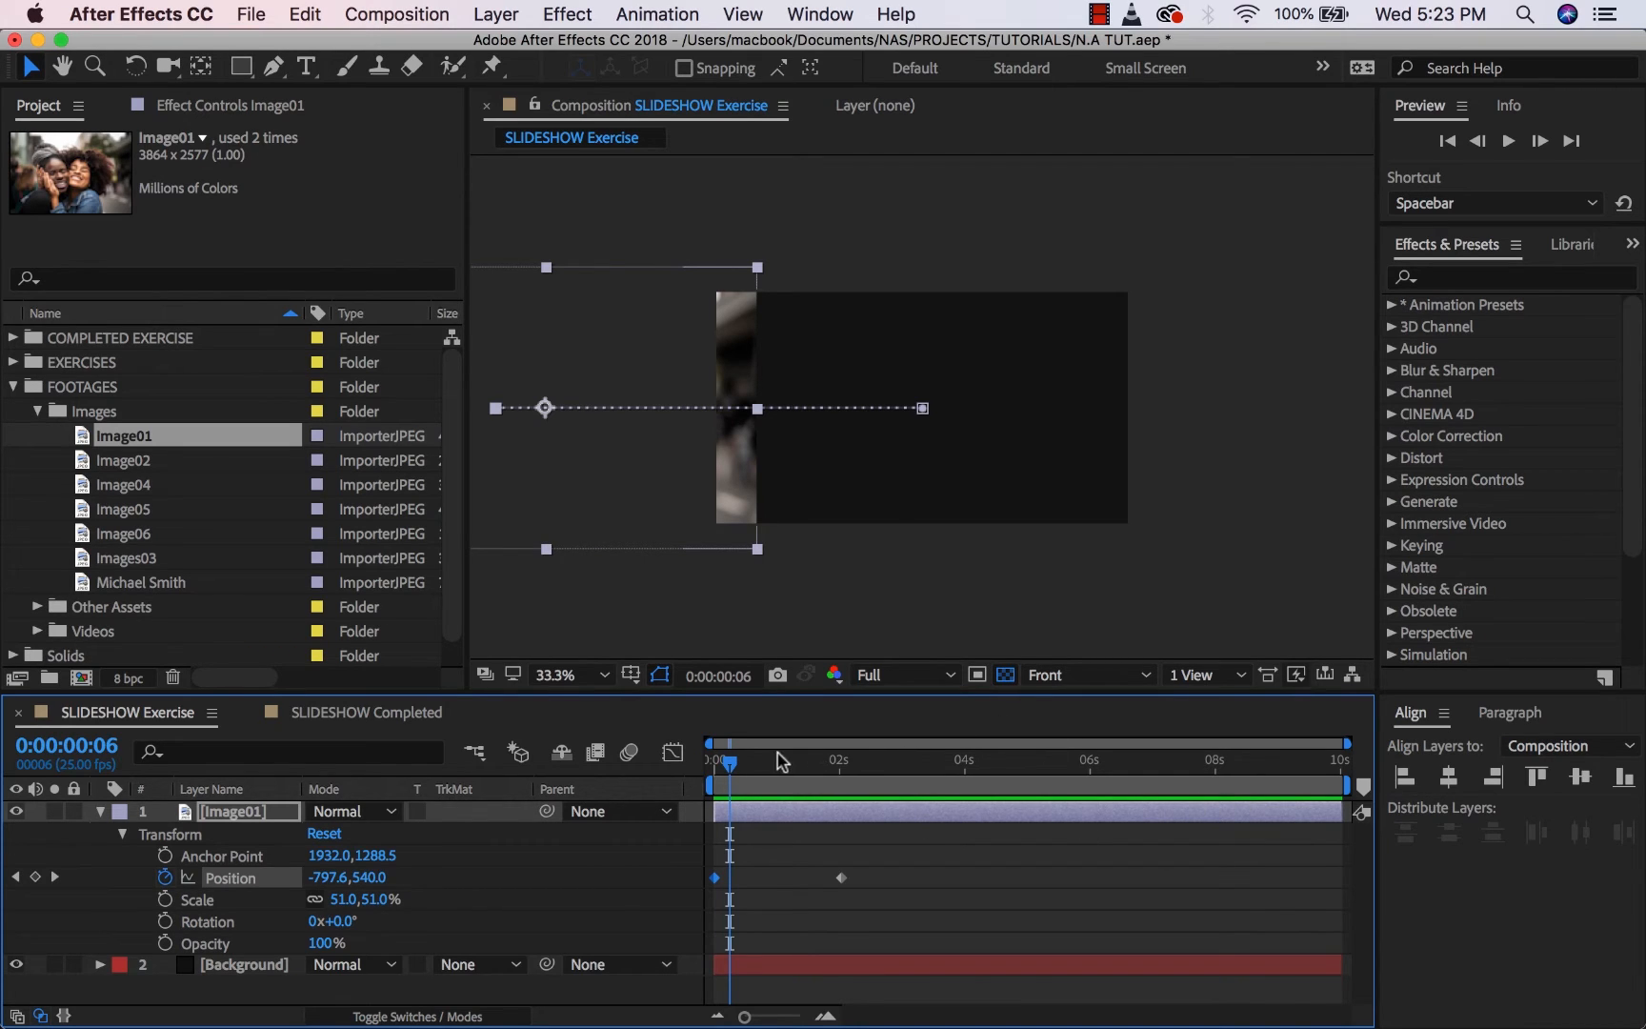
Shorten the work area so that it ends at about 4 seconds.
{"action": "left_click_drag", "start_coordinate": [781, 762], "coordinate": [962, 765]}
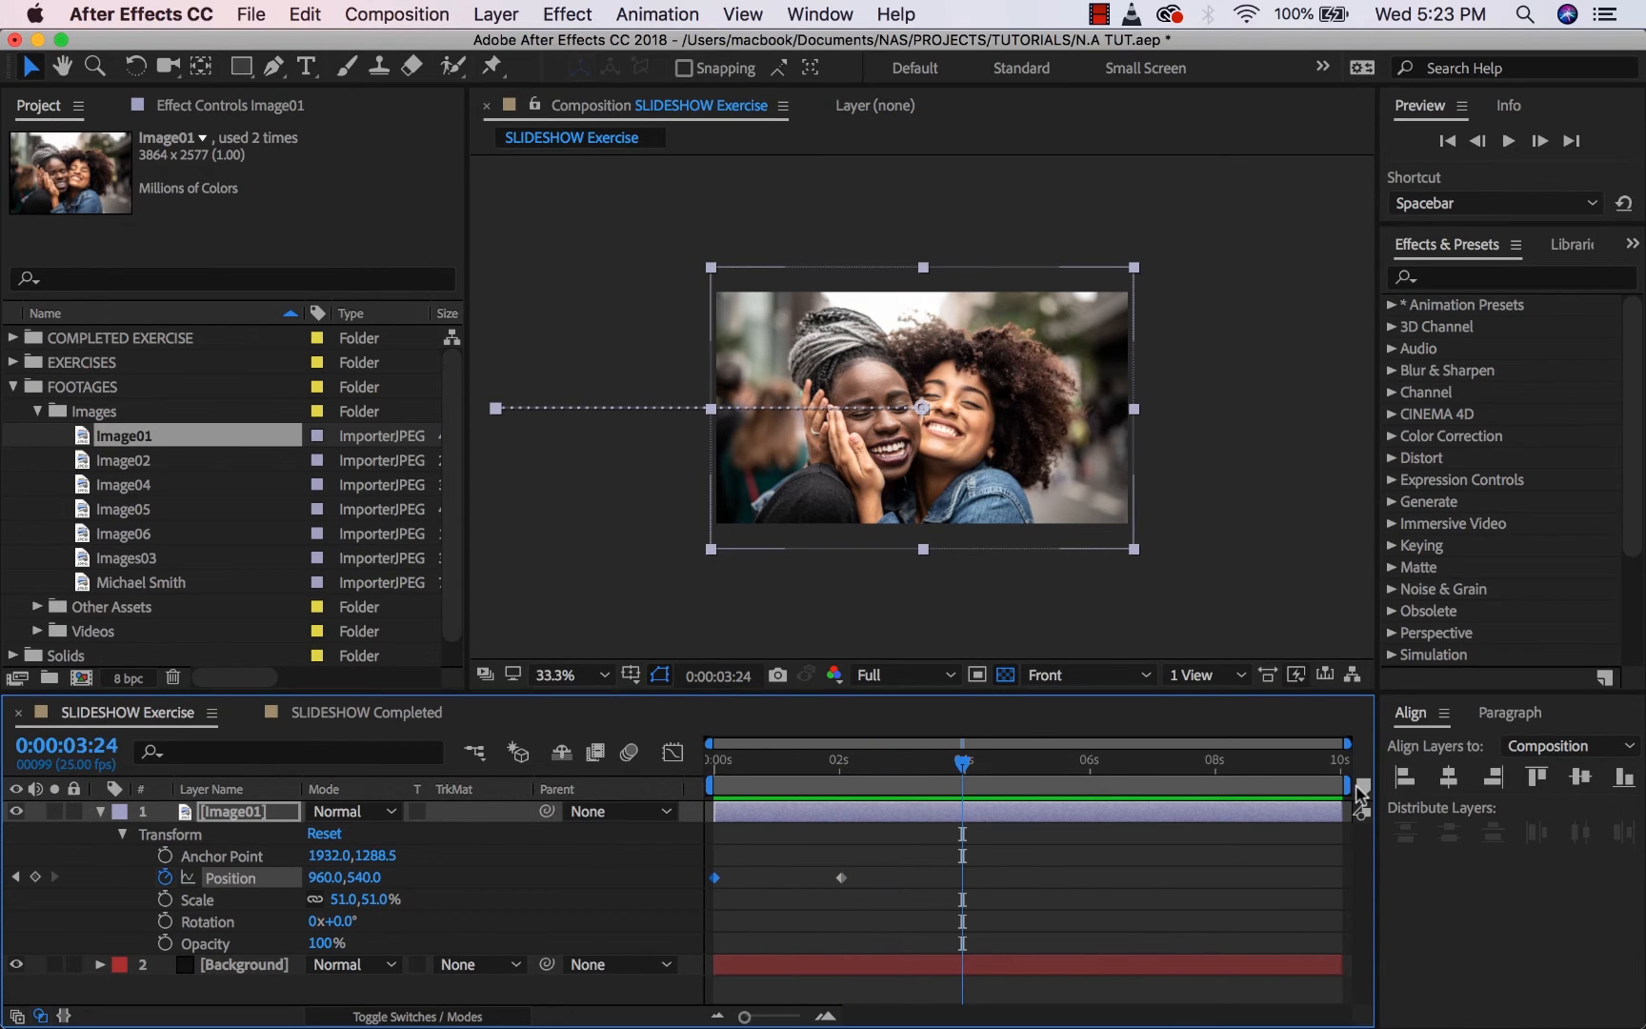
{"action": "left_click_drag", "start_coordinate": [1357, 784], "coordinate": [973, 762]}
{"action": "left_click", "coordinate": [844, 762]}
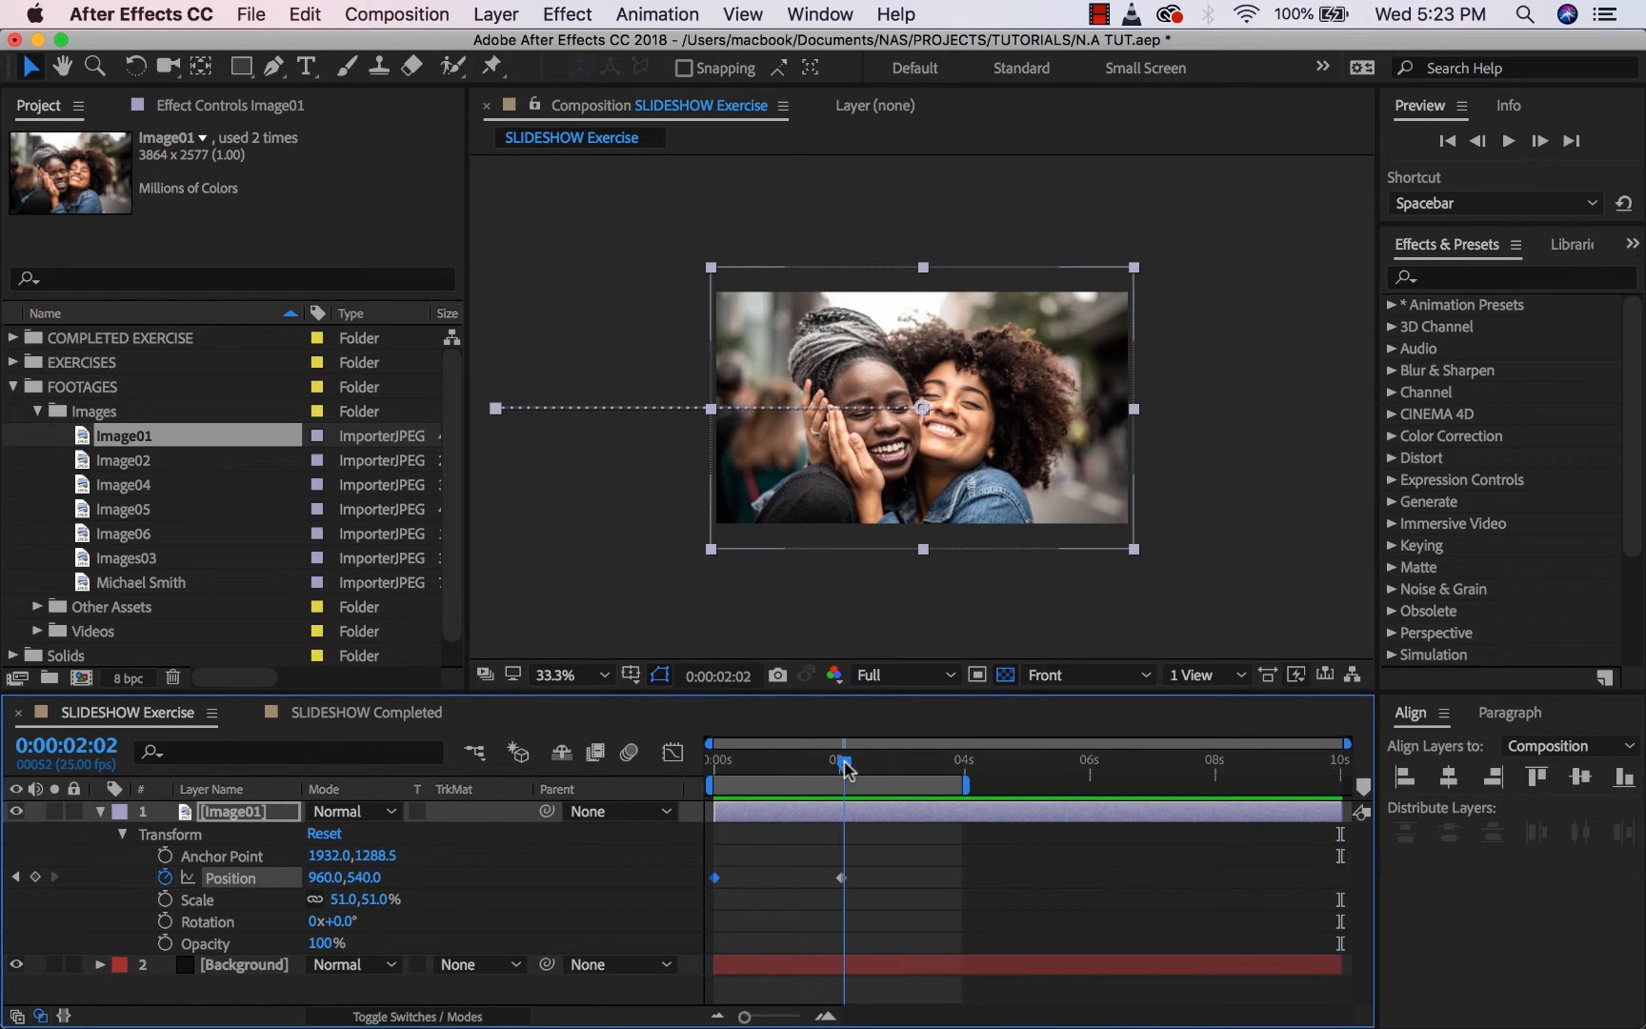
Apply Easy Ease to both Image01 Position keyframes and reshape the speed graph for a fast start and a long slowdown.
{"action": "left_click_drag", "start_coordinate": [876, 844], "coordinate": [700, 898]}
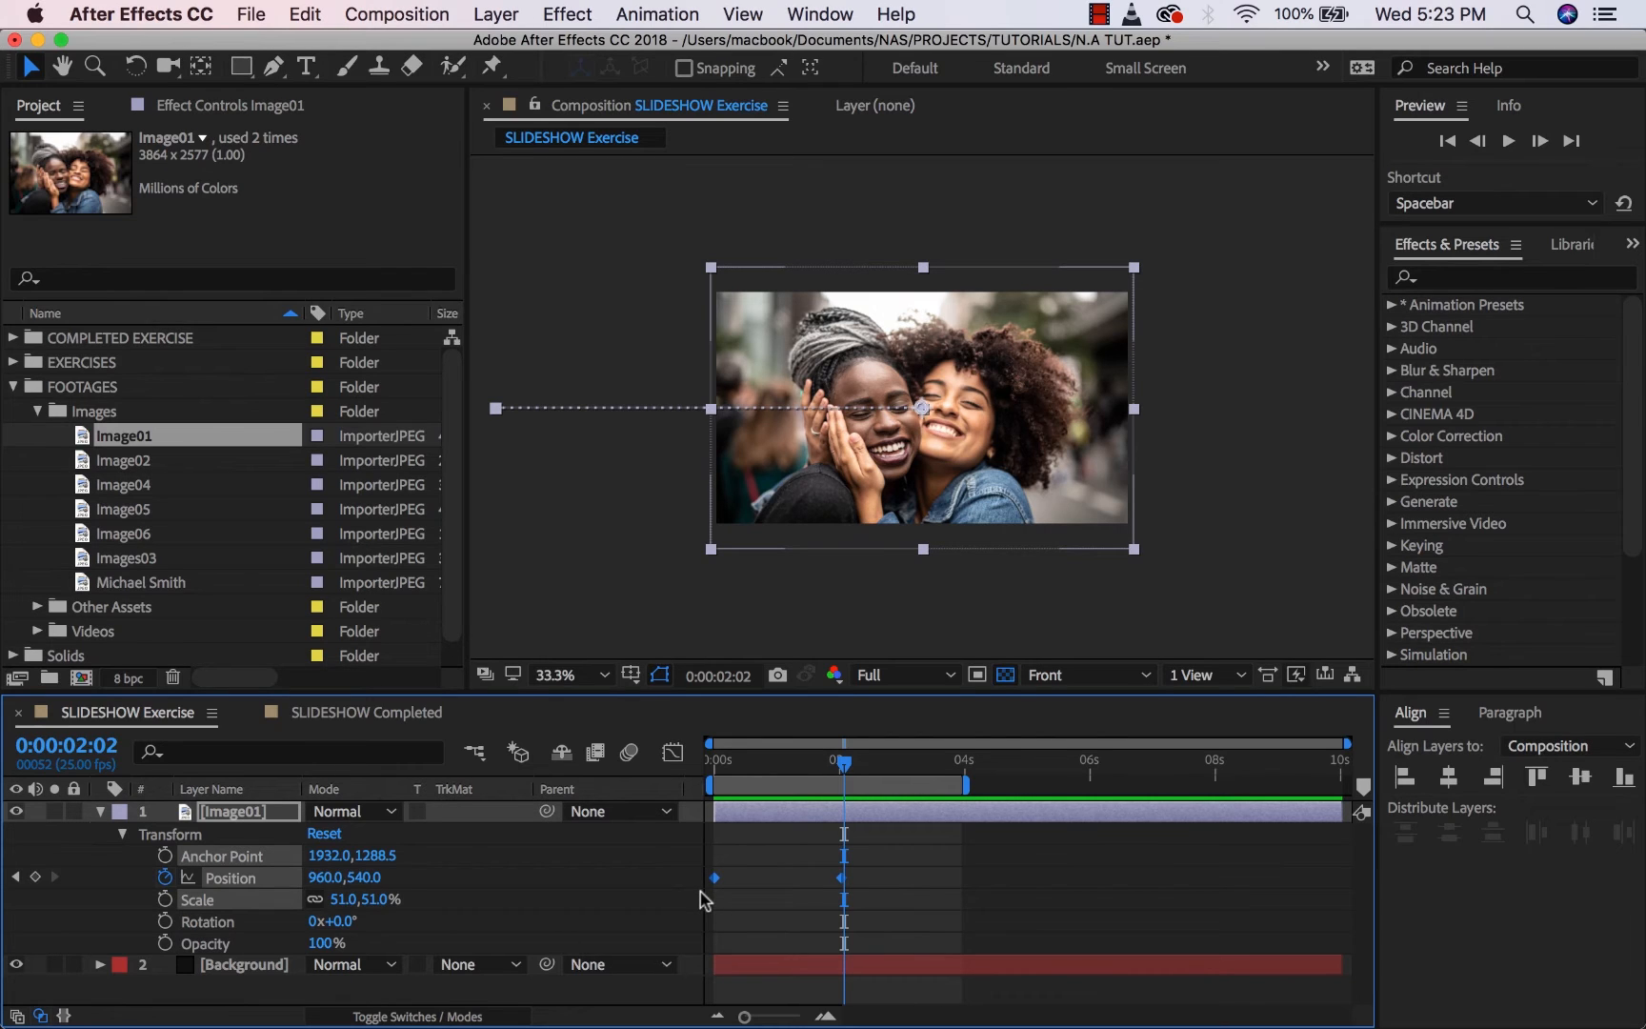
{"action": "key", "text": "F9"}
{"action": "left_click", "coordinate": [672, 751]}
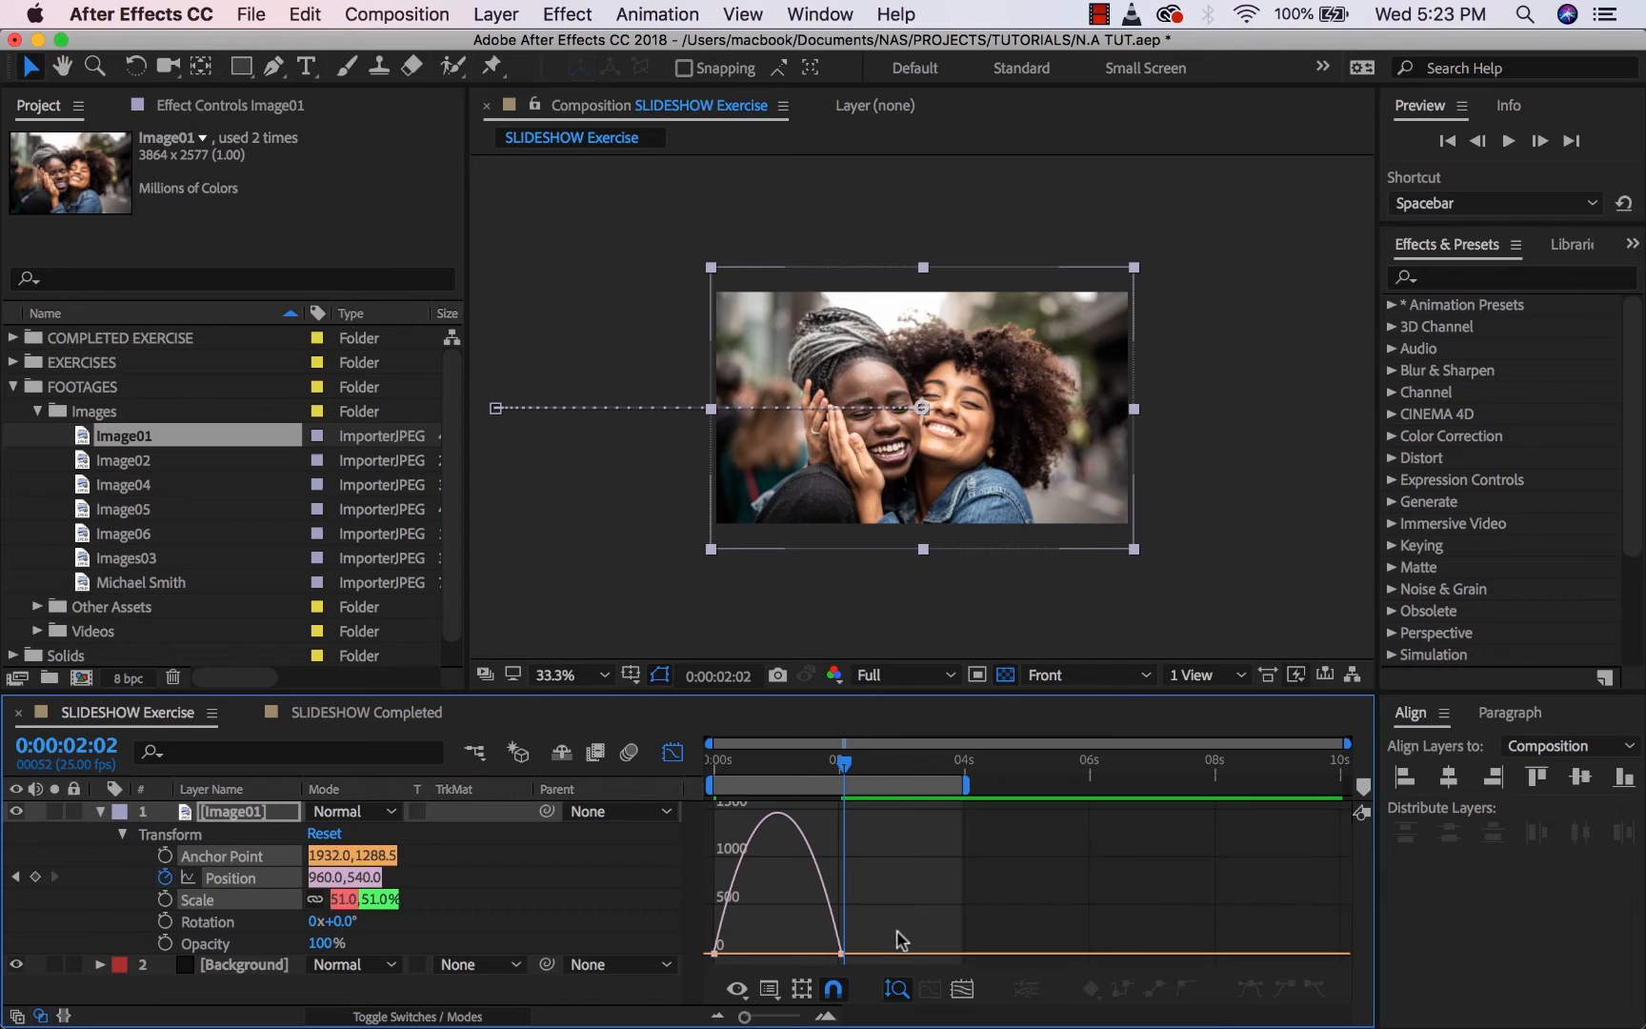
{"action": "left_click", "coordinate": [802, 988]}
{"action": "left_click_drag", "start_coordinate": [801, 973], "coordinate": [778, 953]}
{"action": "left_click", "coordinate": [676, 752]}
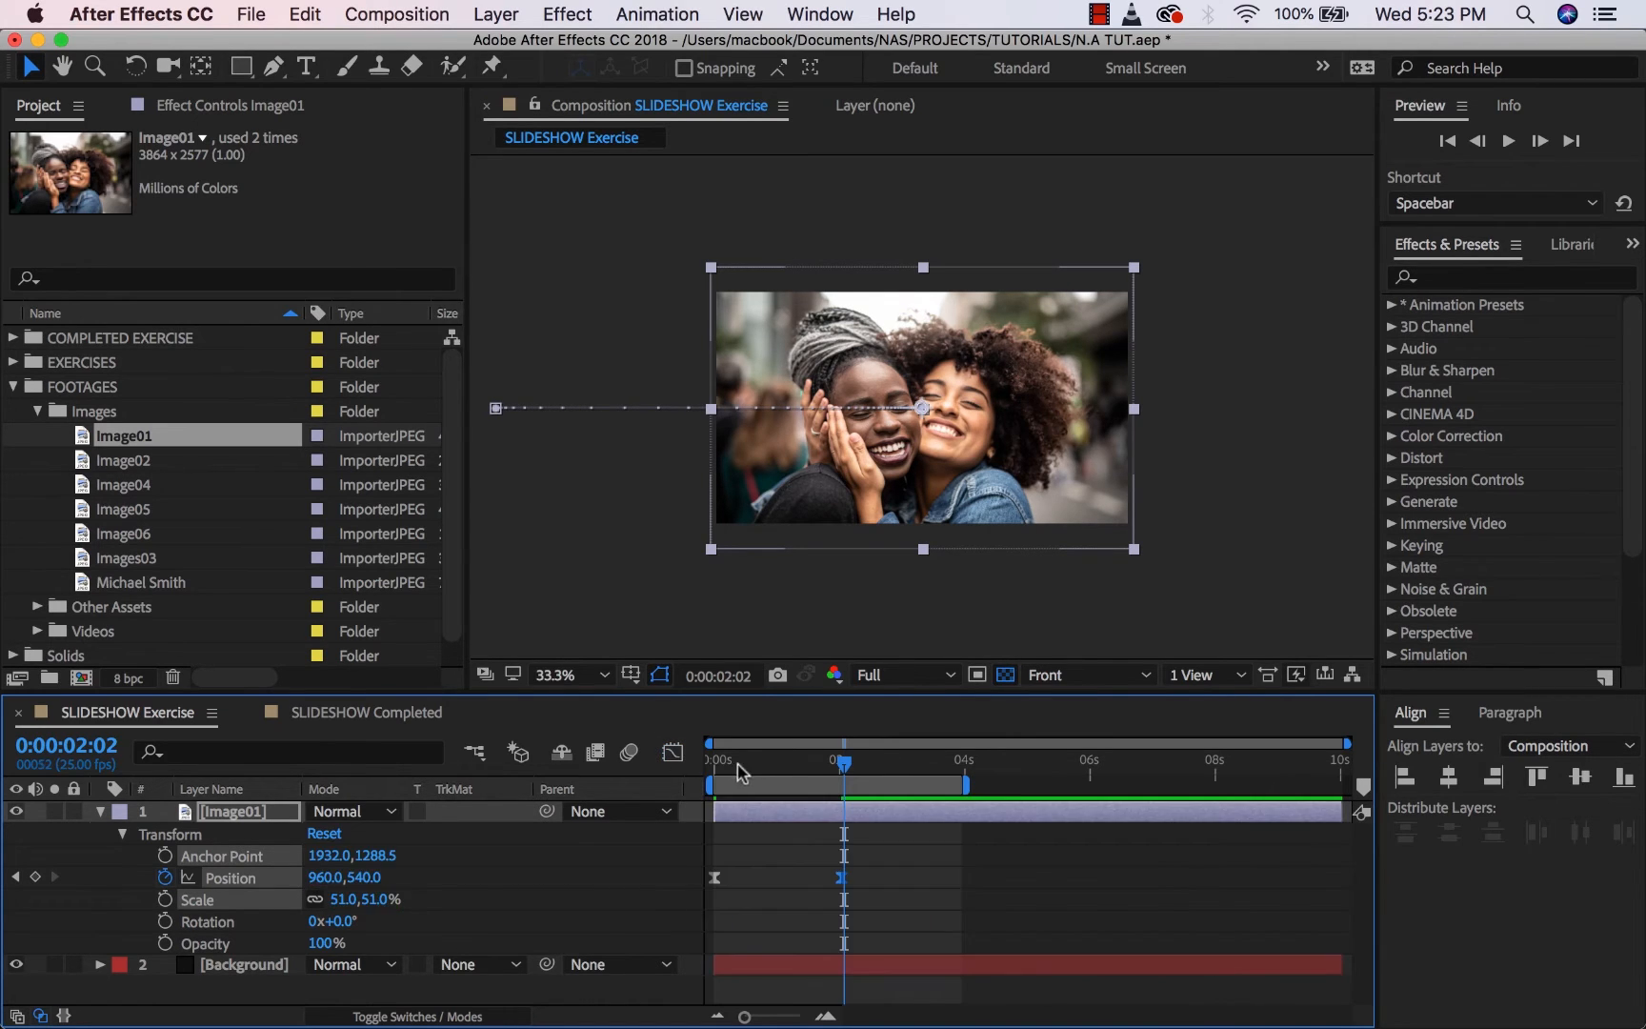
Play back the eased Image01 slide-in from the start of the composition.
{"action": "left_click_drag", "start_coordinate": [738, 765], "coordinate": [692, 768]}
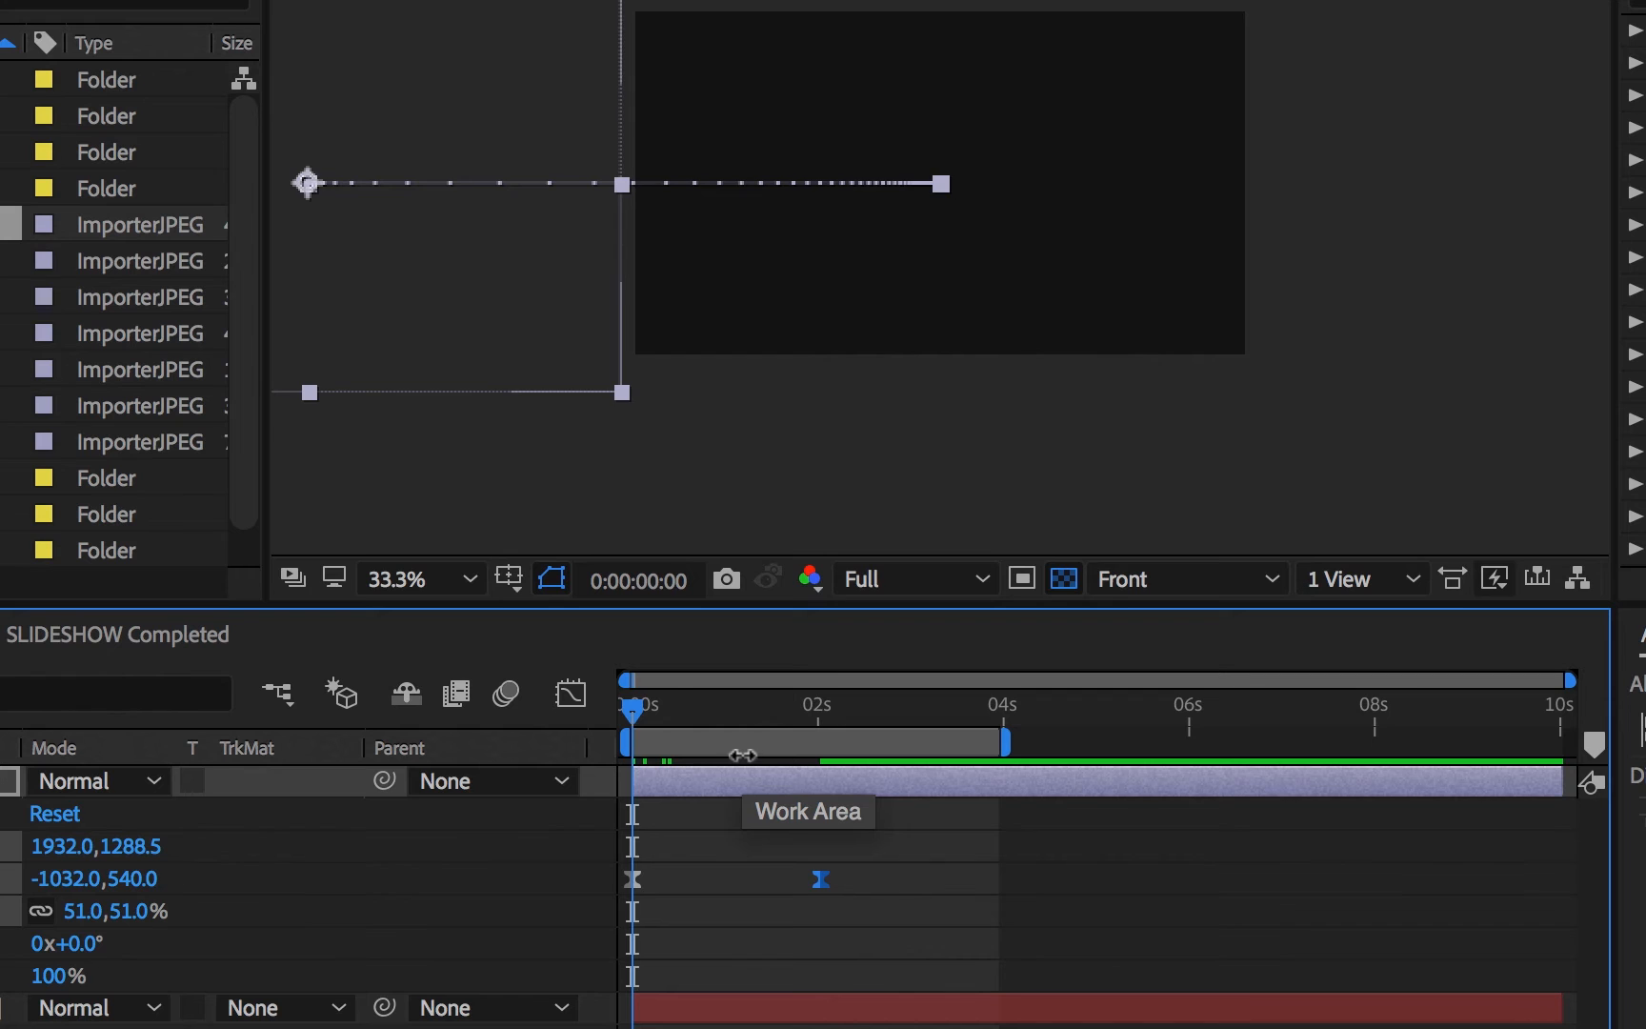
{"action": "key", "text": "space"}
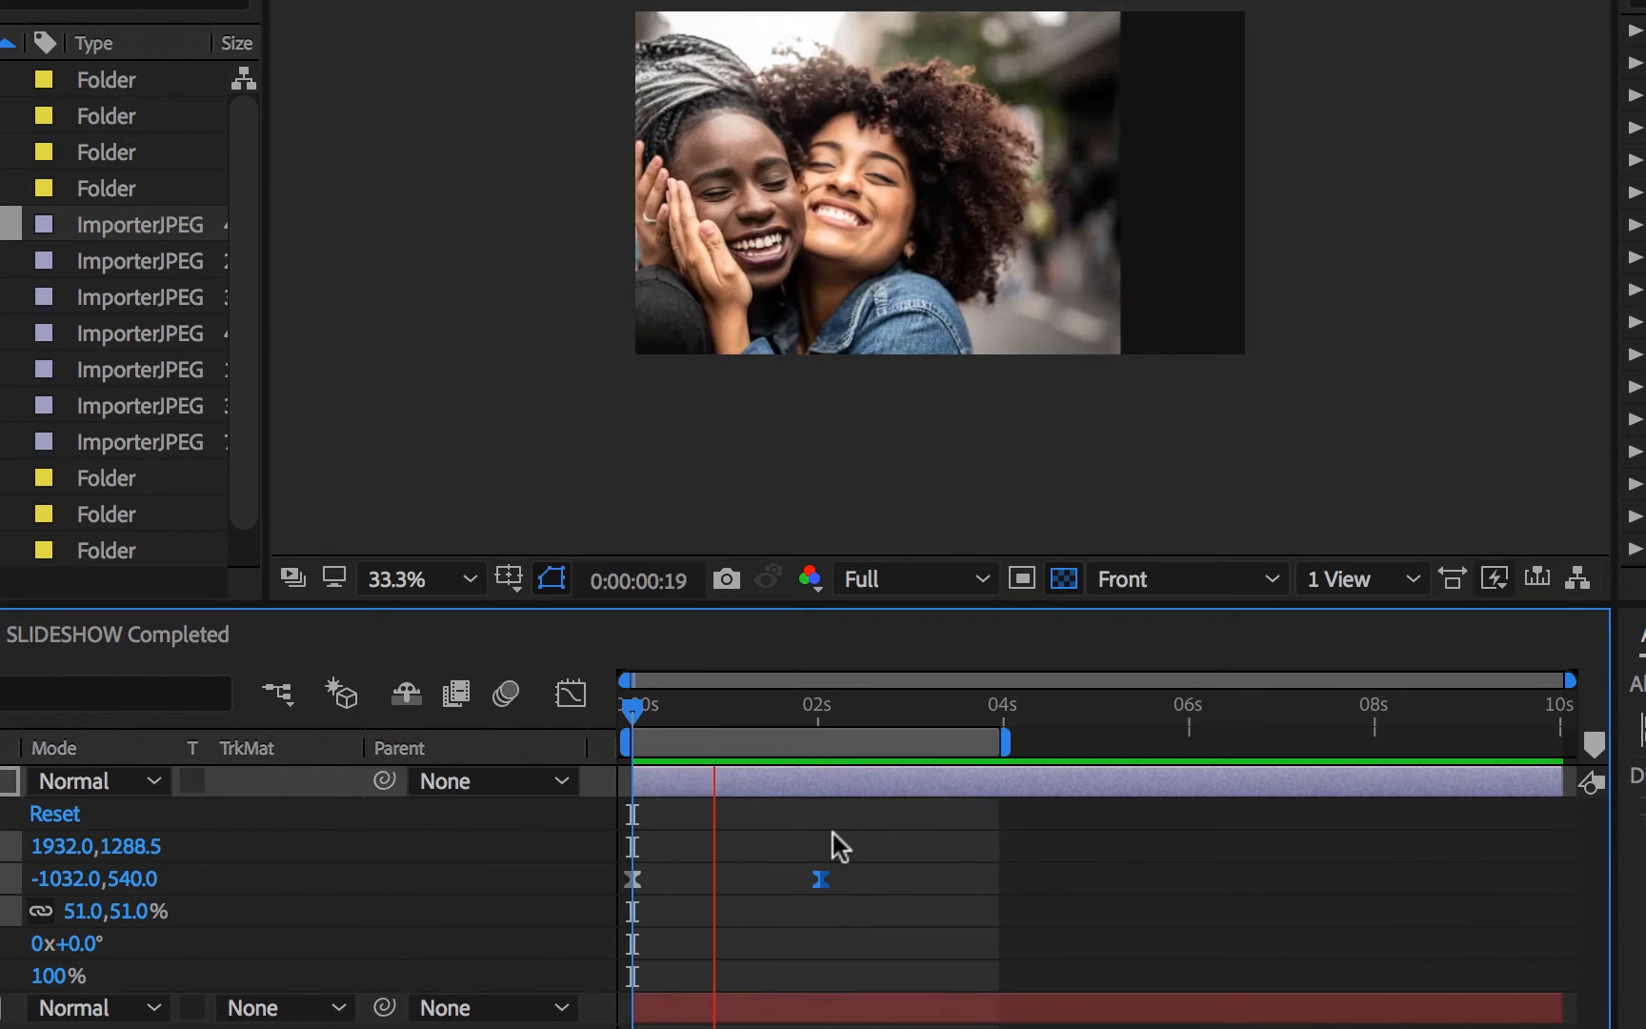
{"action": "left_click", "coordinate": [842, 710]}
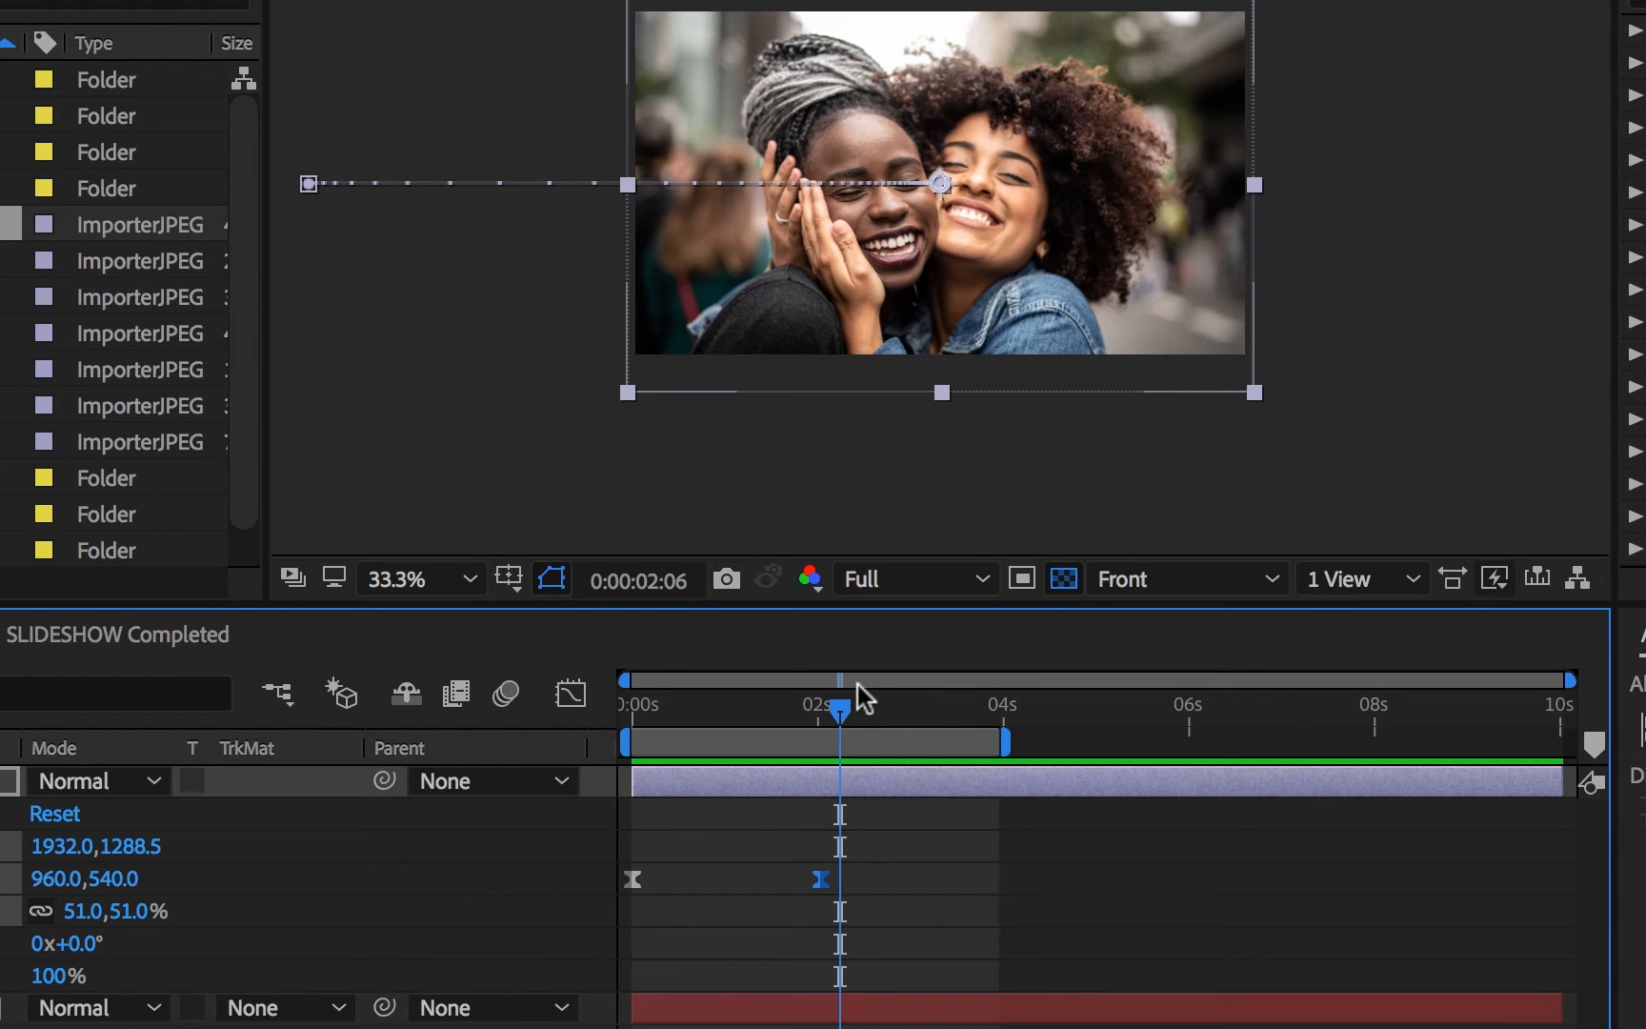
Lower the preview resolution to Half and on to Quarter, and fit the composition in the viewer.
{"action": "left_click", "coordinate": [908, 586]}
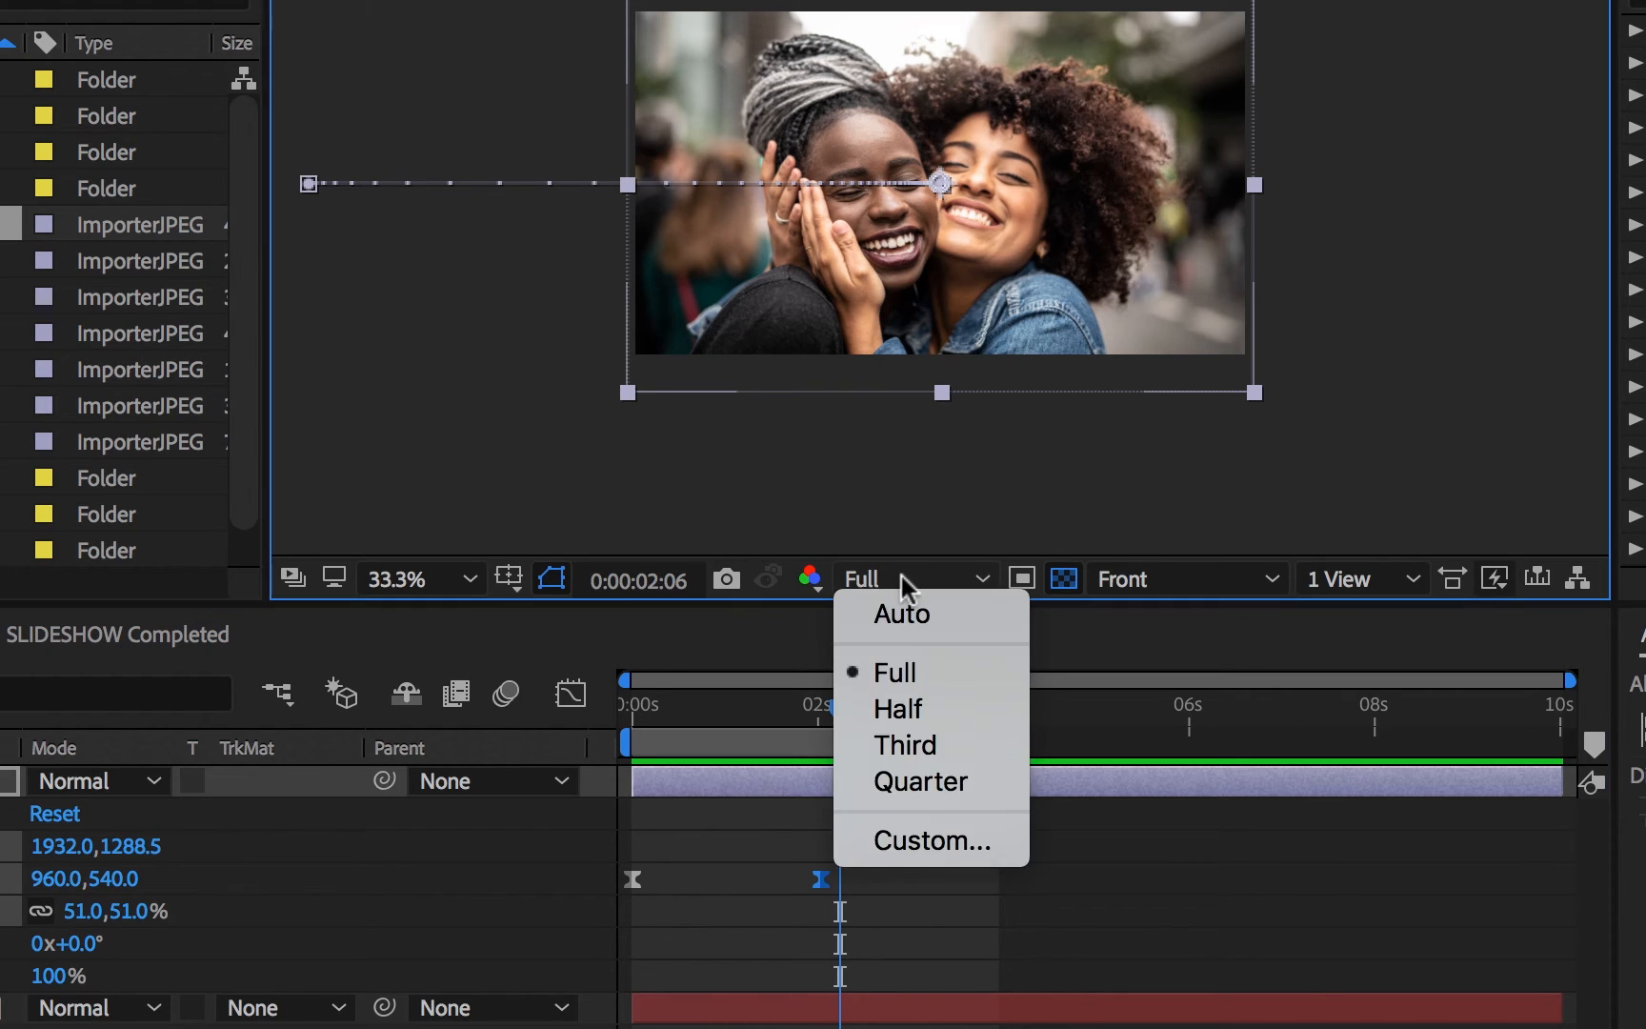
{"action": "left_click", "coordinate": [908, 710]}
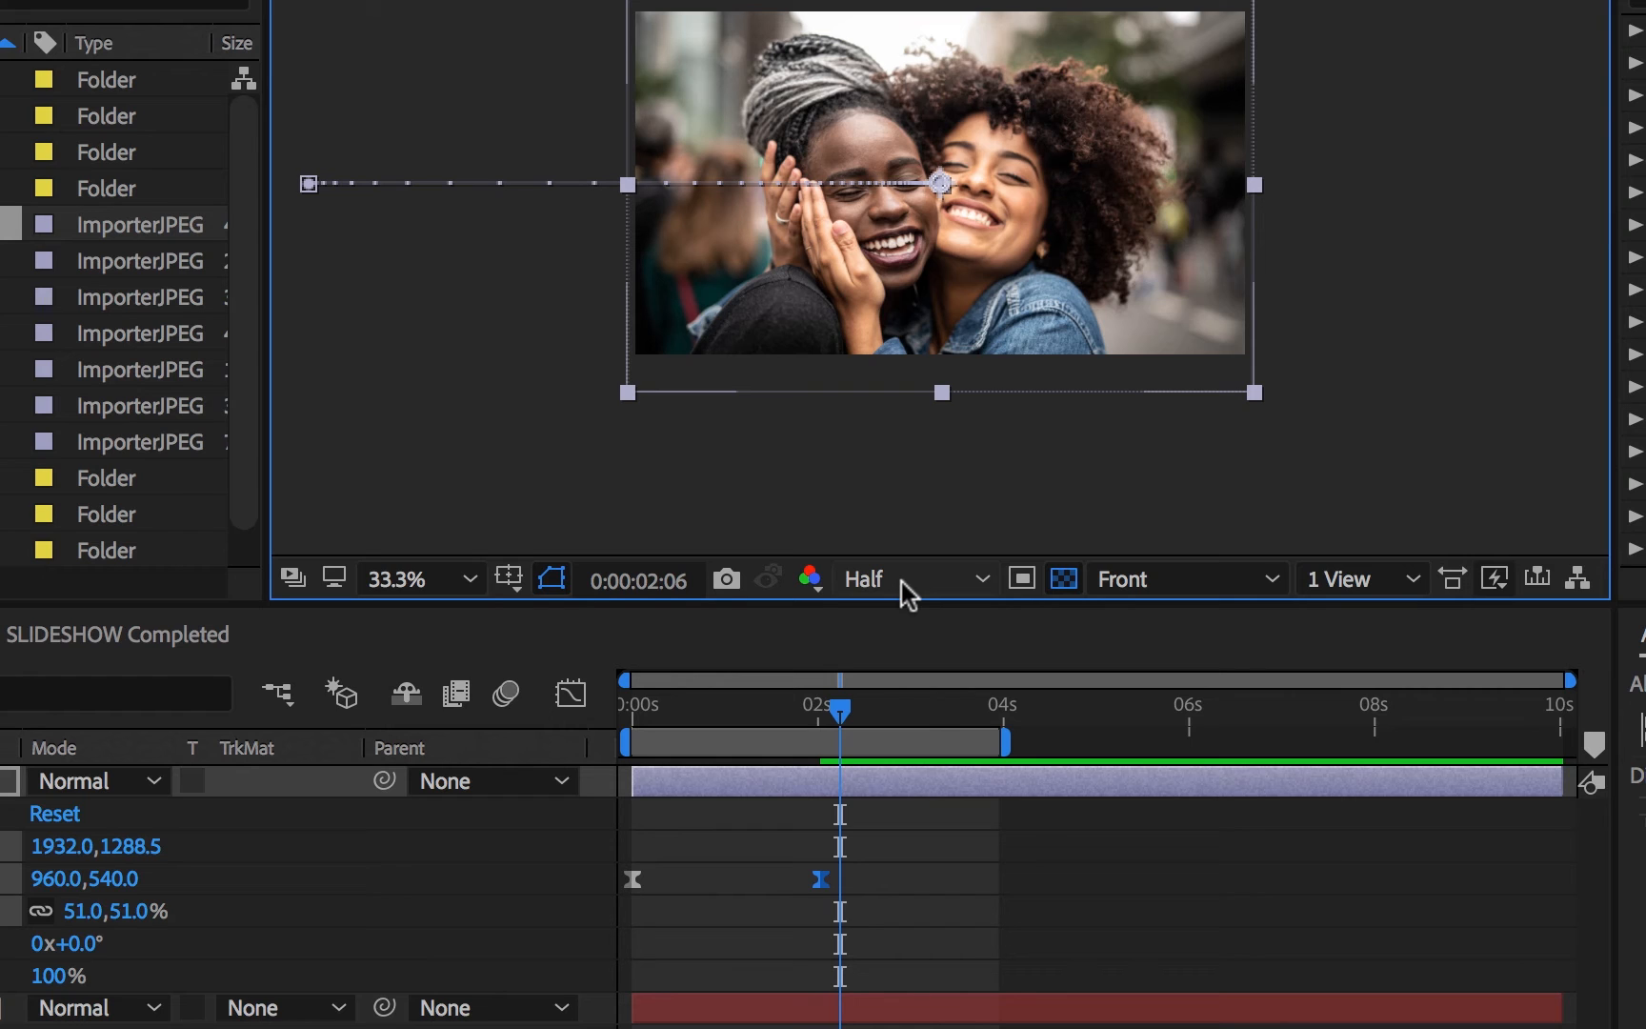
{"action": "left_click", "coordinate": [901, 583]}
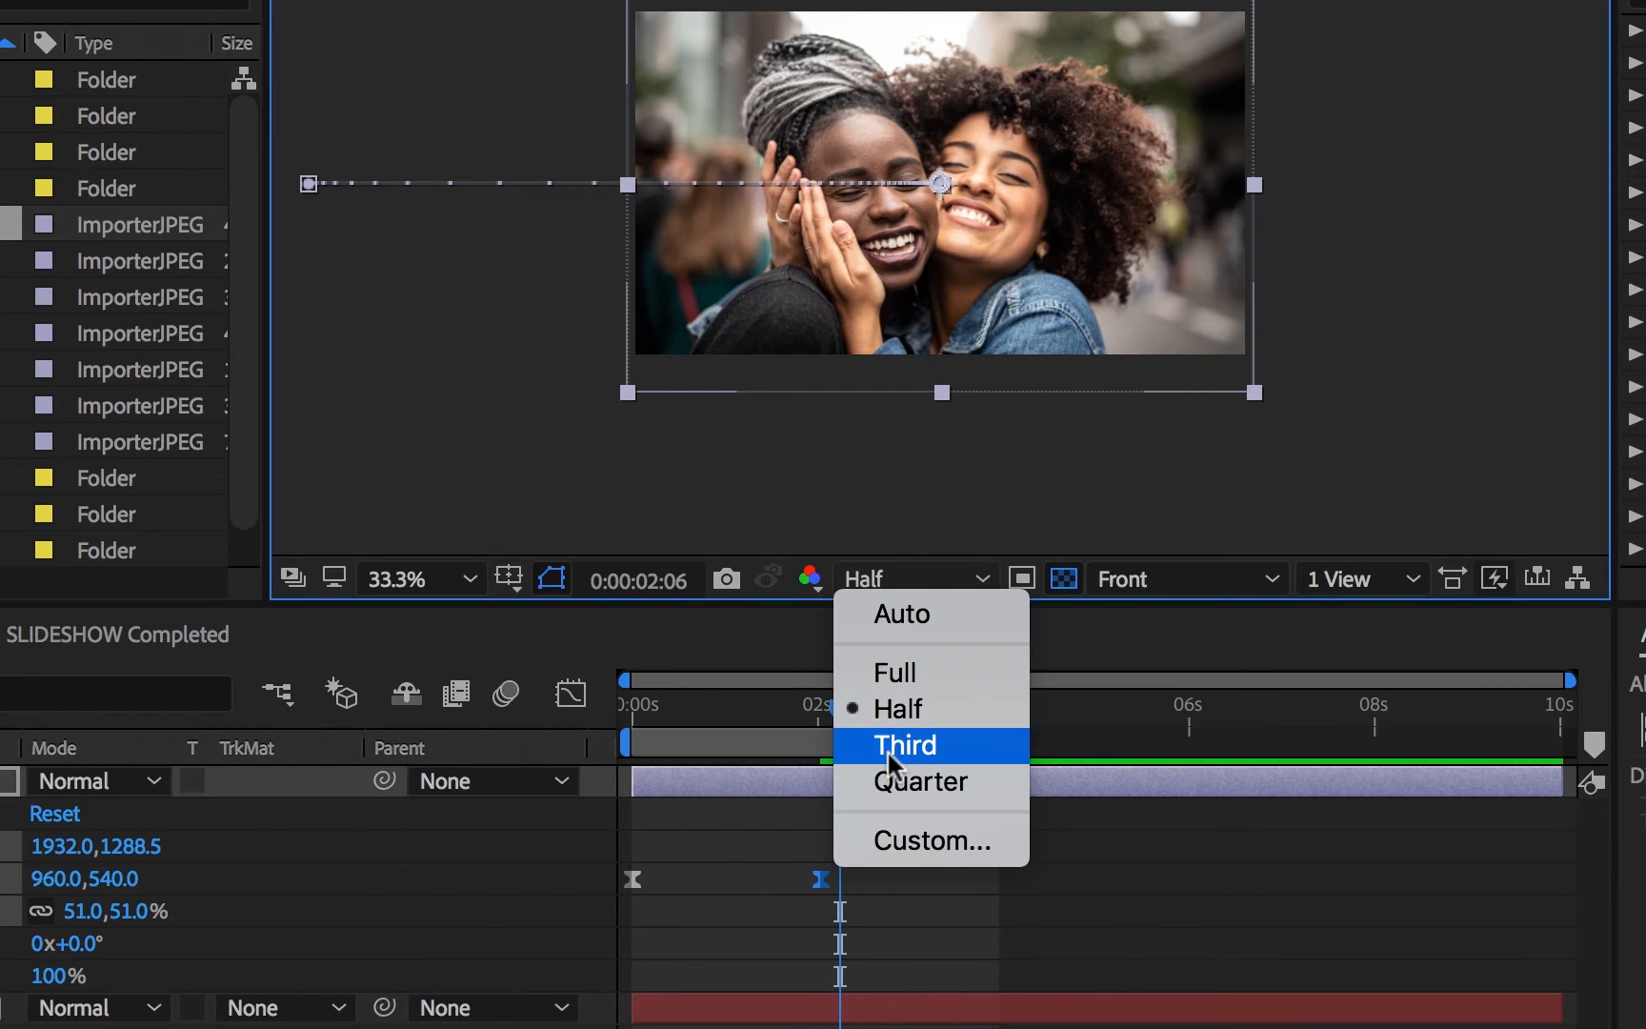
{"action": "left_click", "coordinate": [895, 781]}
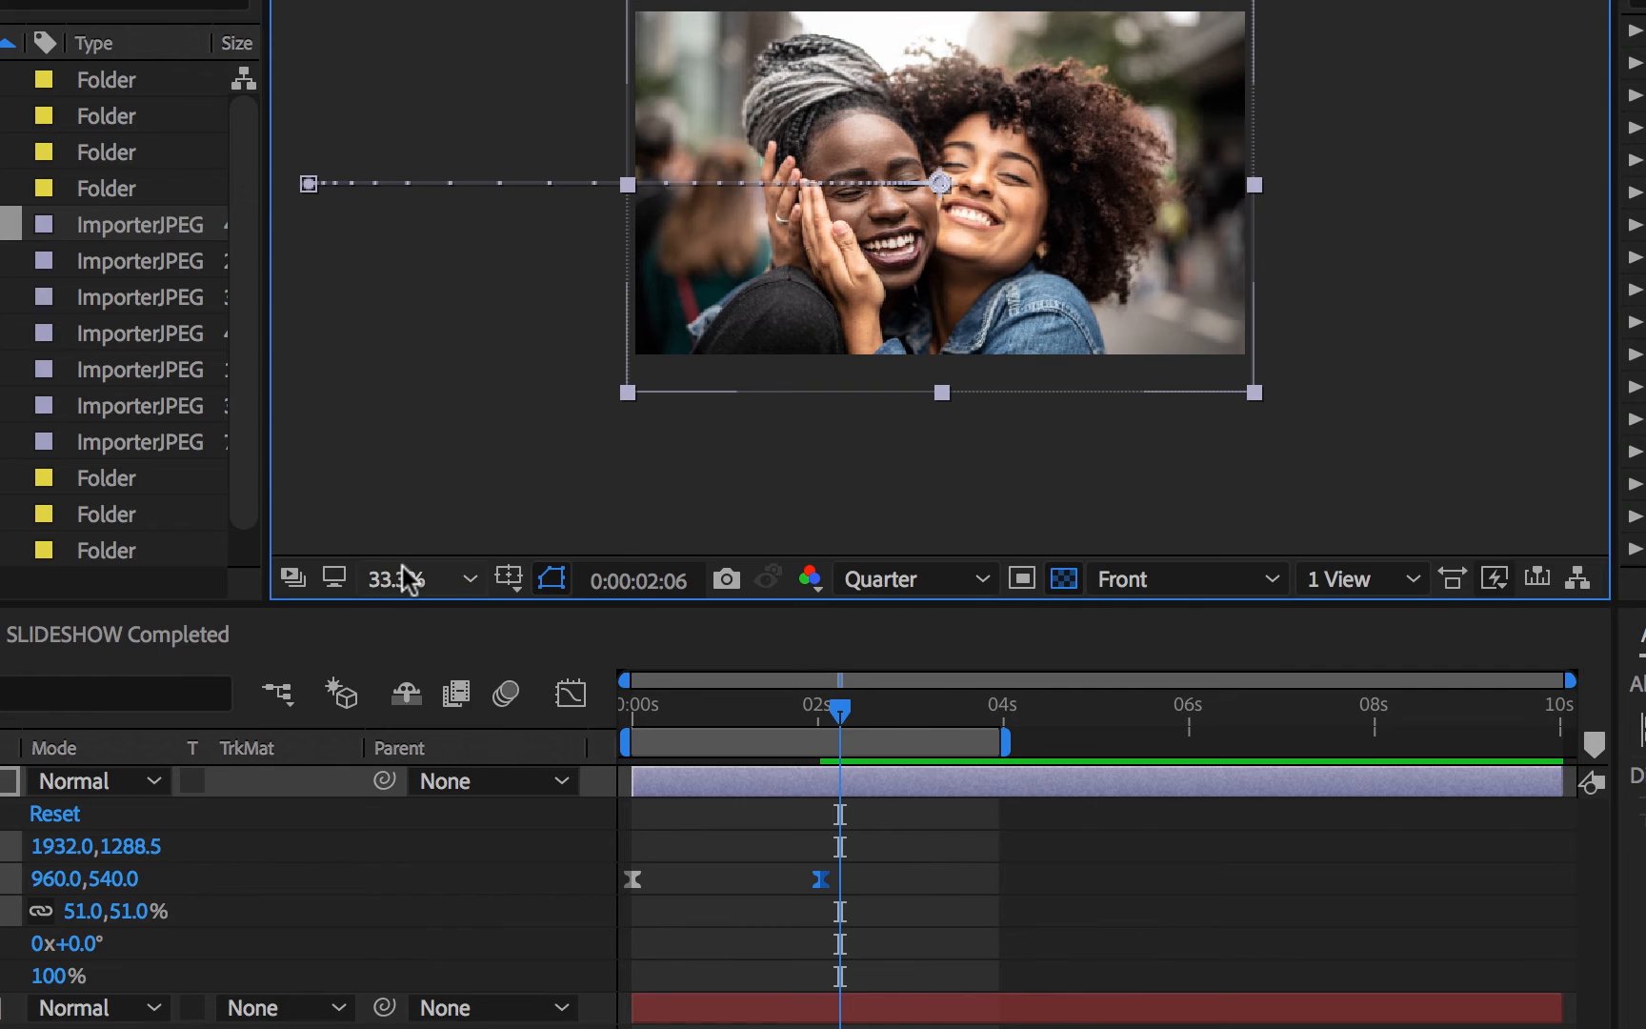
{"action": "left_click", "coordinate": [404, 578]}
{"action": "left_click", "coordinate": [447, 490]}
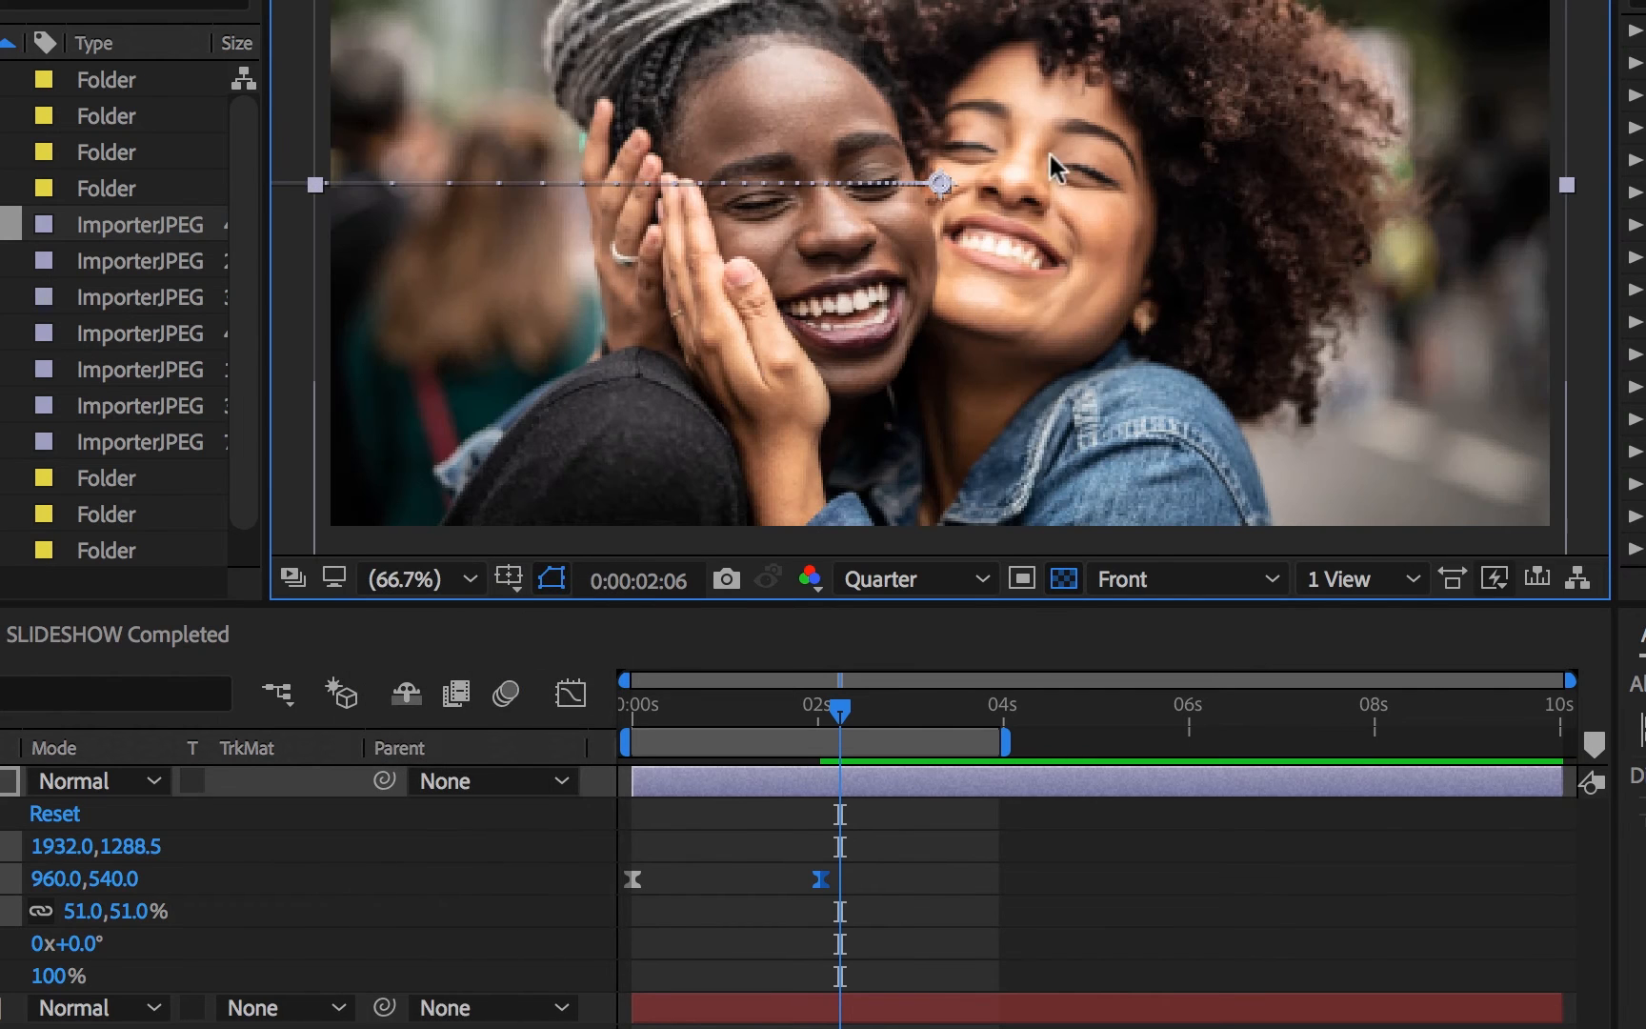
Try the Full and Quarter preview resolutions to compare the sharpness of the picture.
{"action": "left_click", "coordinate": [901, 590]}
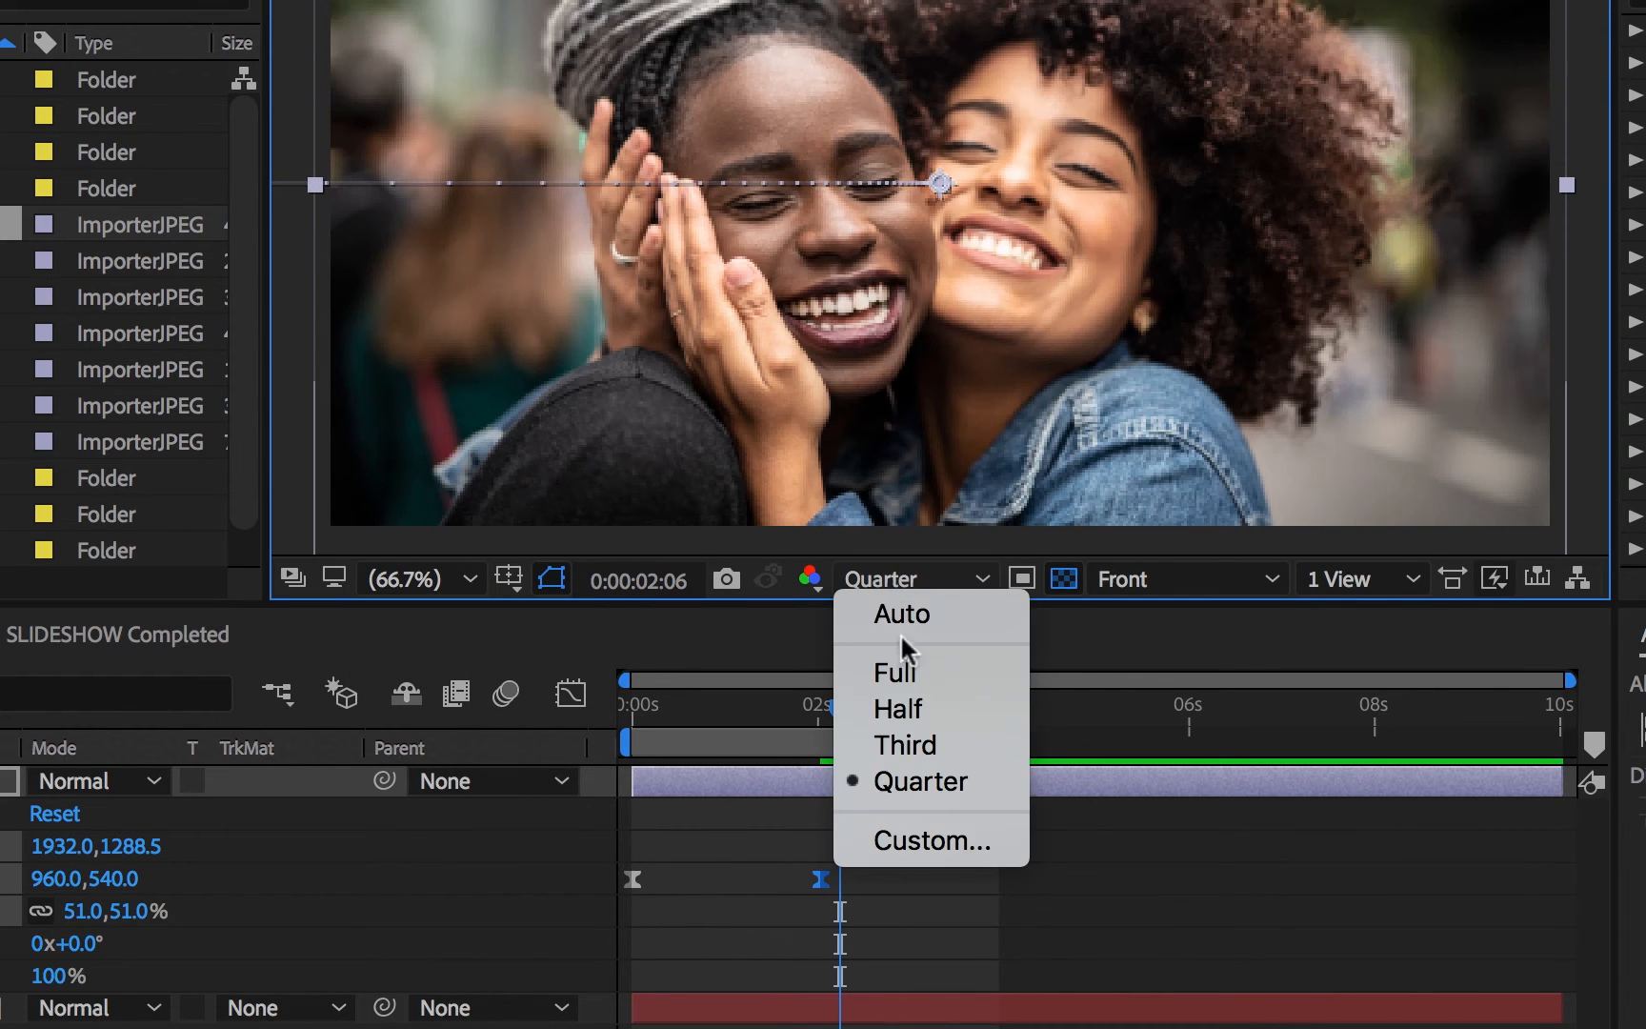
{"action": "left_click", "coordinate": [900, 673]}
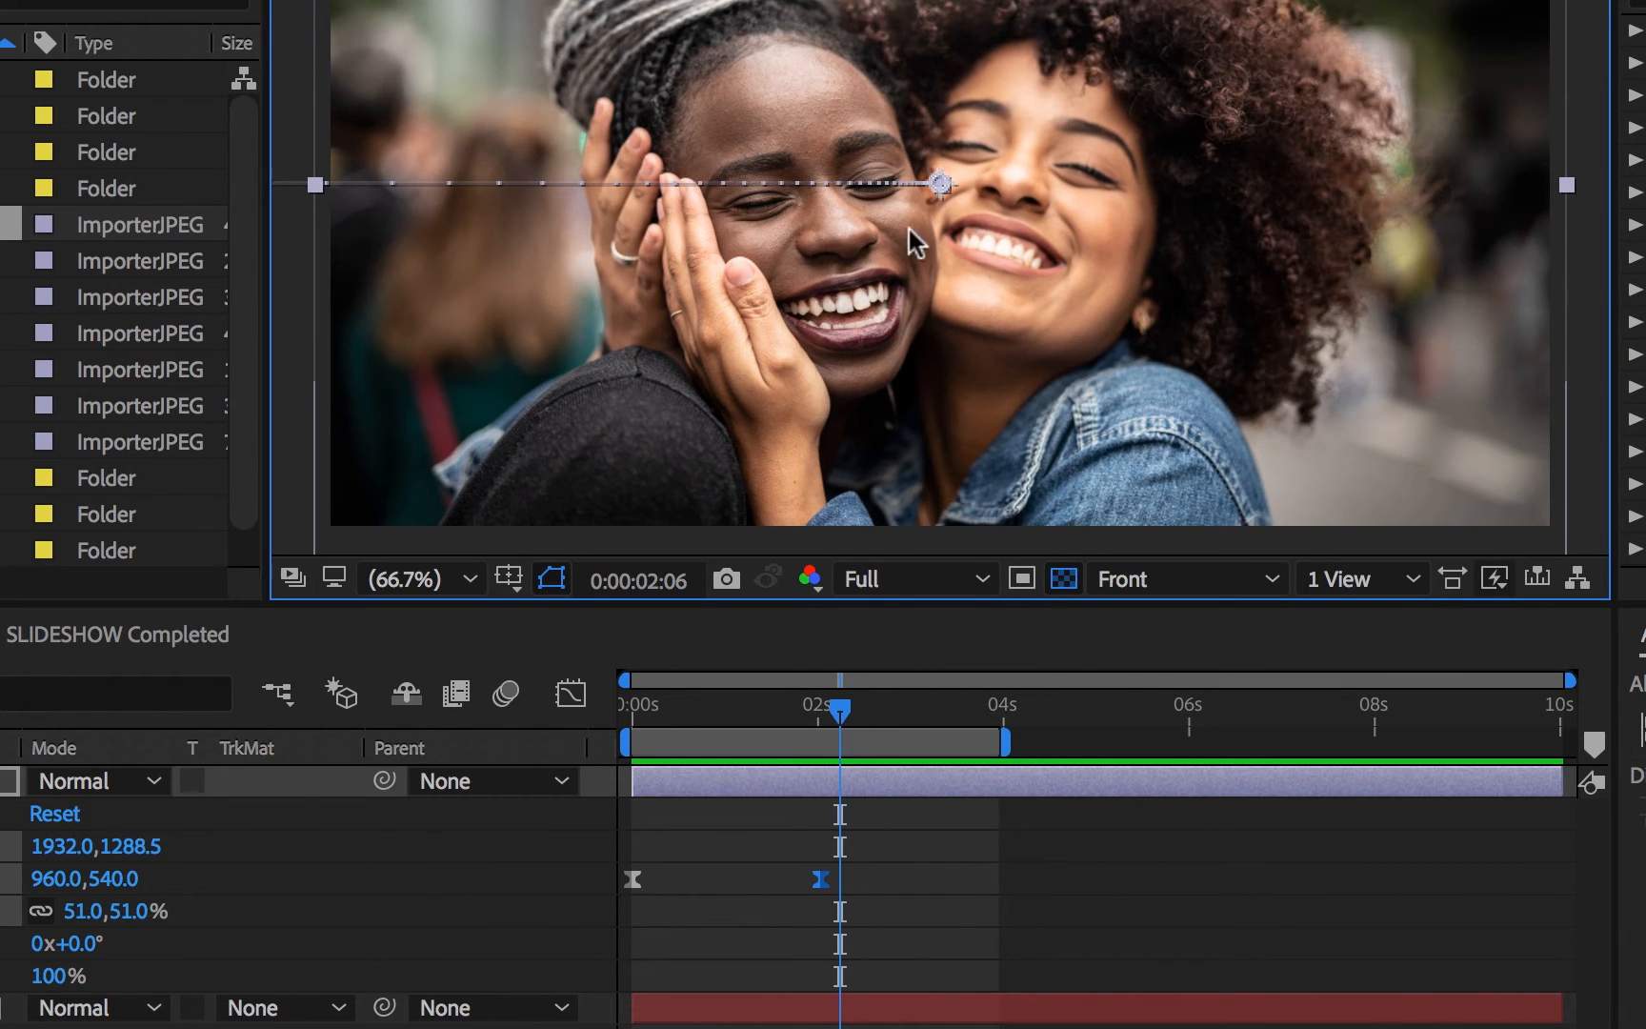
{"action": "left_click", "coordinate": [893, 849]}
{"action": "left_click", "coordinate": [871, 583]}
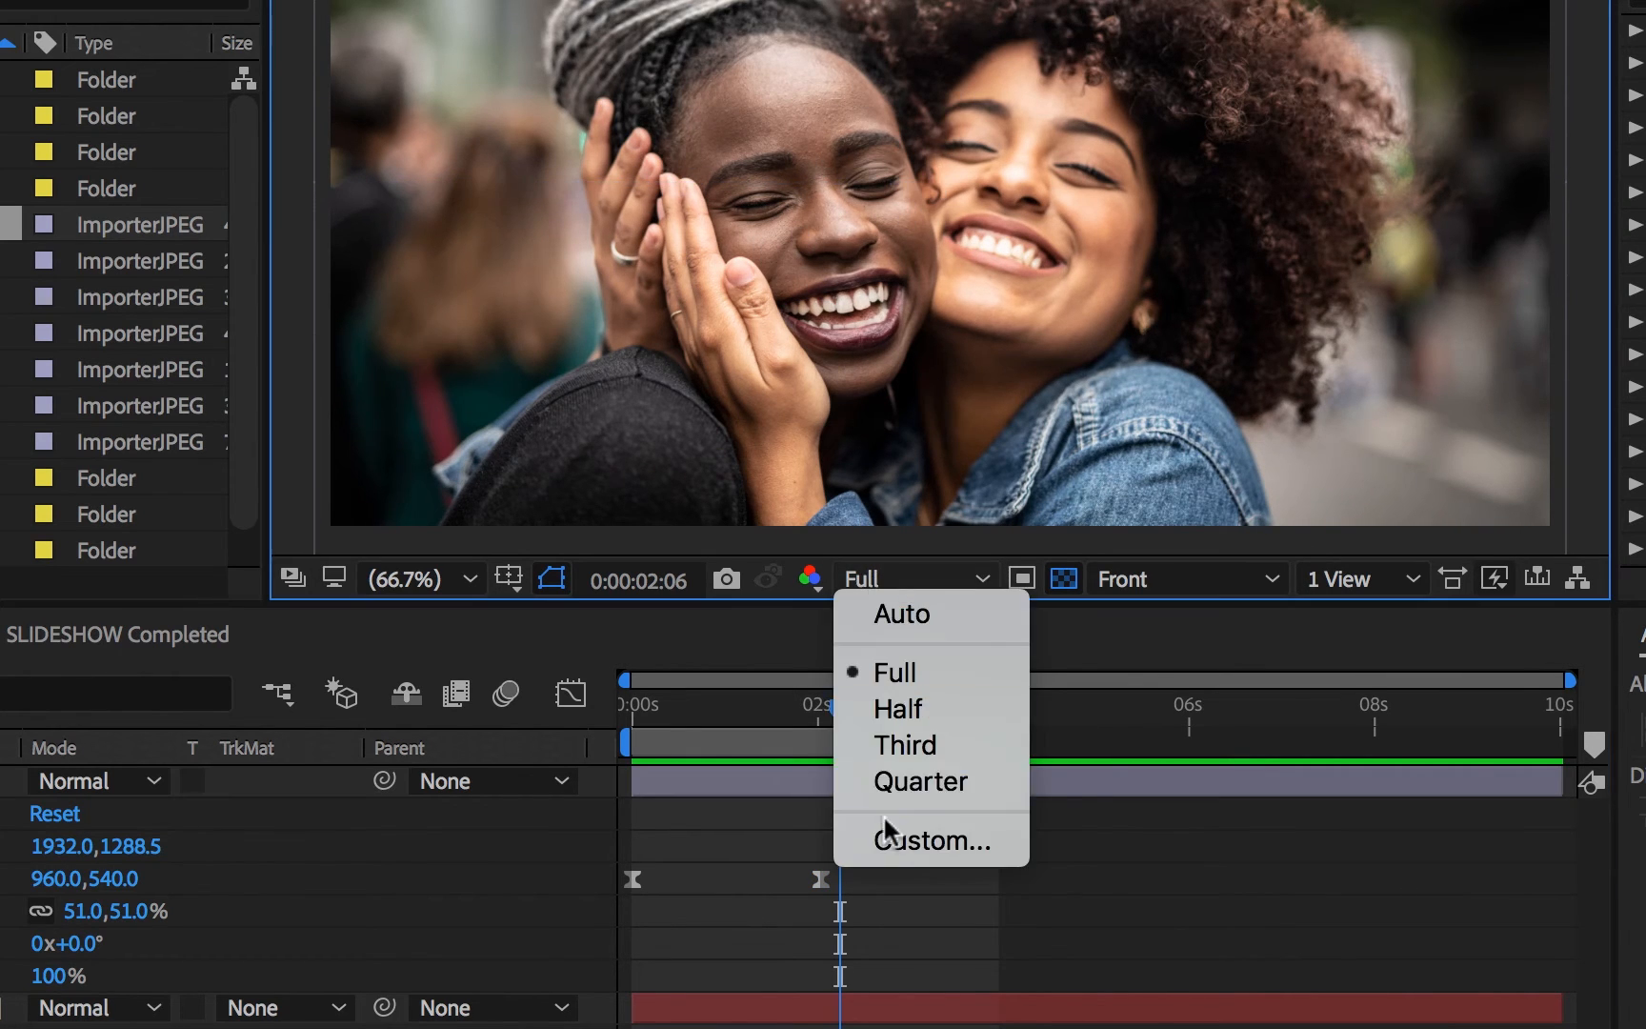
{"action": "left_click", "coordinate": [888, 782]}
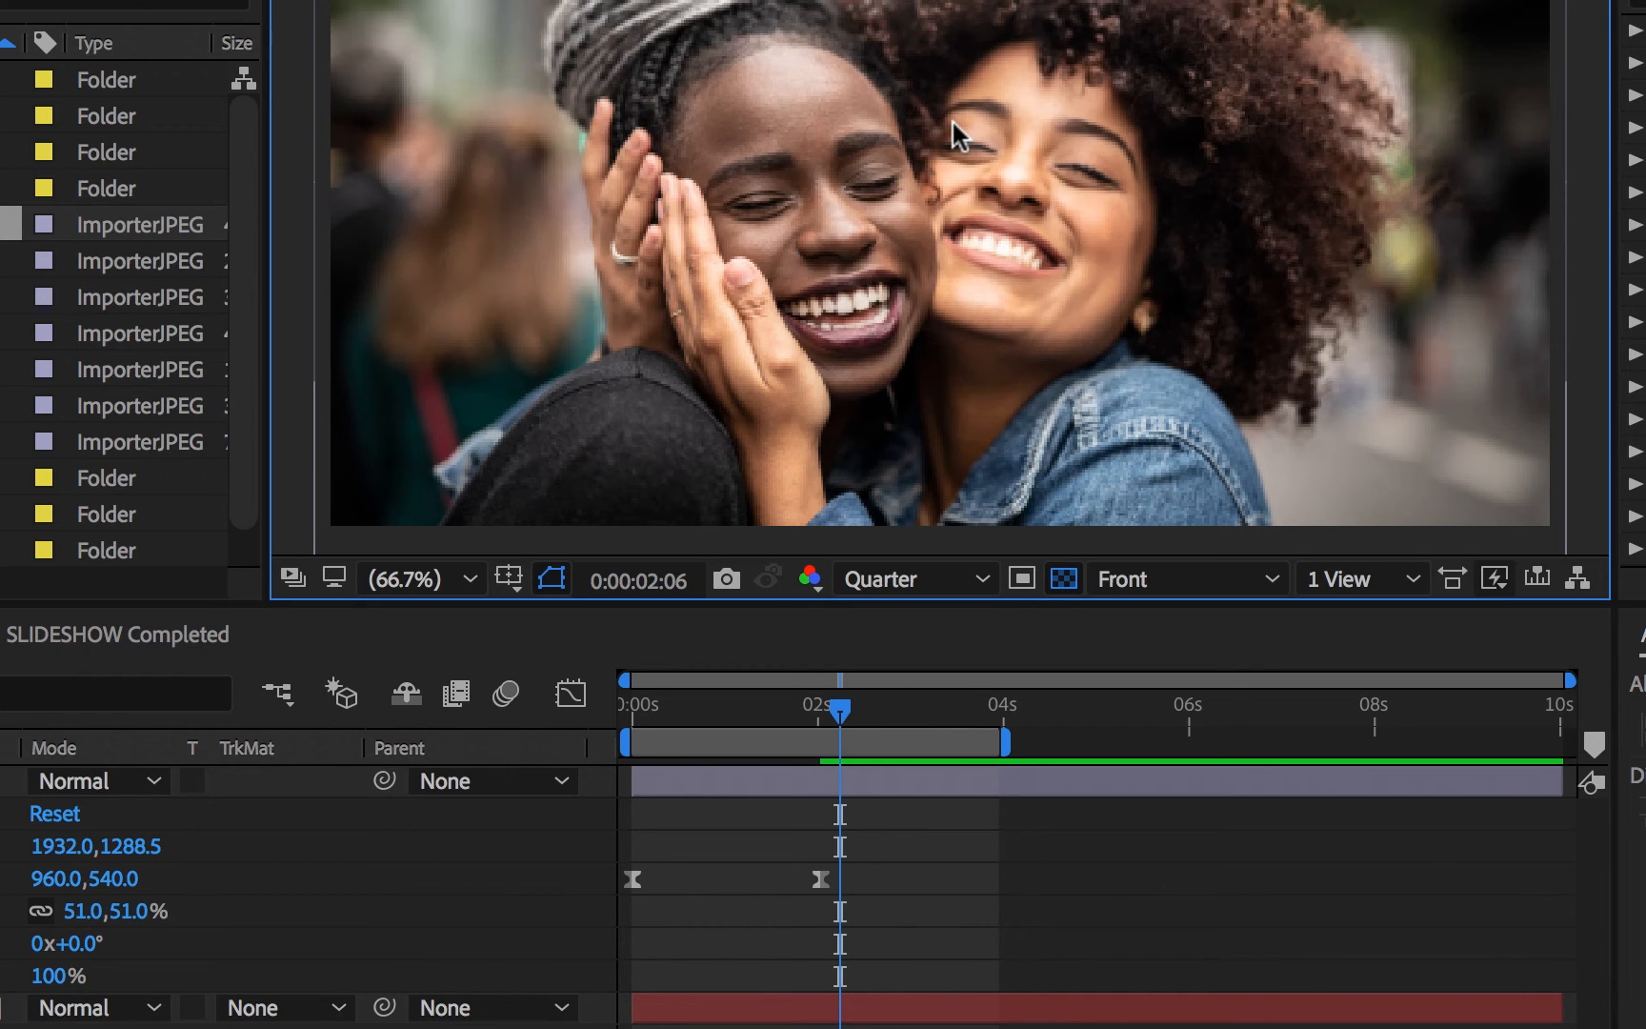
Set the preview resolution to Half and play the animation from the start.
{"action": "left_click", "coordinate": [879, 587]}
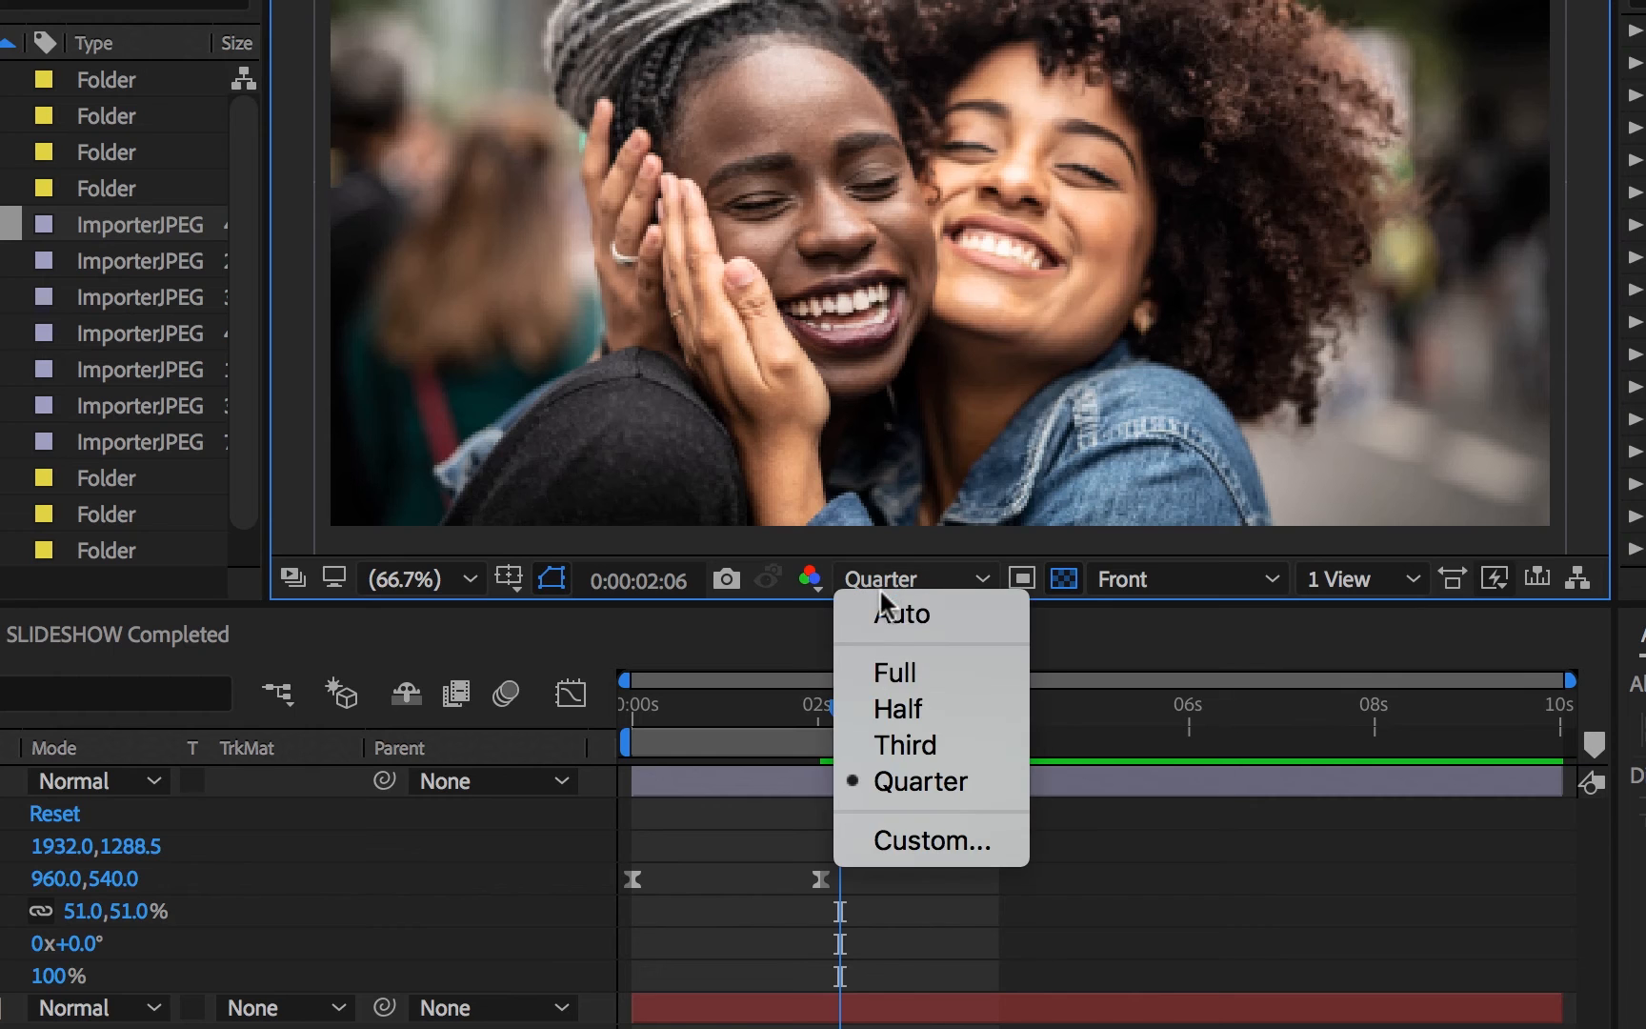
{"action": "left_click", "coordinate": [897, 695]}
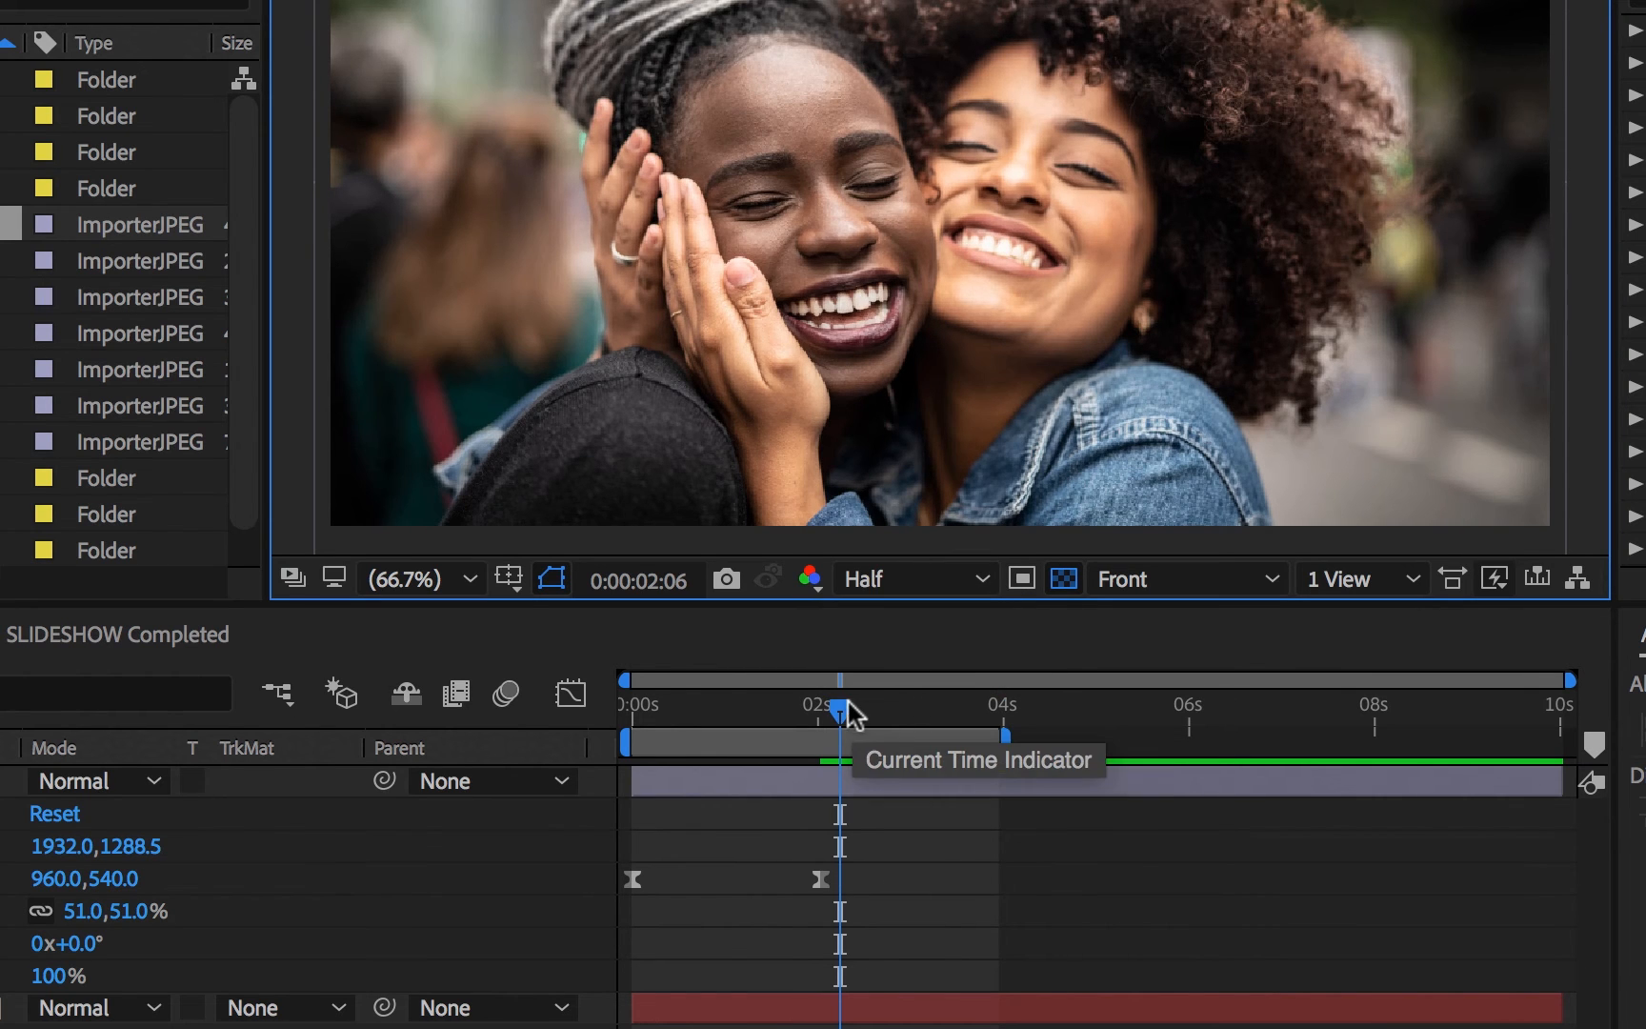
{"action": "left_click_drag", "start_coordinate": [842, 712], "coordinate": [585, 726]}
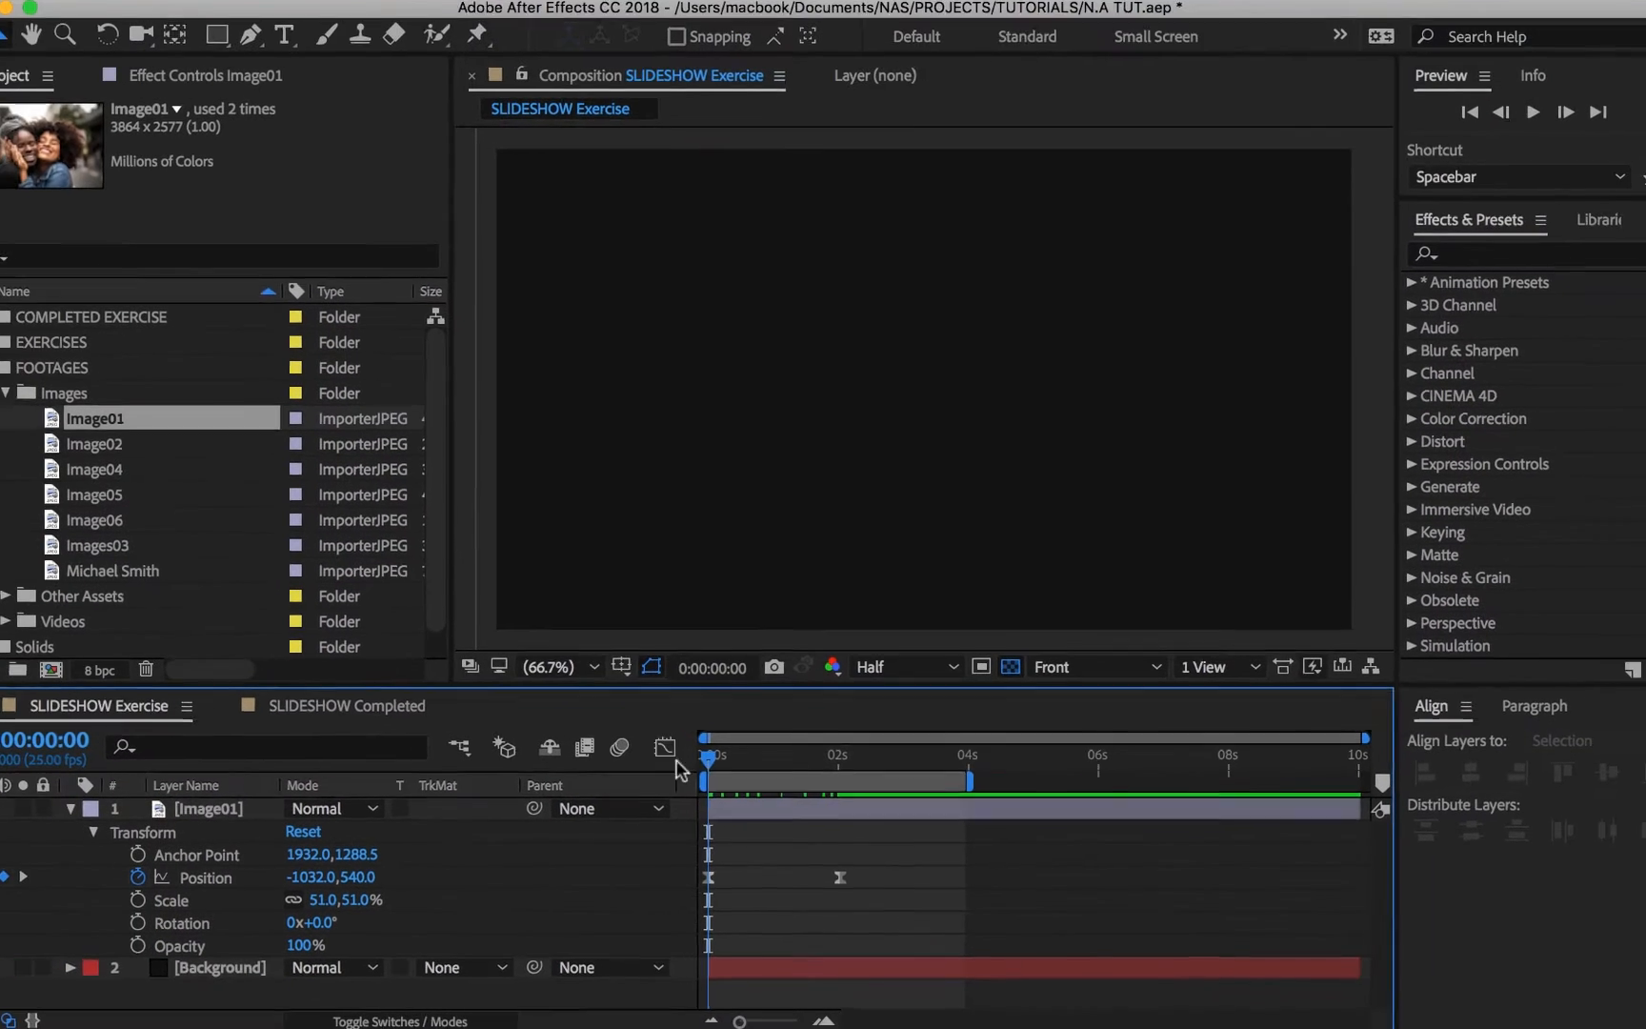
{"action": "key", "text": "space"}
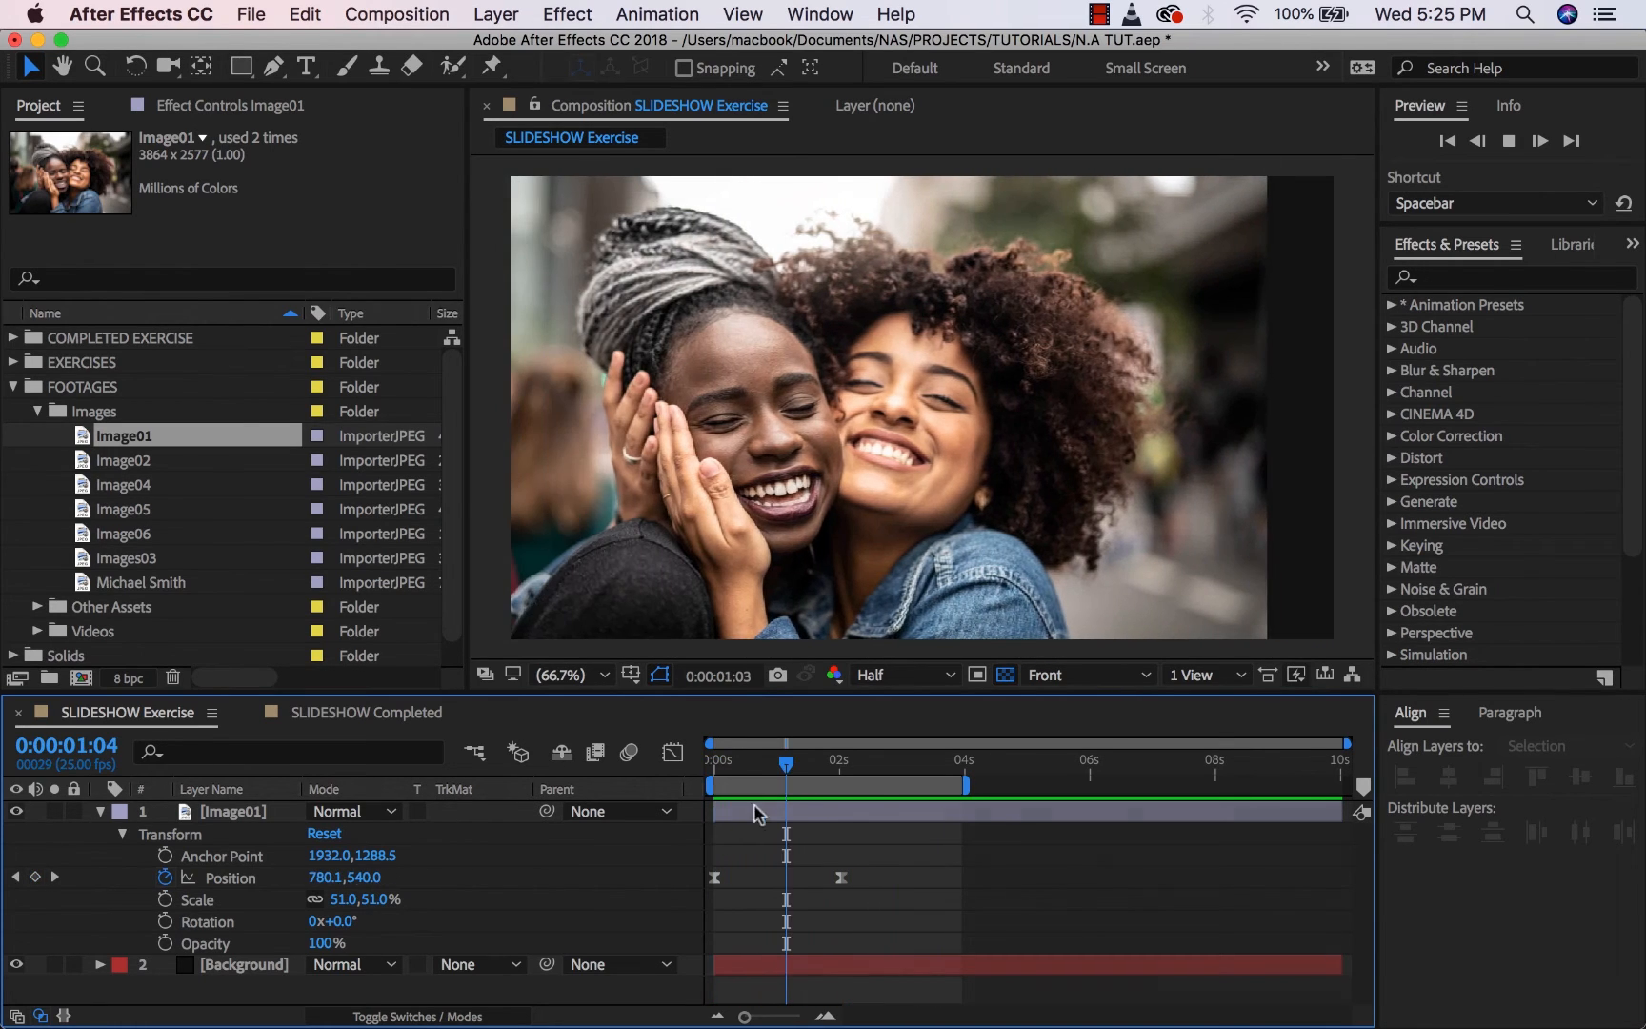
Add Image02 to the composition above Image01 and collapse Image01's properties in the timeline.
{"action": "left_click", "coordinate": [145, 461]}
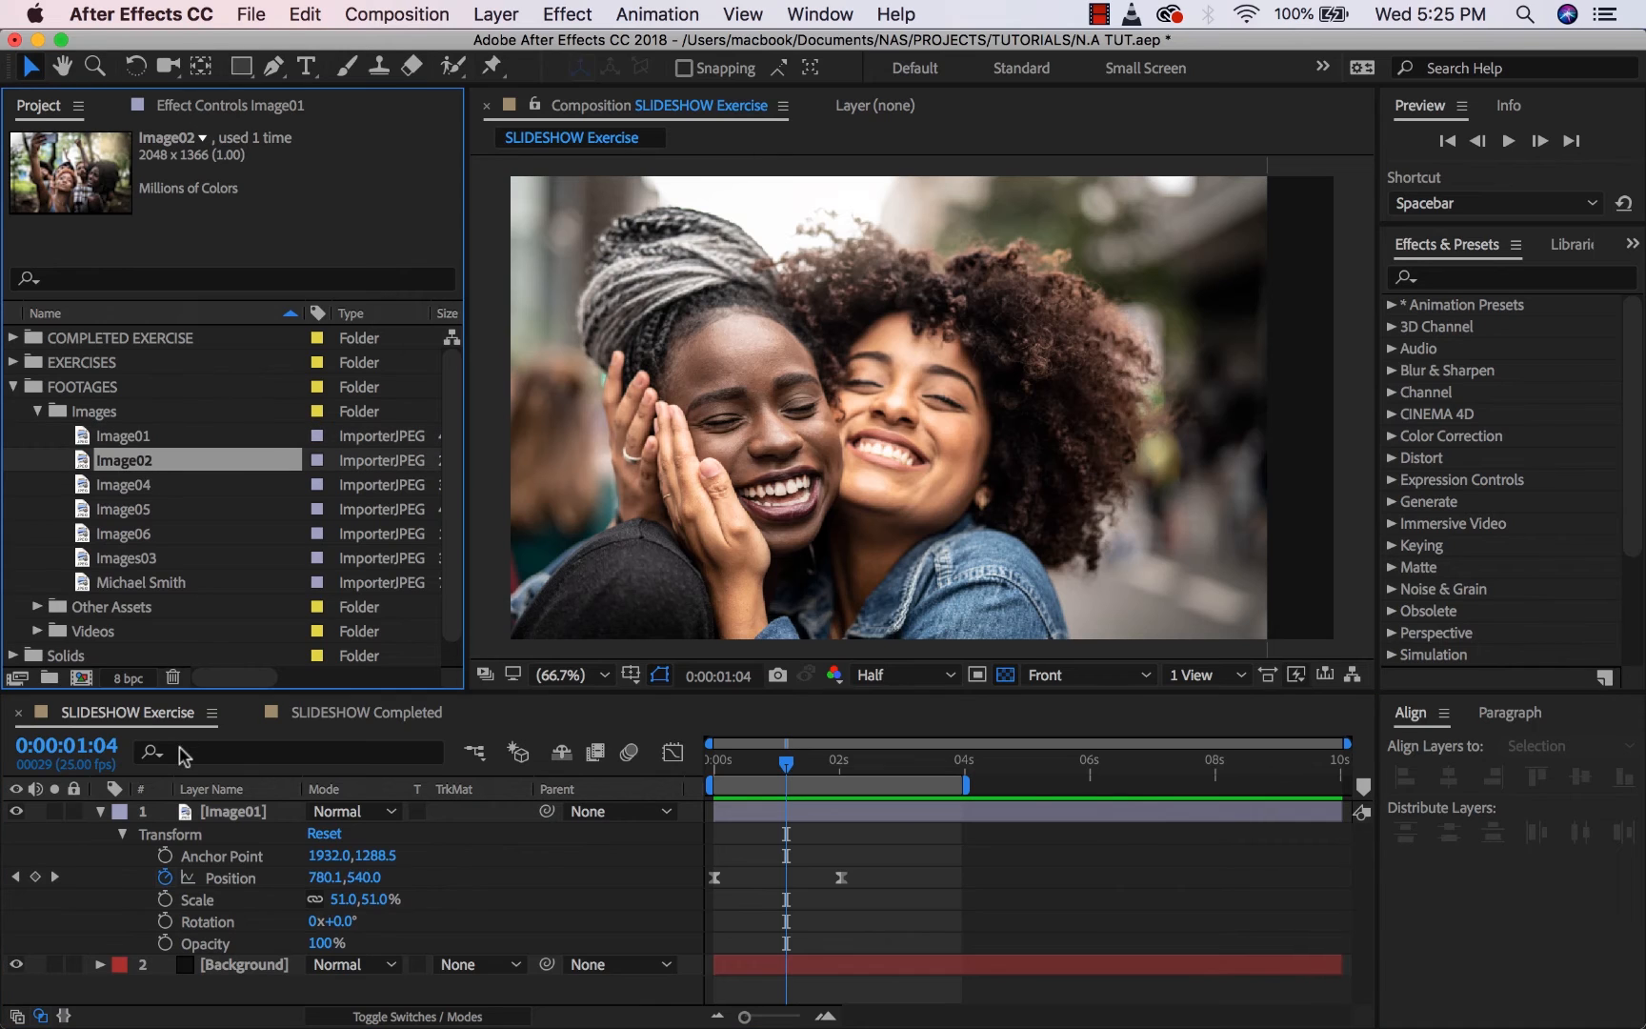
{"action": "left_click_drag", "start_coordinate": [148, 461], "coordinate": [229, 809]}
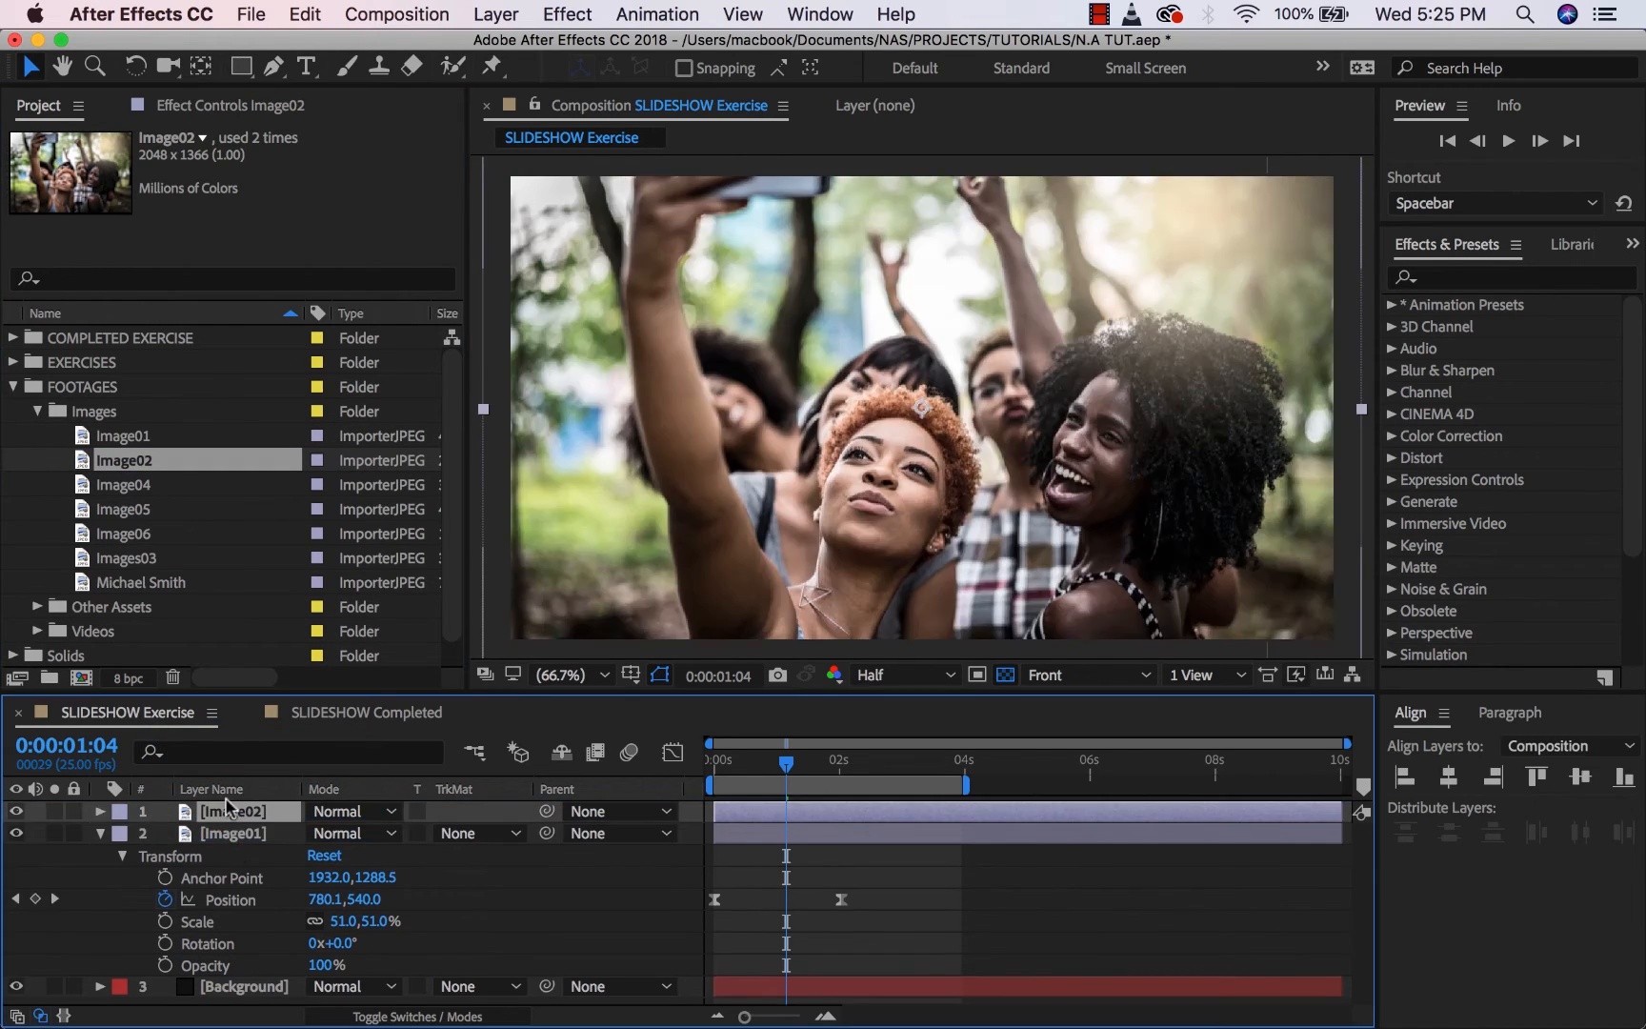
{"action": "left_click", "coordinate": [101, 832]}
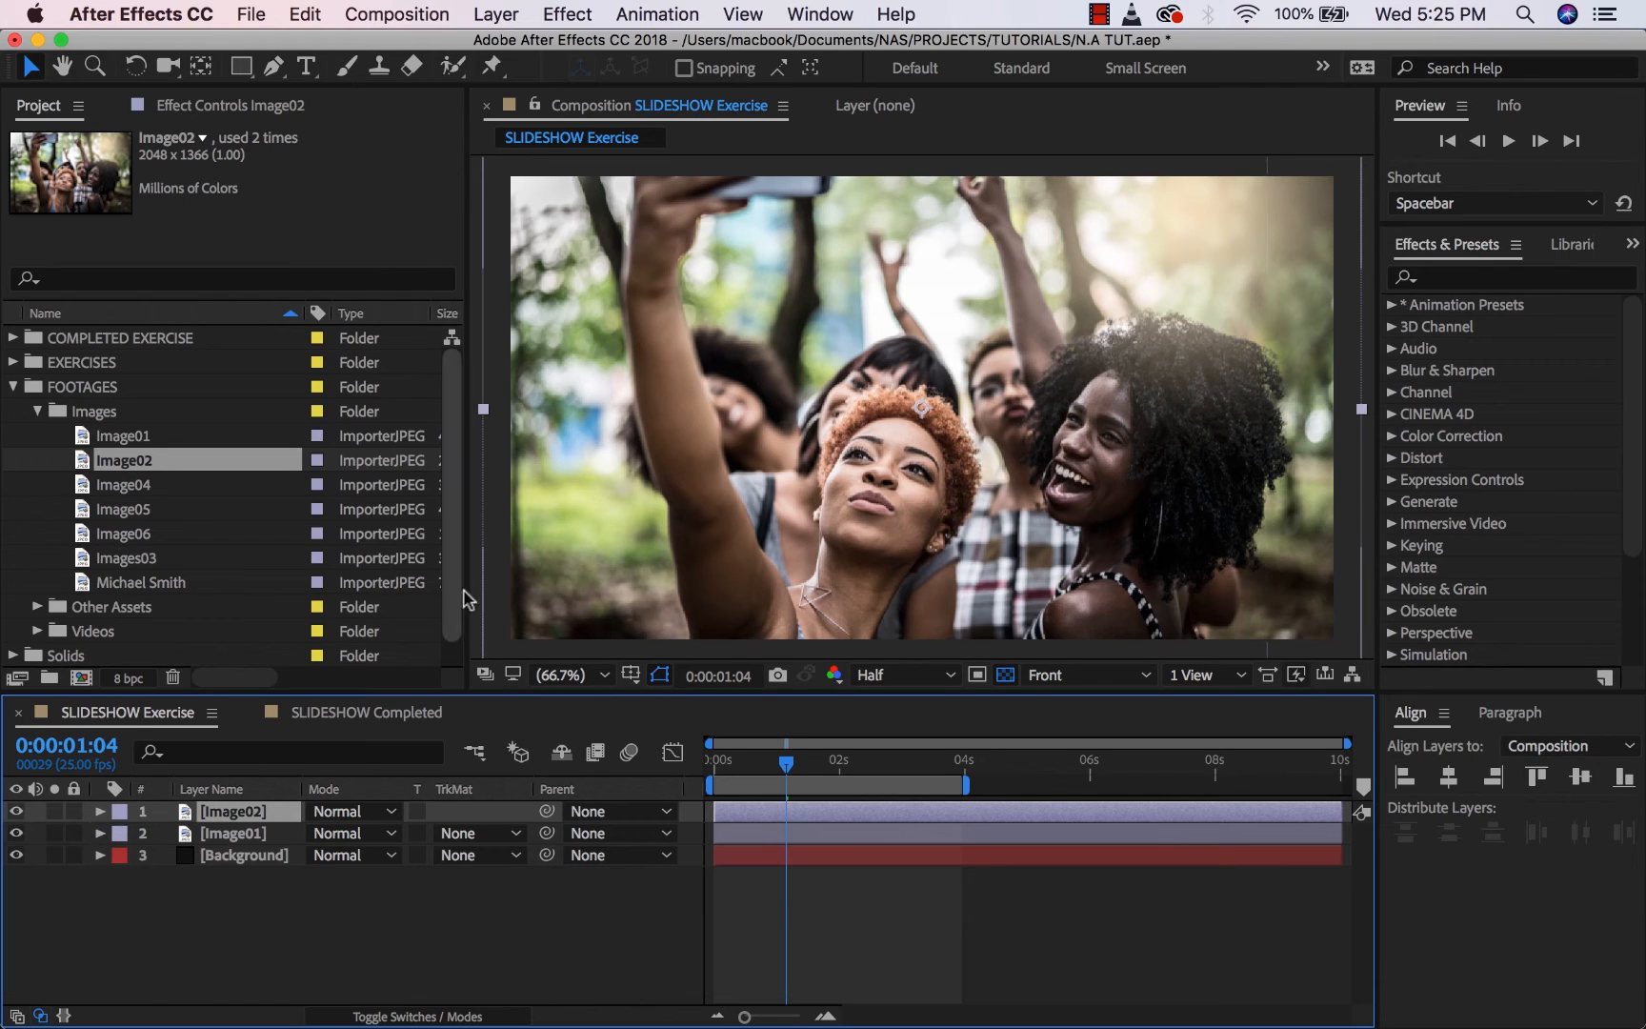
Keyframe Image02's Position at 960, 540 at 0:00:02:01 and at 960, -756 above the frame at 0:00:00:00.
{"action": "key", "text": "comma"}
{"action": "key", "text": "comma"}
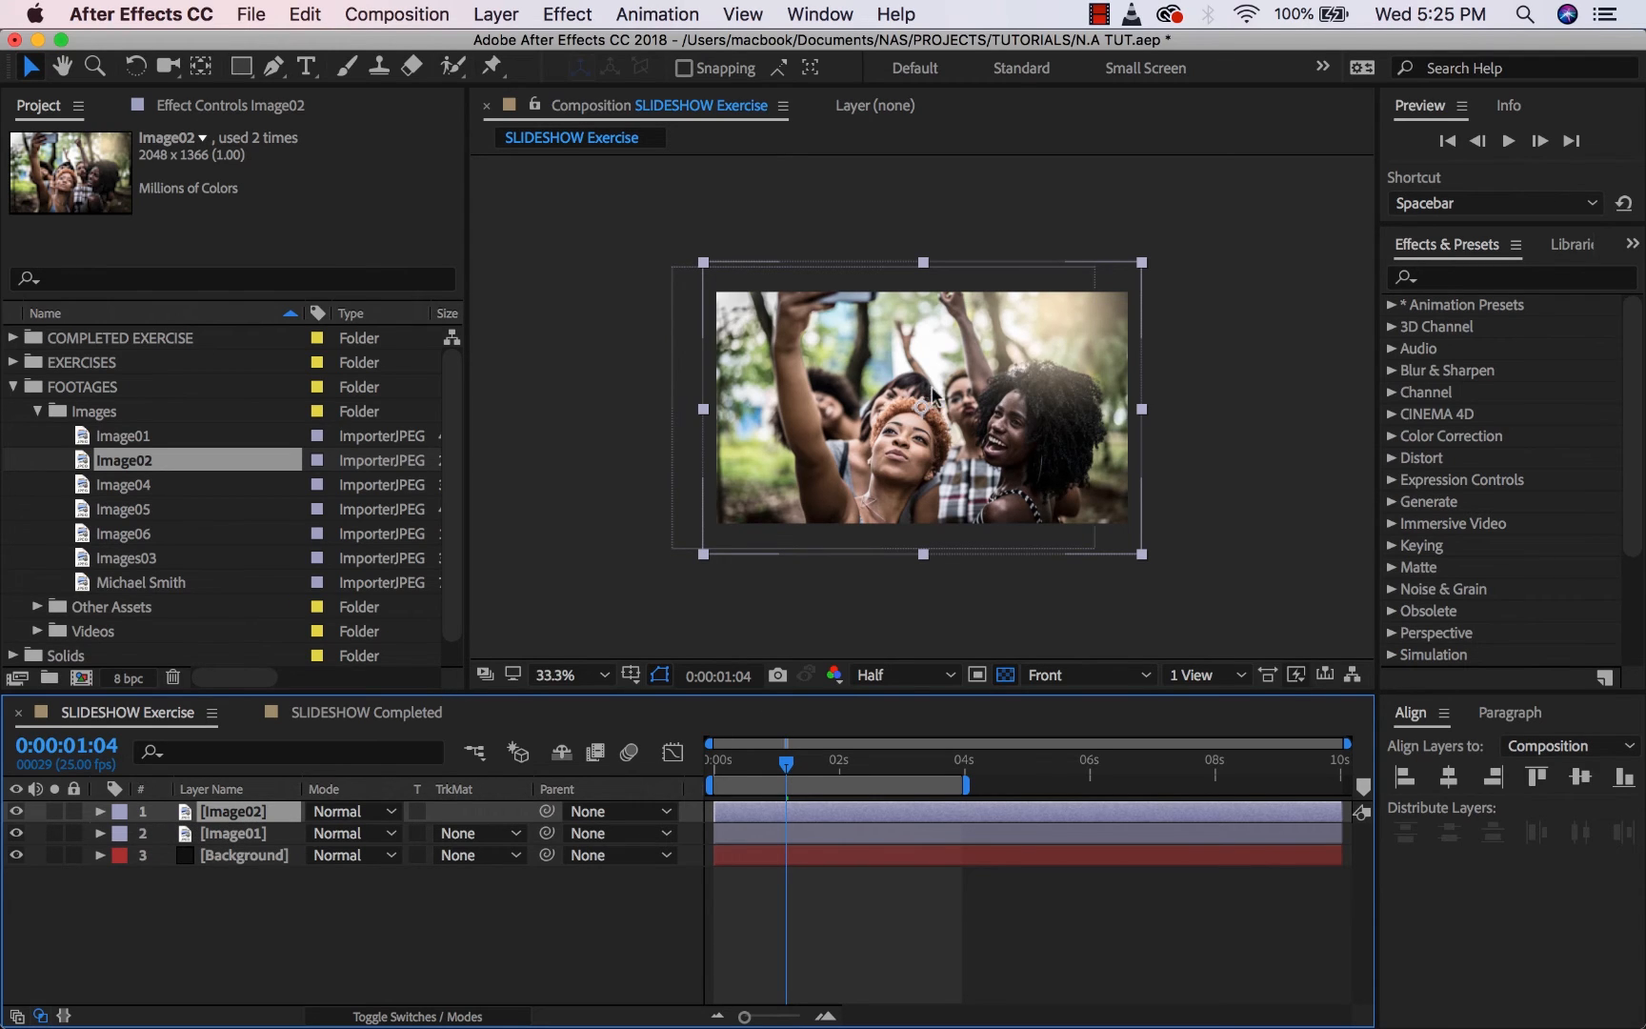
{"action": "left_click_drag", "start_coordinate": [786, 762], "coordinate": [841, 779]}
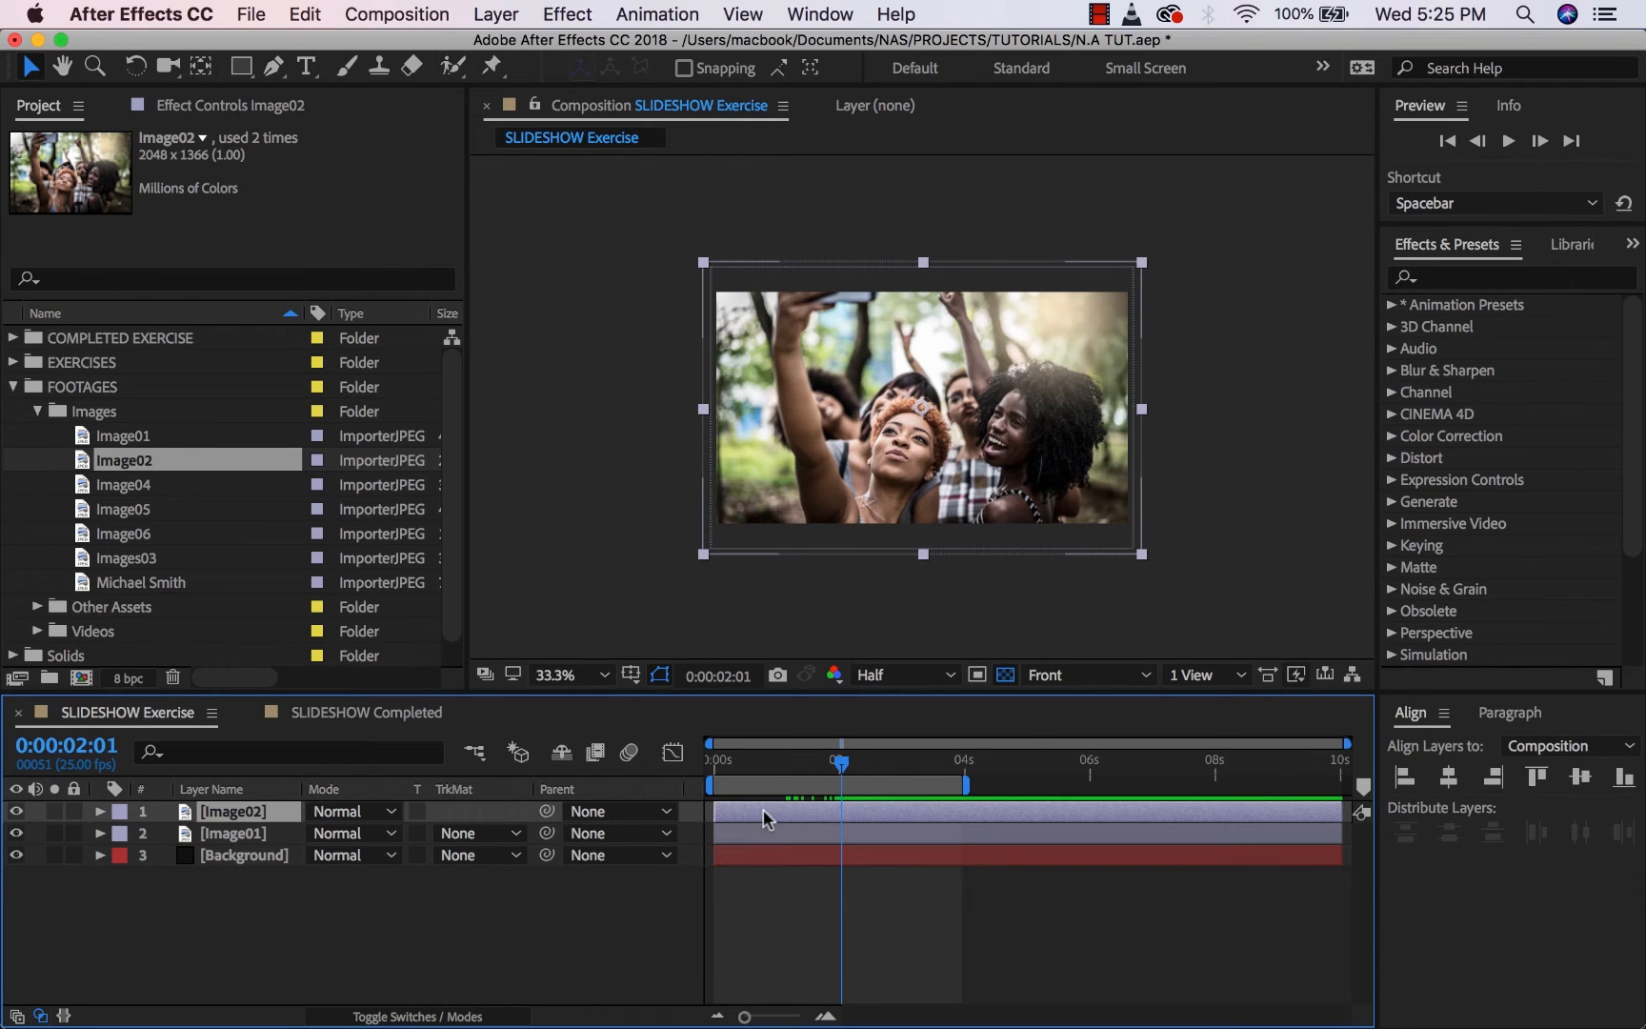
{"action": "key", "text": "p"}
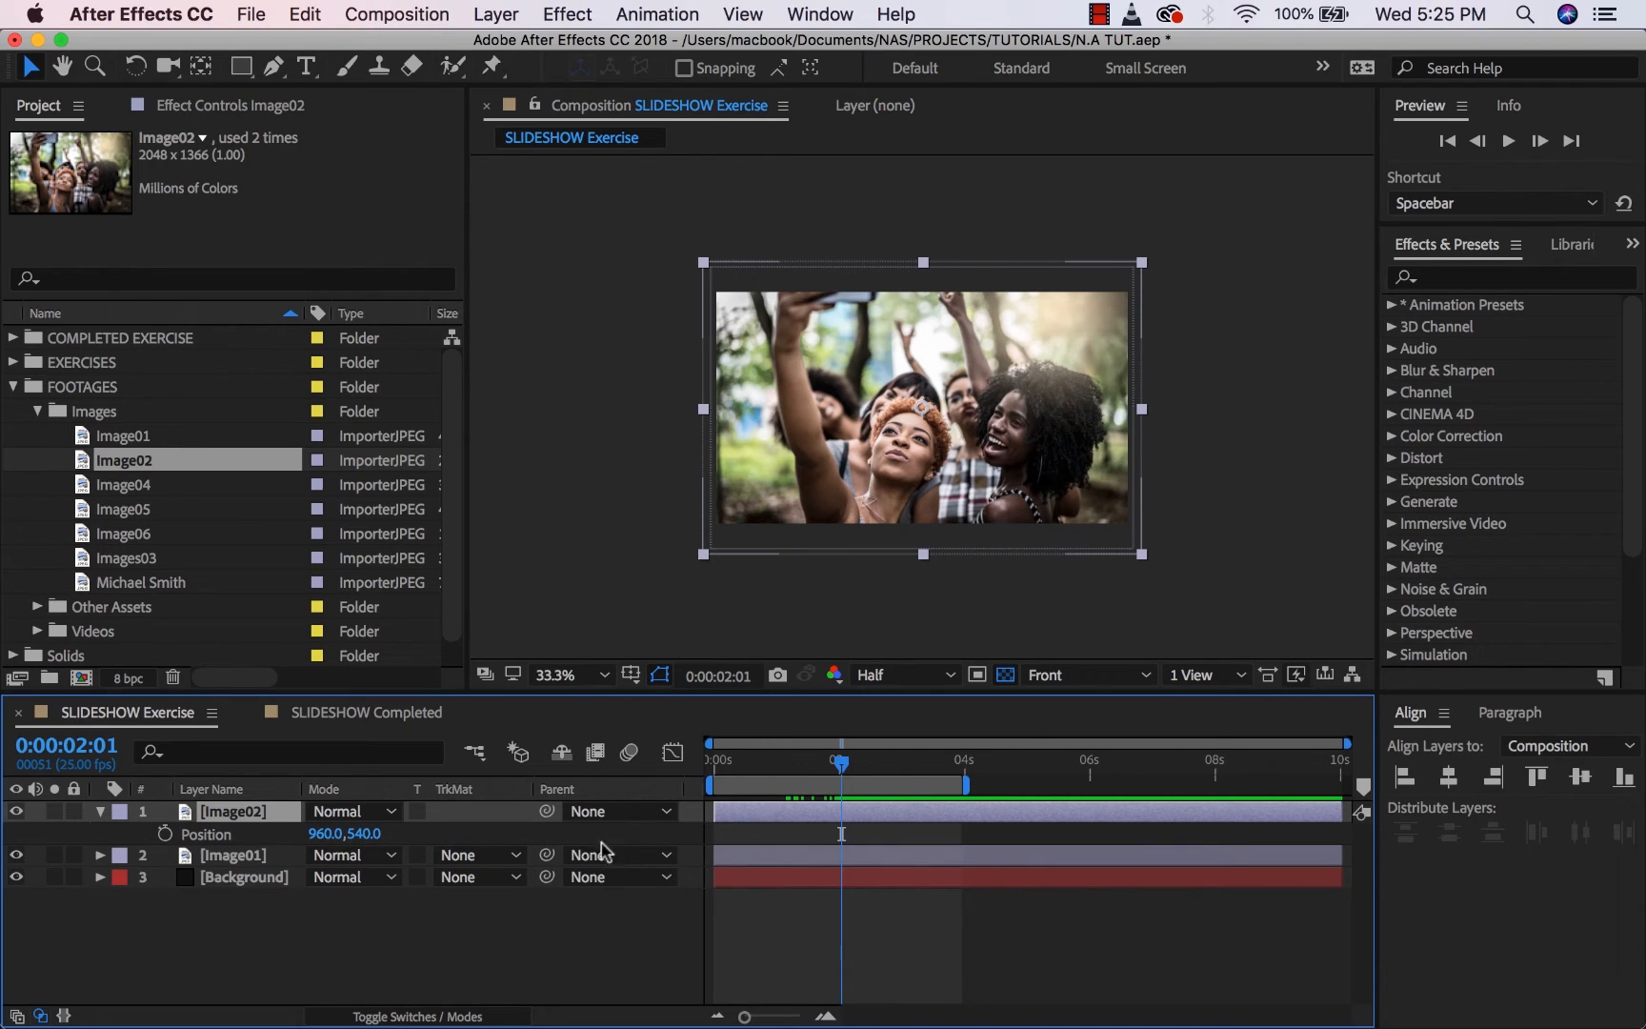
{"action": "left_click", "coordinate": [164, 834]}
{"action": "left_click_drag", "start_coordinate": [844, 765], "coordinate": [669, 779]}
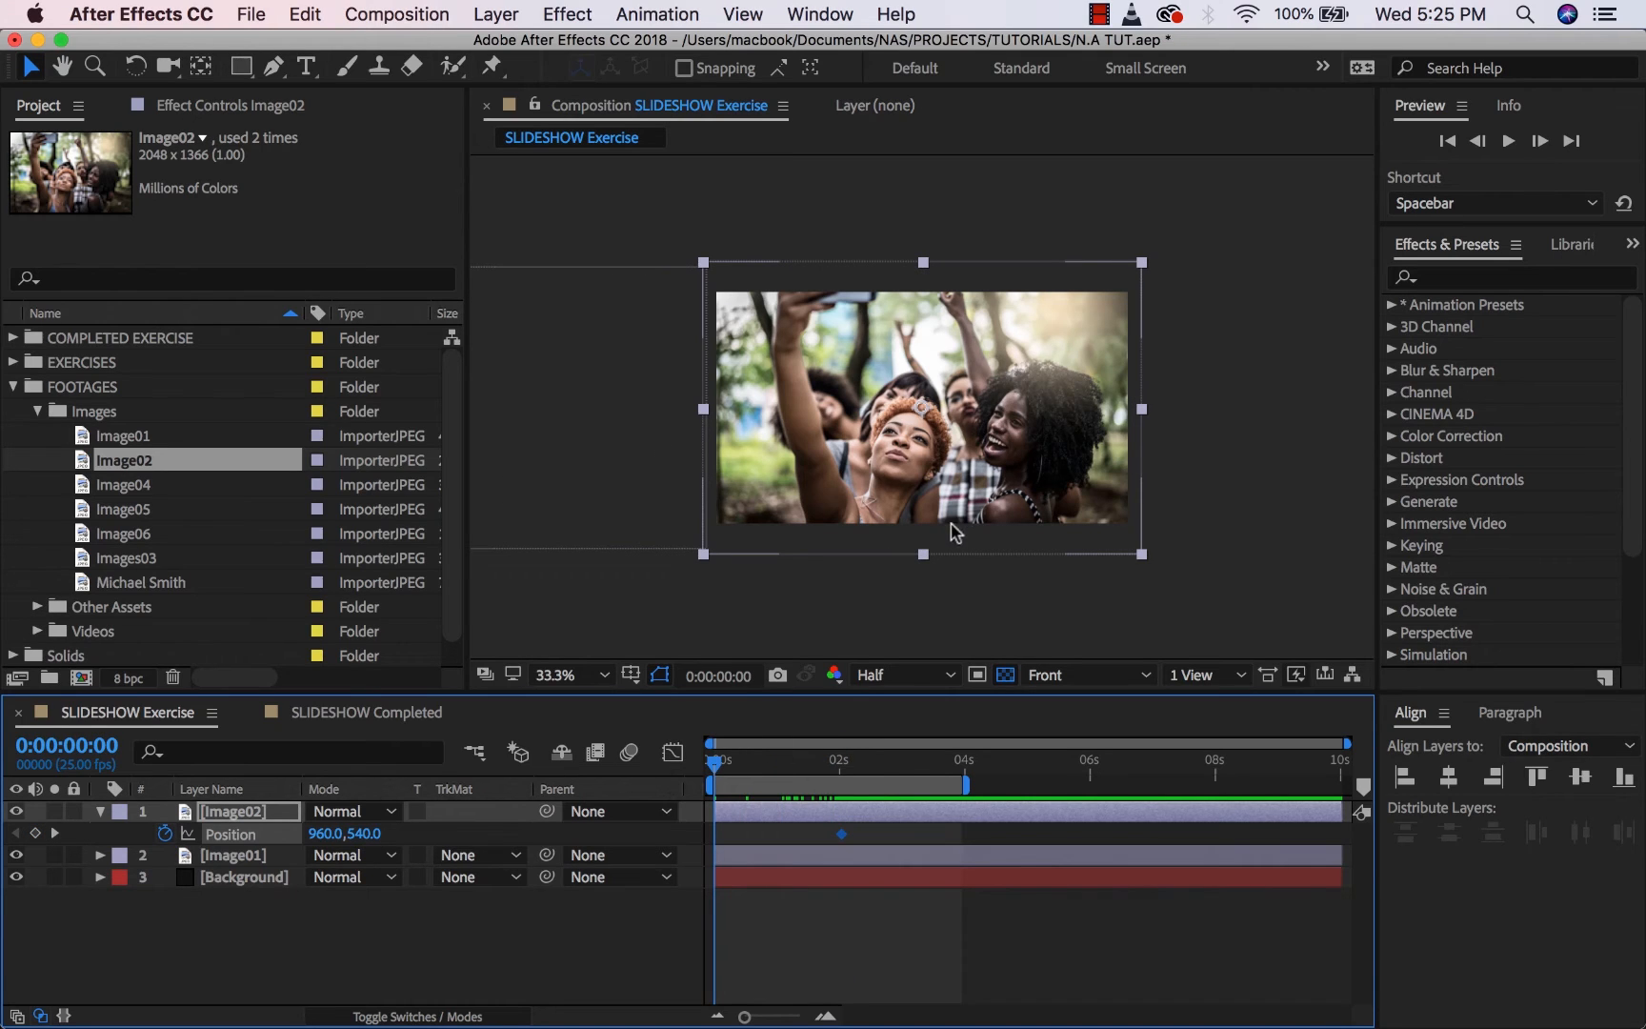
{"action": "left_click_drag", "start_coordinate": [955, 531], "coordinate": [987, 230]}
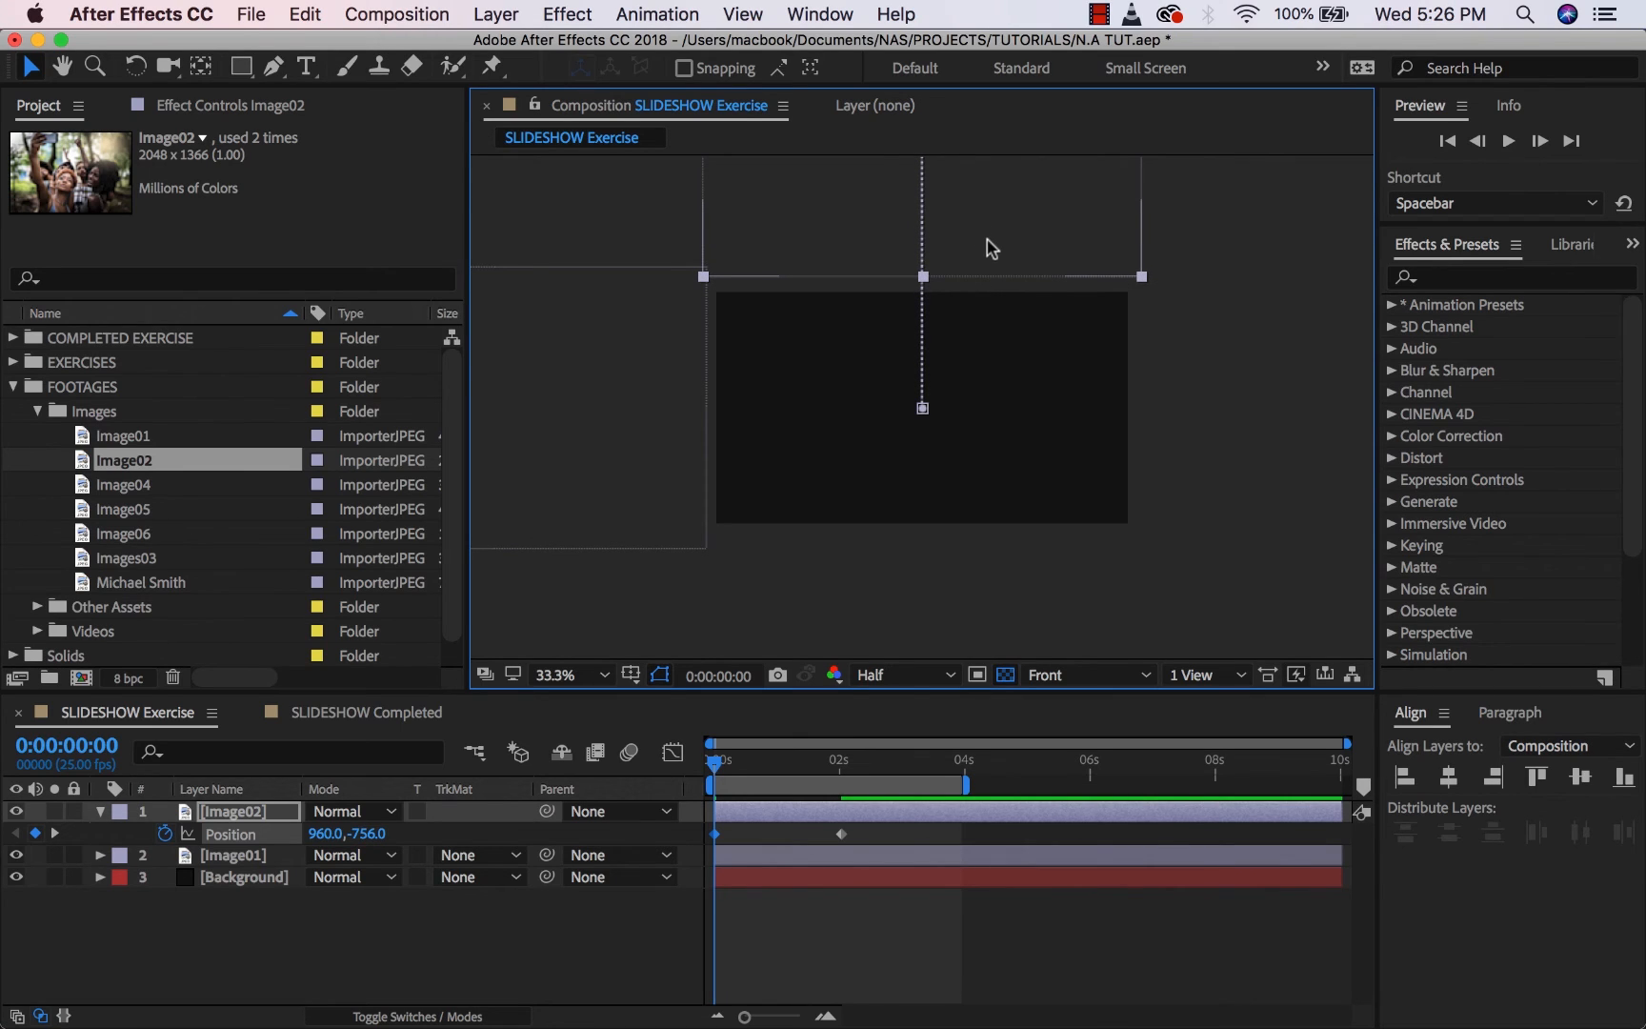
Easy-ease both Image02 Position keyframes and stretch the last keyframe's speed handle toward the start of the graph.
{"action": "left_click_drag", "start_coordinate": [867, 826], "coordinate": [682, 855]}
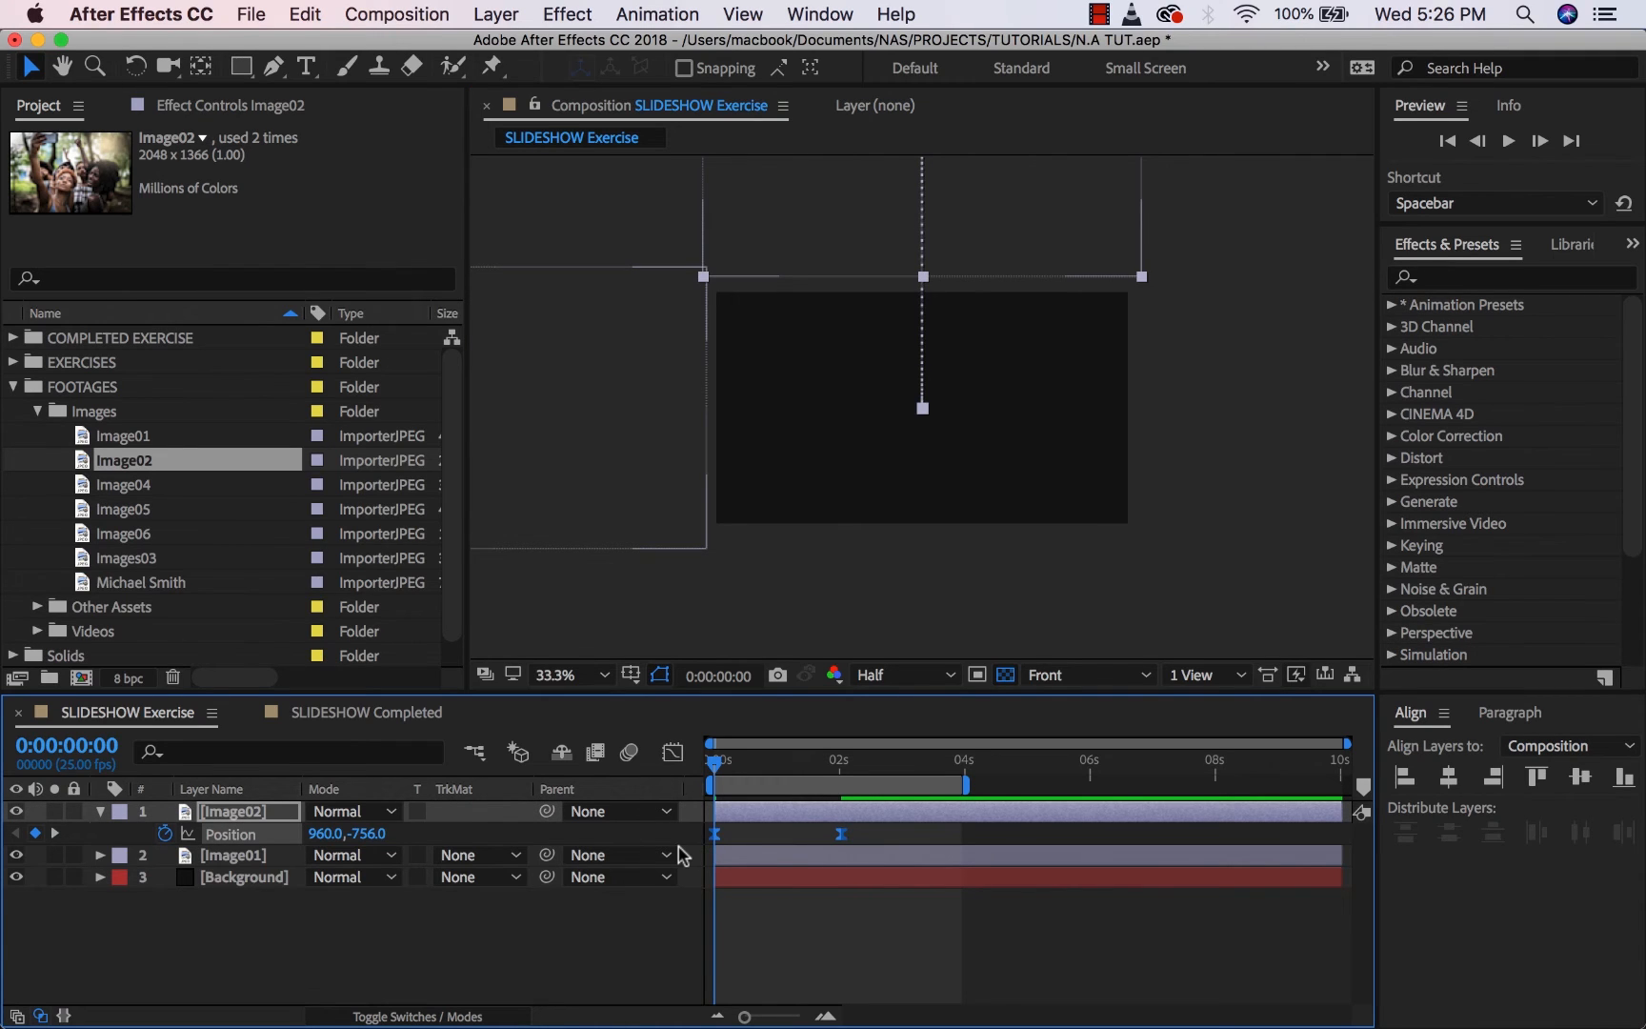
{"action": "key", "text": "shift+F3"}
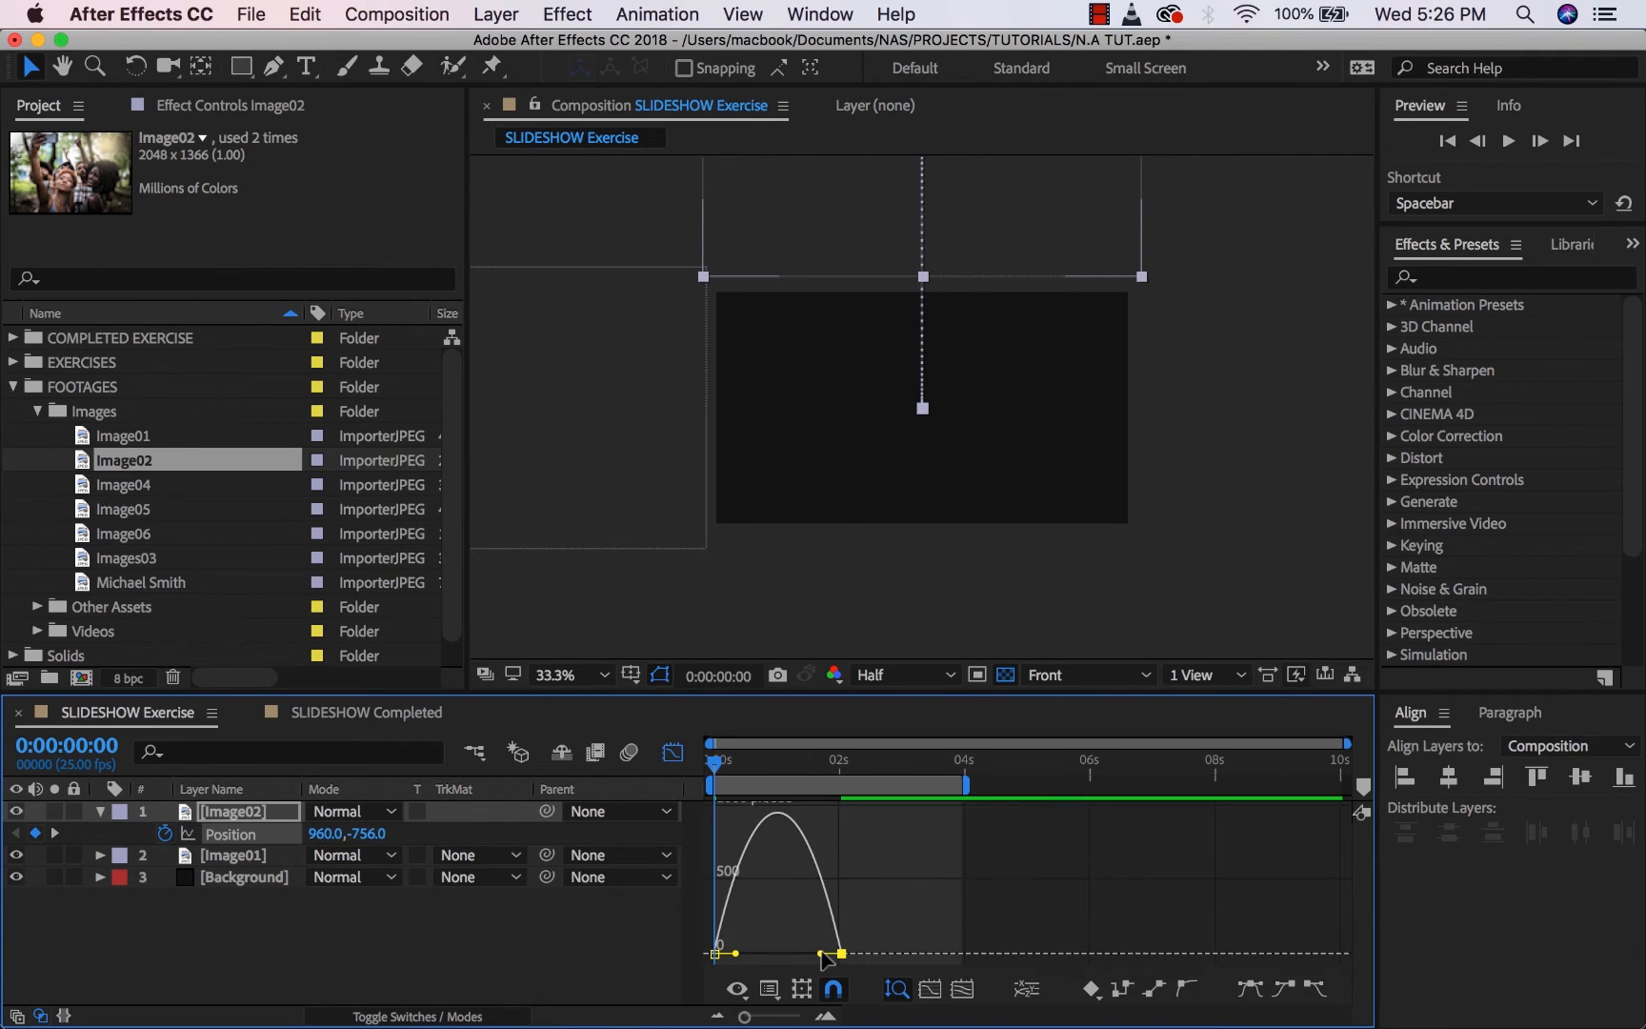
{"action": "left_click_drag", "start_coordinate": [824, 955], "coordinate": [716, 953]}
{"action": "left_click", "coordinate": [673, 751]}
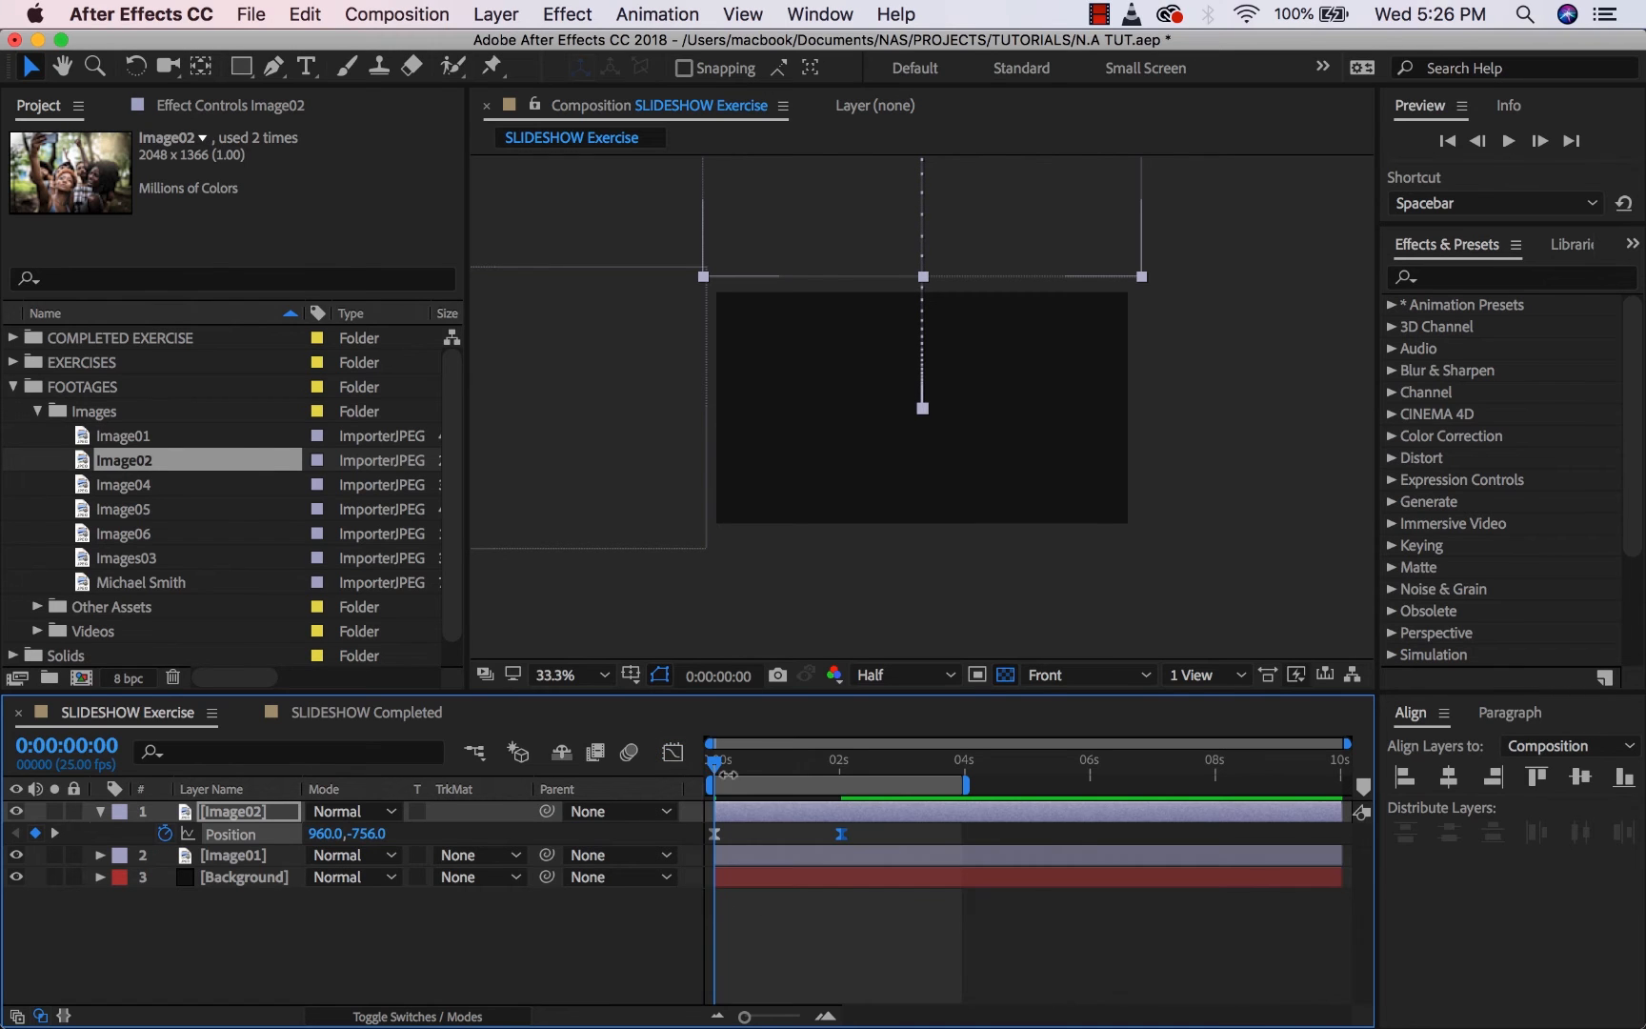
Play back Image02's slide-in from the start and reveal the keyframes of both image layers.
{"action": "mouse_move", "coordinate": [726, 773]}
{"action": "left_mouse_down"}
{"action": "mouse_move", "coordinate": [748, 768]}
{"action": "mouse_move", "coordinate": [700, 766]}
{"action": "left_mouse_up"}
{"action": "key", "text": "space"}
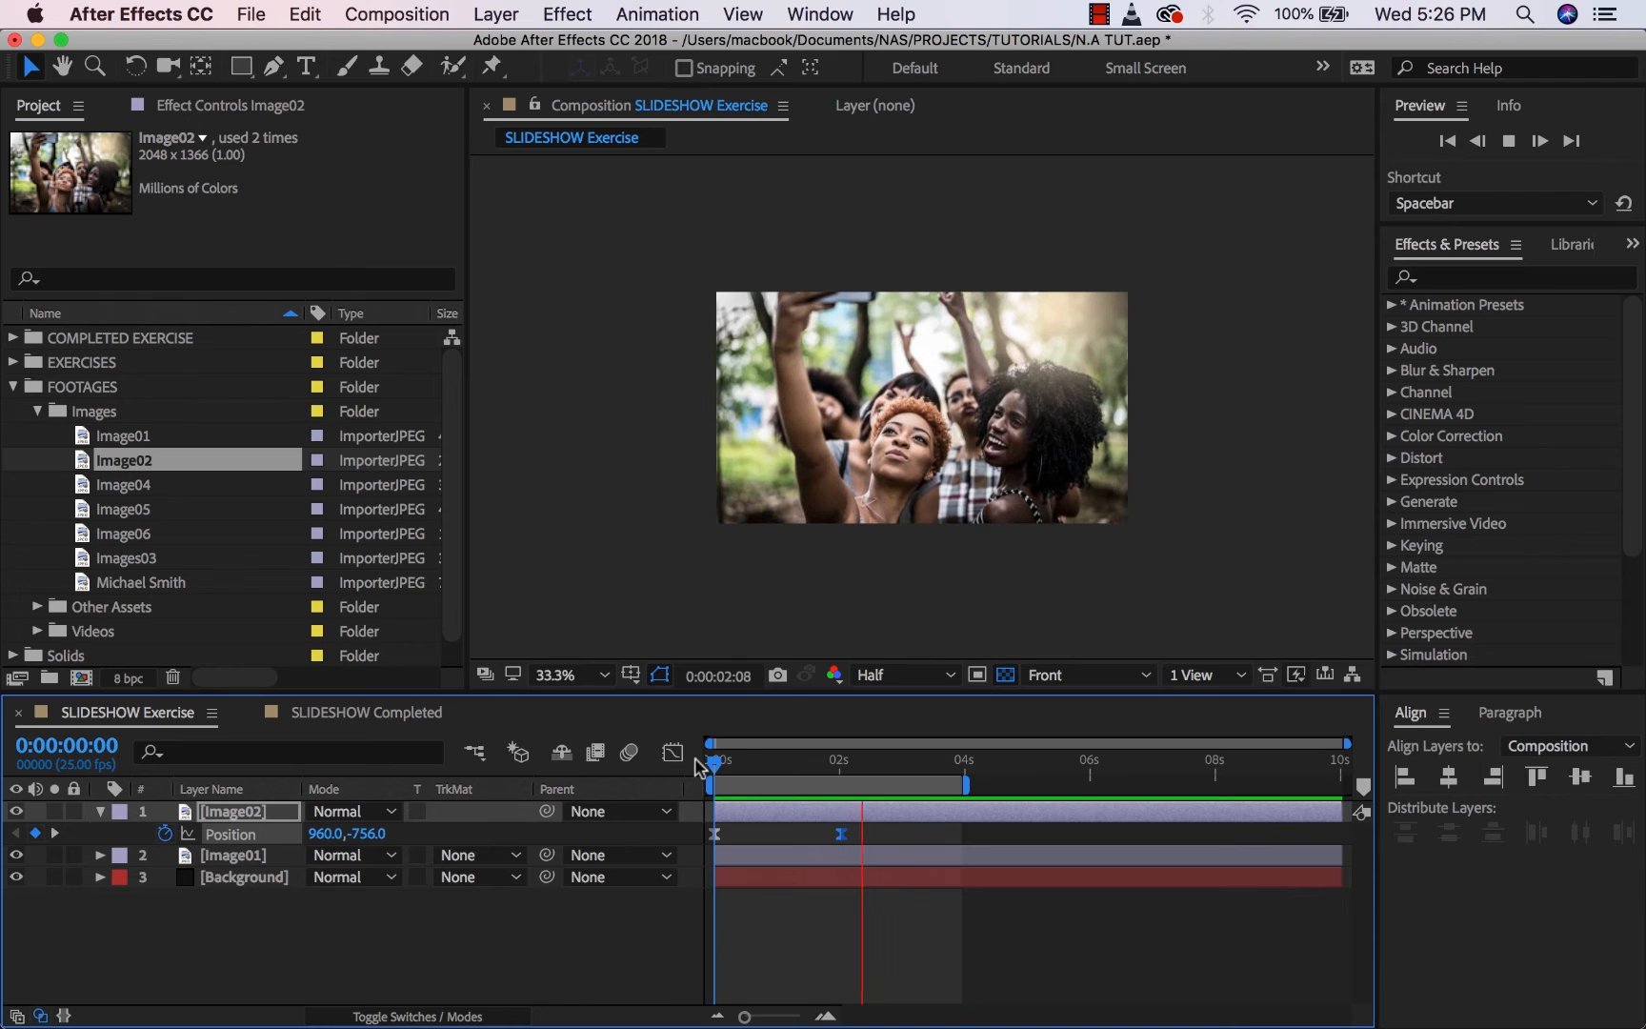
{"action": "left_click_drag", "start_coordinate": [762, 765], "coordinate": [838, 772]}
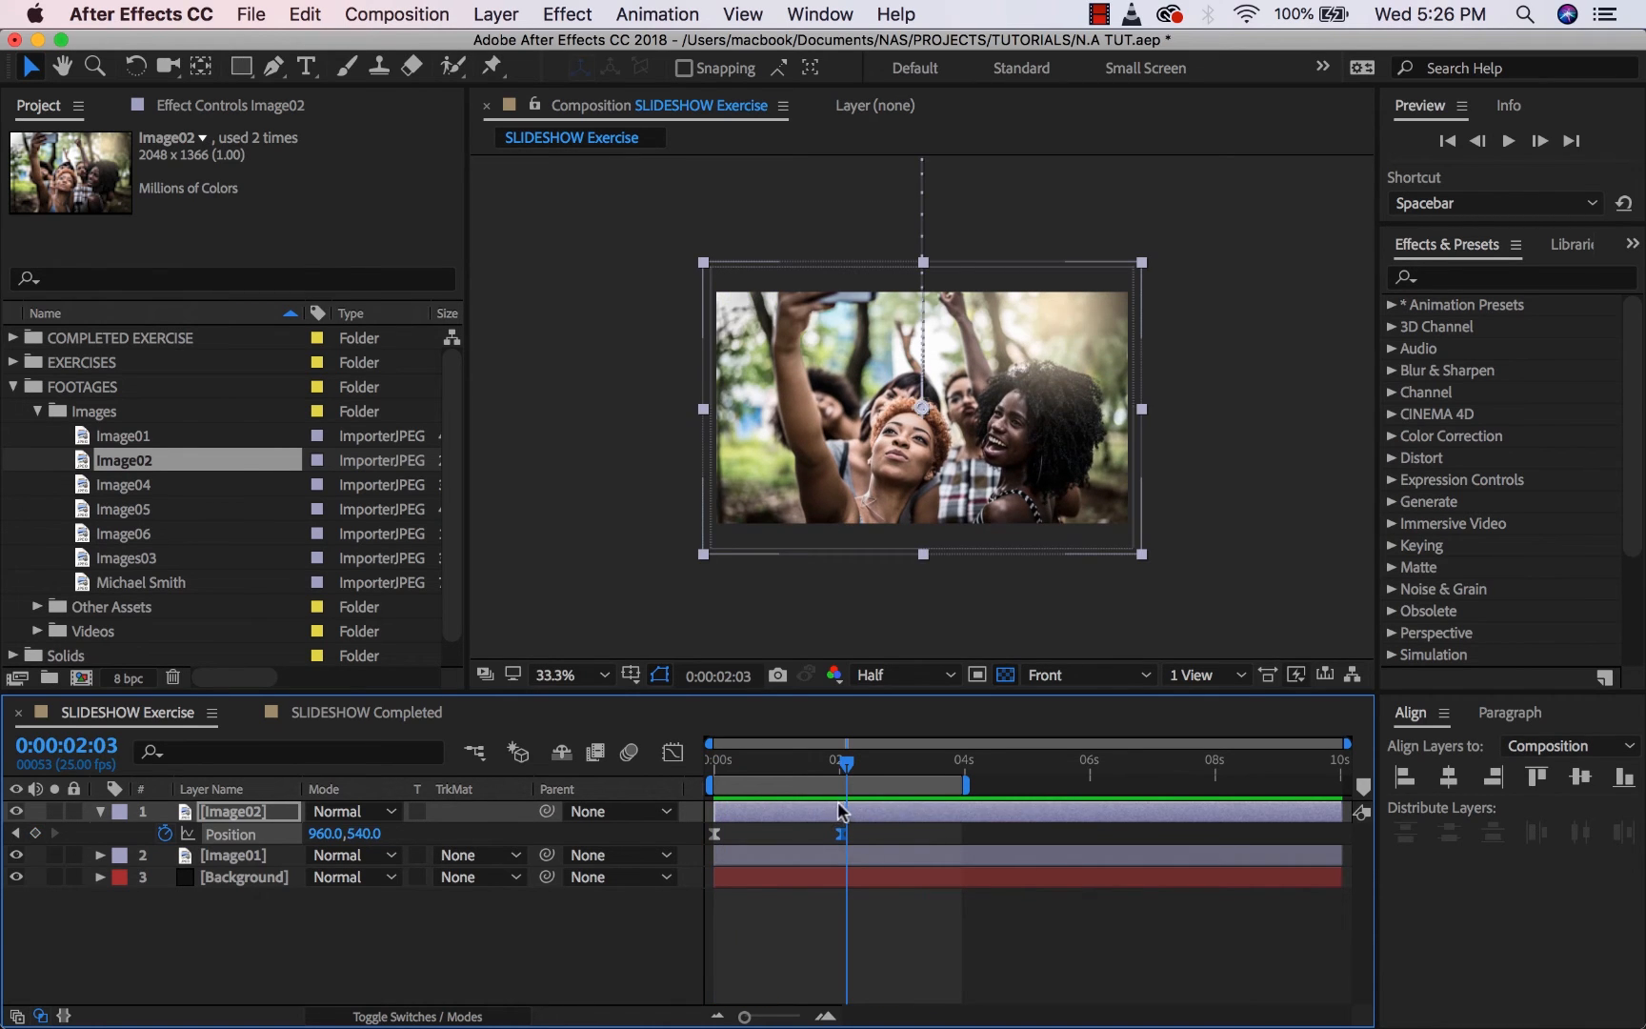
{"action": "left_click", "coordinate": [781, 855], "text": "shift"}
{"action": "key", "text": "u"}
{"action": "key", "text": "u"}
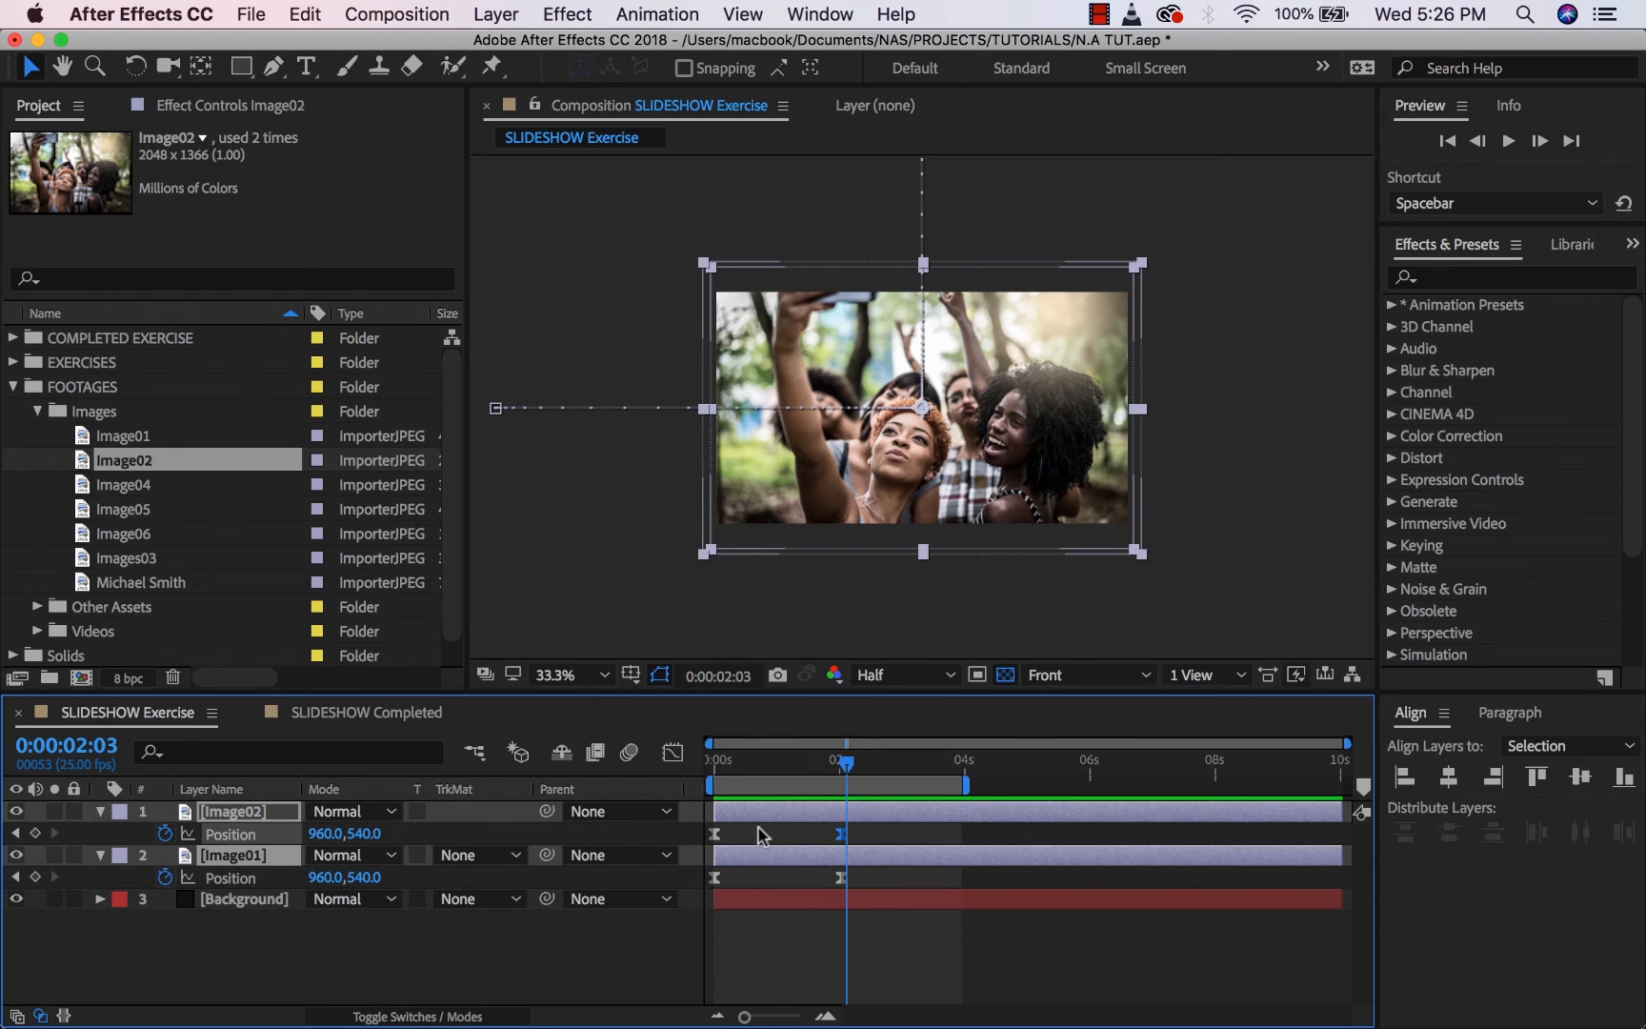
{"action": "left_click", "coordinate": [417, 952]}
{"action": "left_click", "coordinate": [238, 811]}
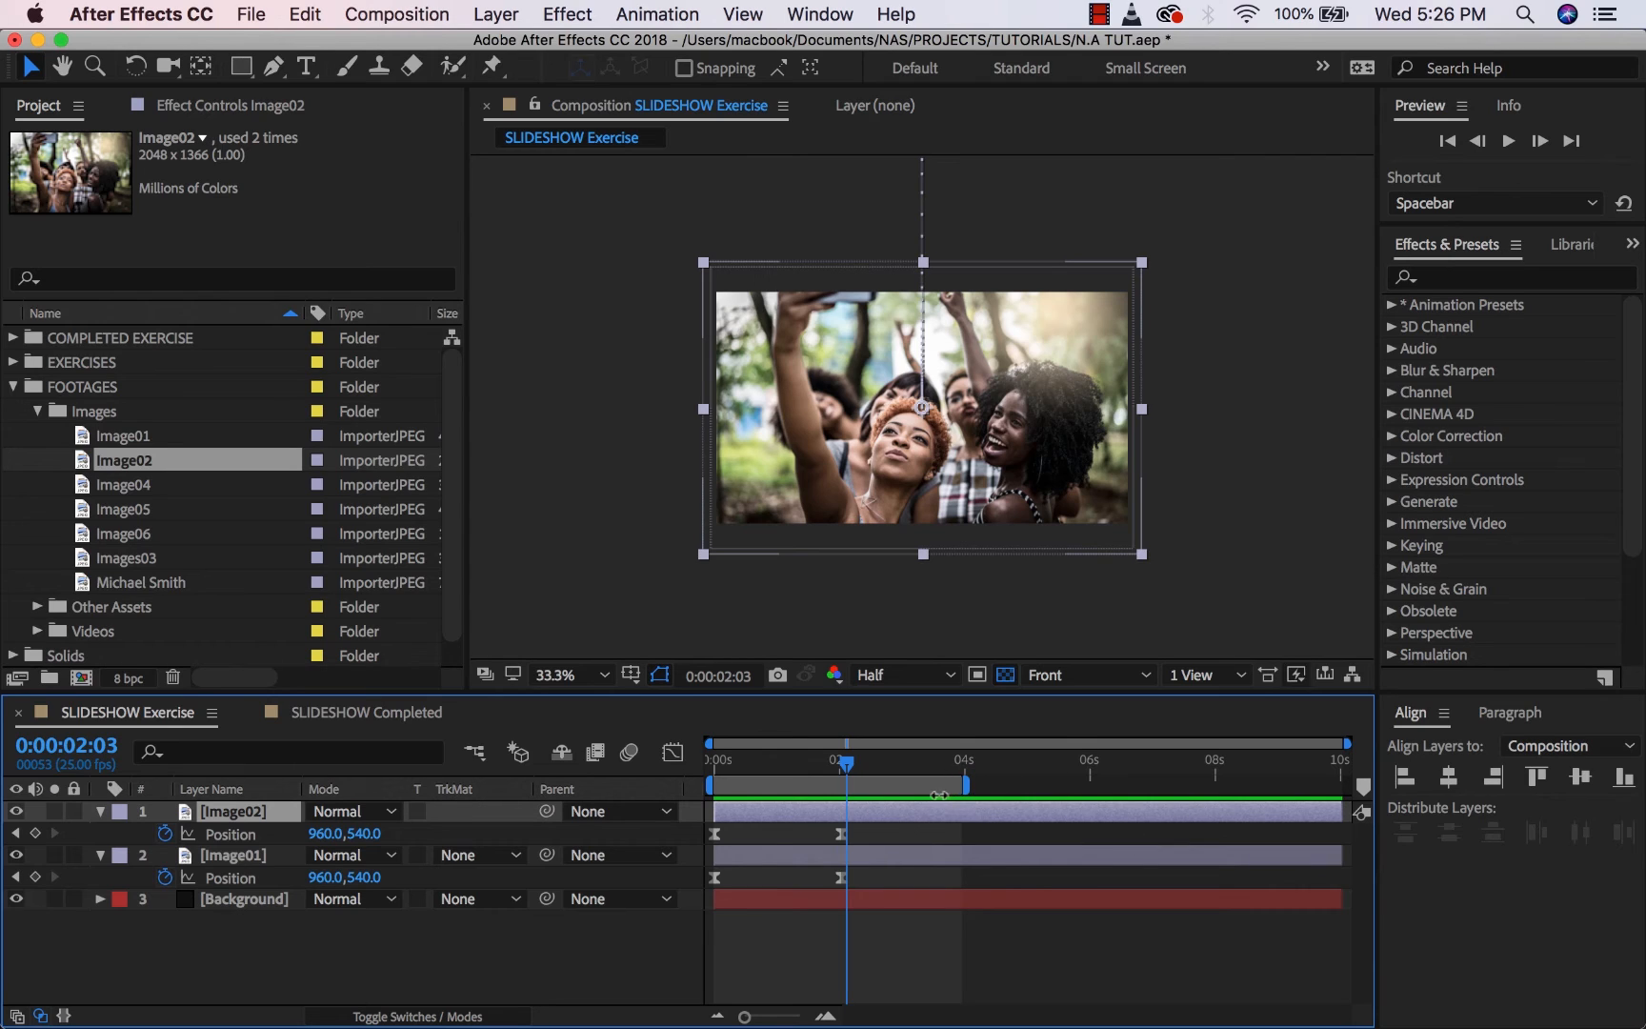
Extend the work area to almost 9 seconds and shift the Image02 layer to start at 0:00:03:00.
{"action": "left_click_drag", "start_coordinate": [969, 784], "coordinate": [1267, 787]}
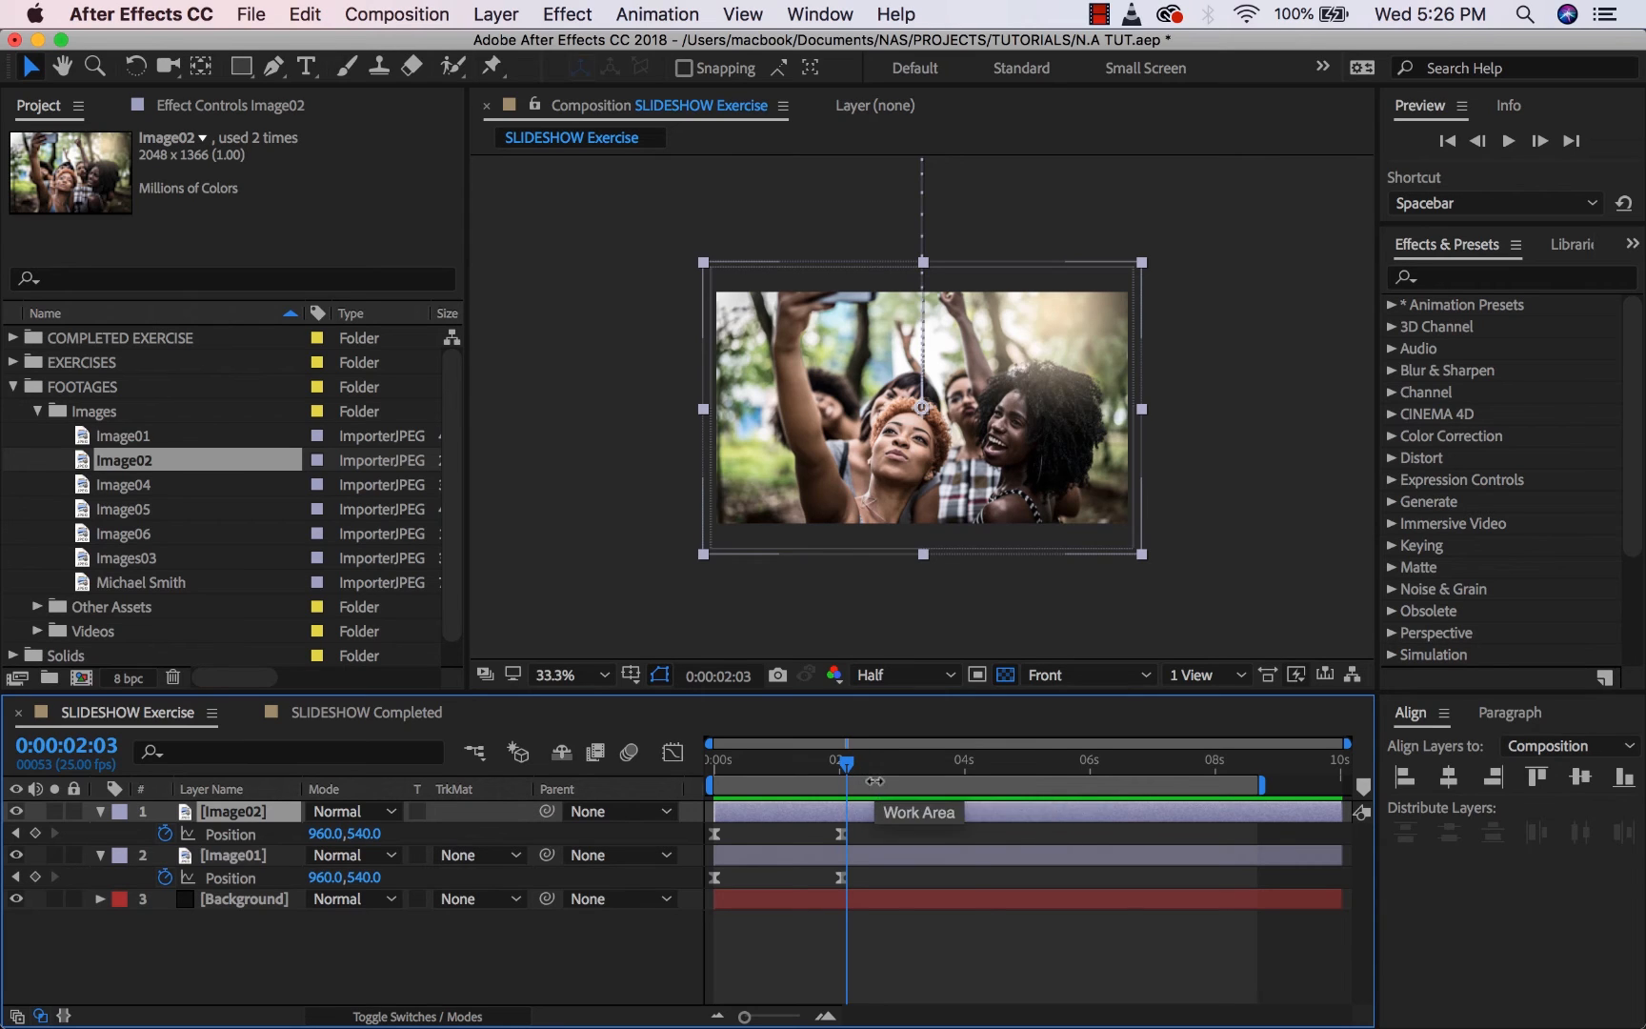
{"action": "left_click", "coordinate": [825, 1017]}
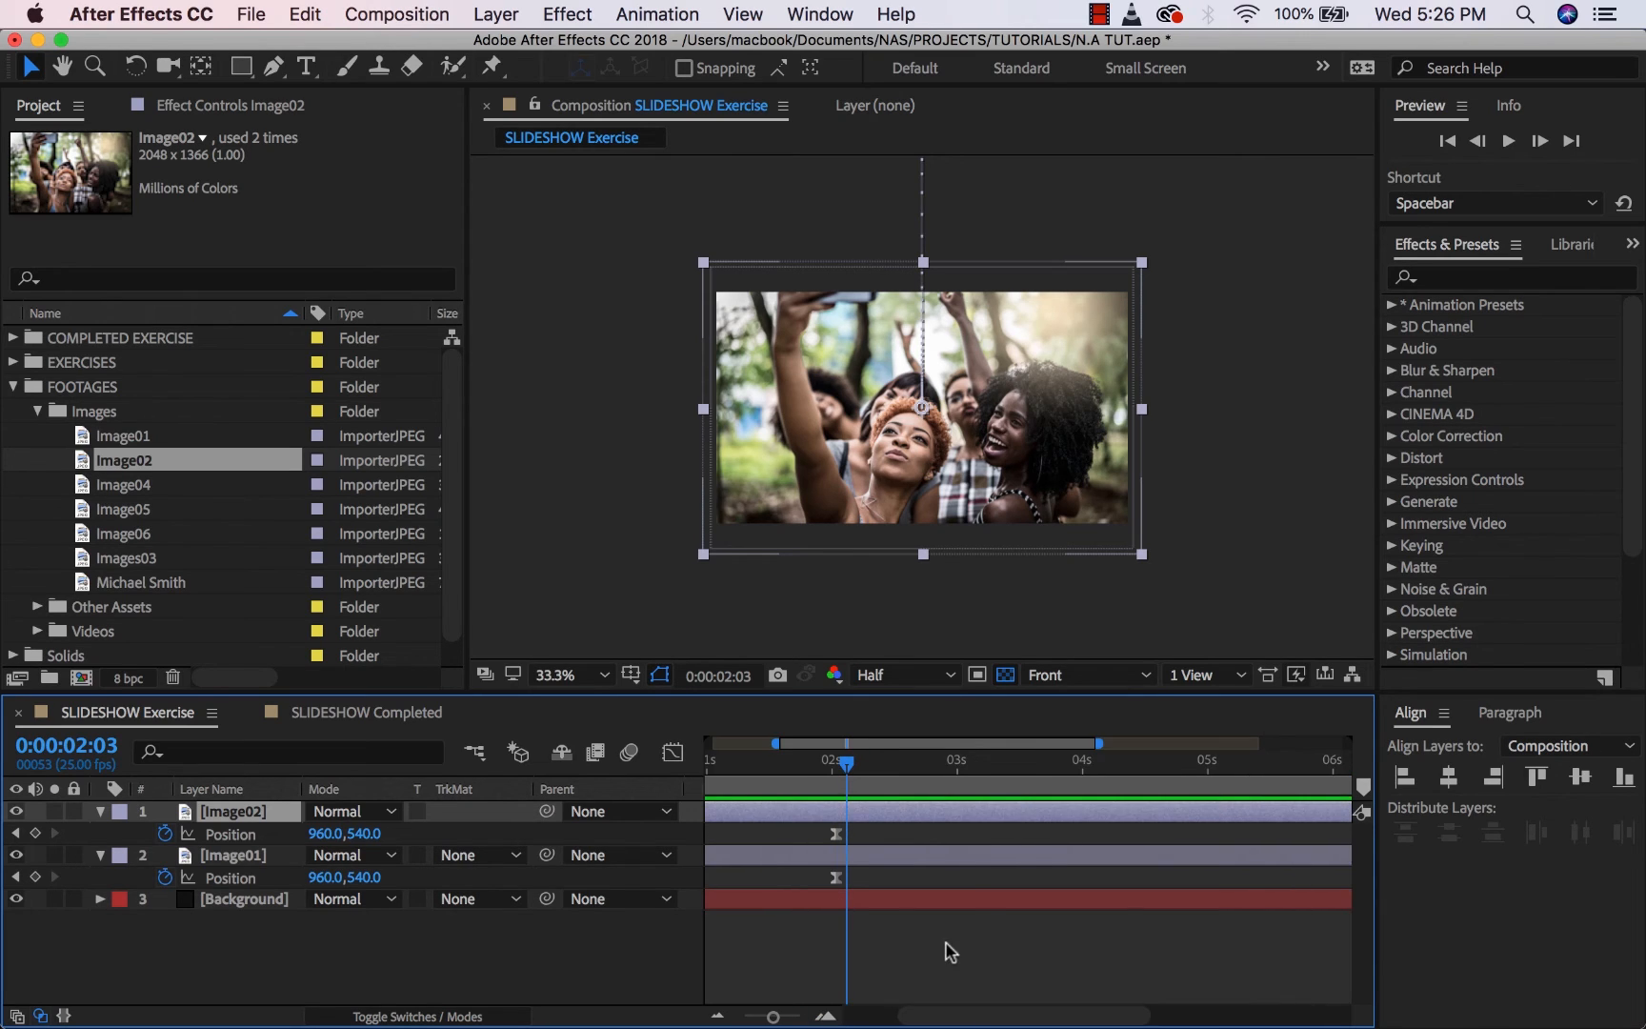
{"action": "left_click_drag", "start_coordinate": [955, 1014], "coordinate": [876, 1000]}
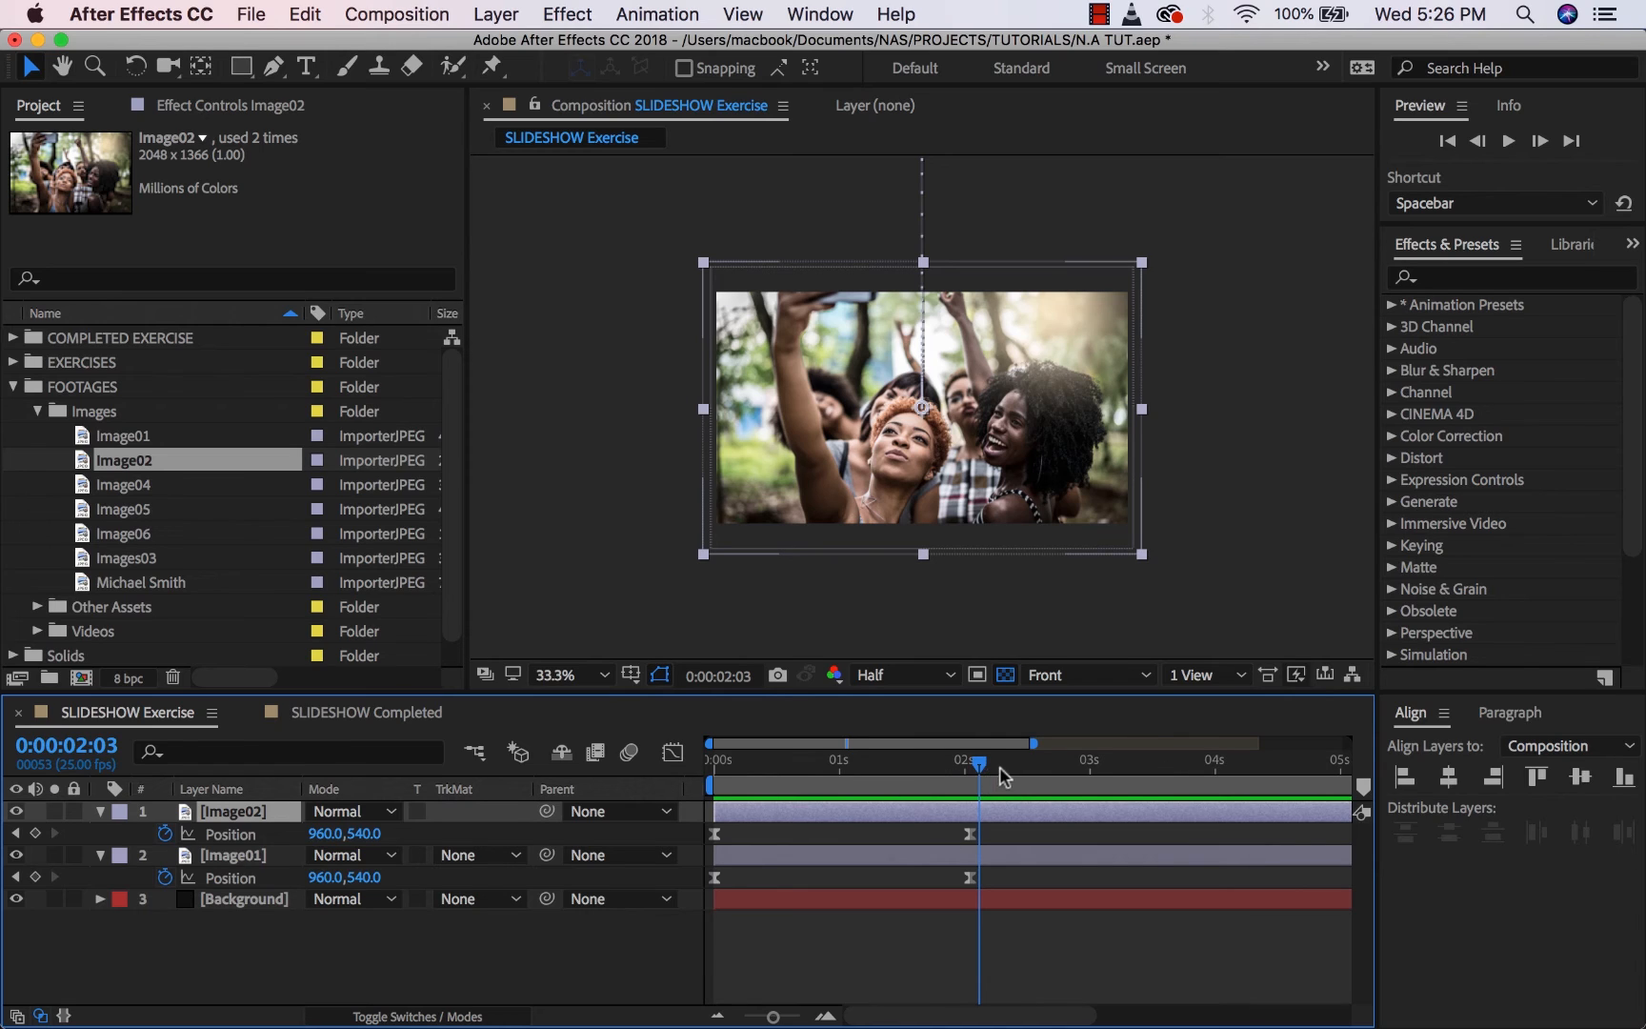
{"action": "left_click_drag", "start_coordinate": [978, 767], "coordinate": [1093, 767]}
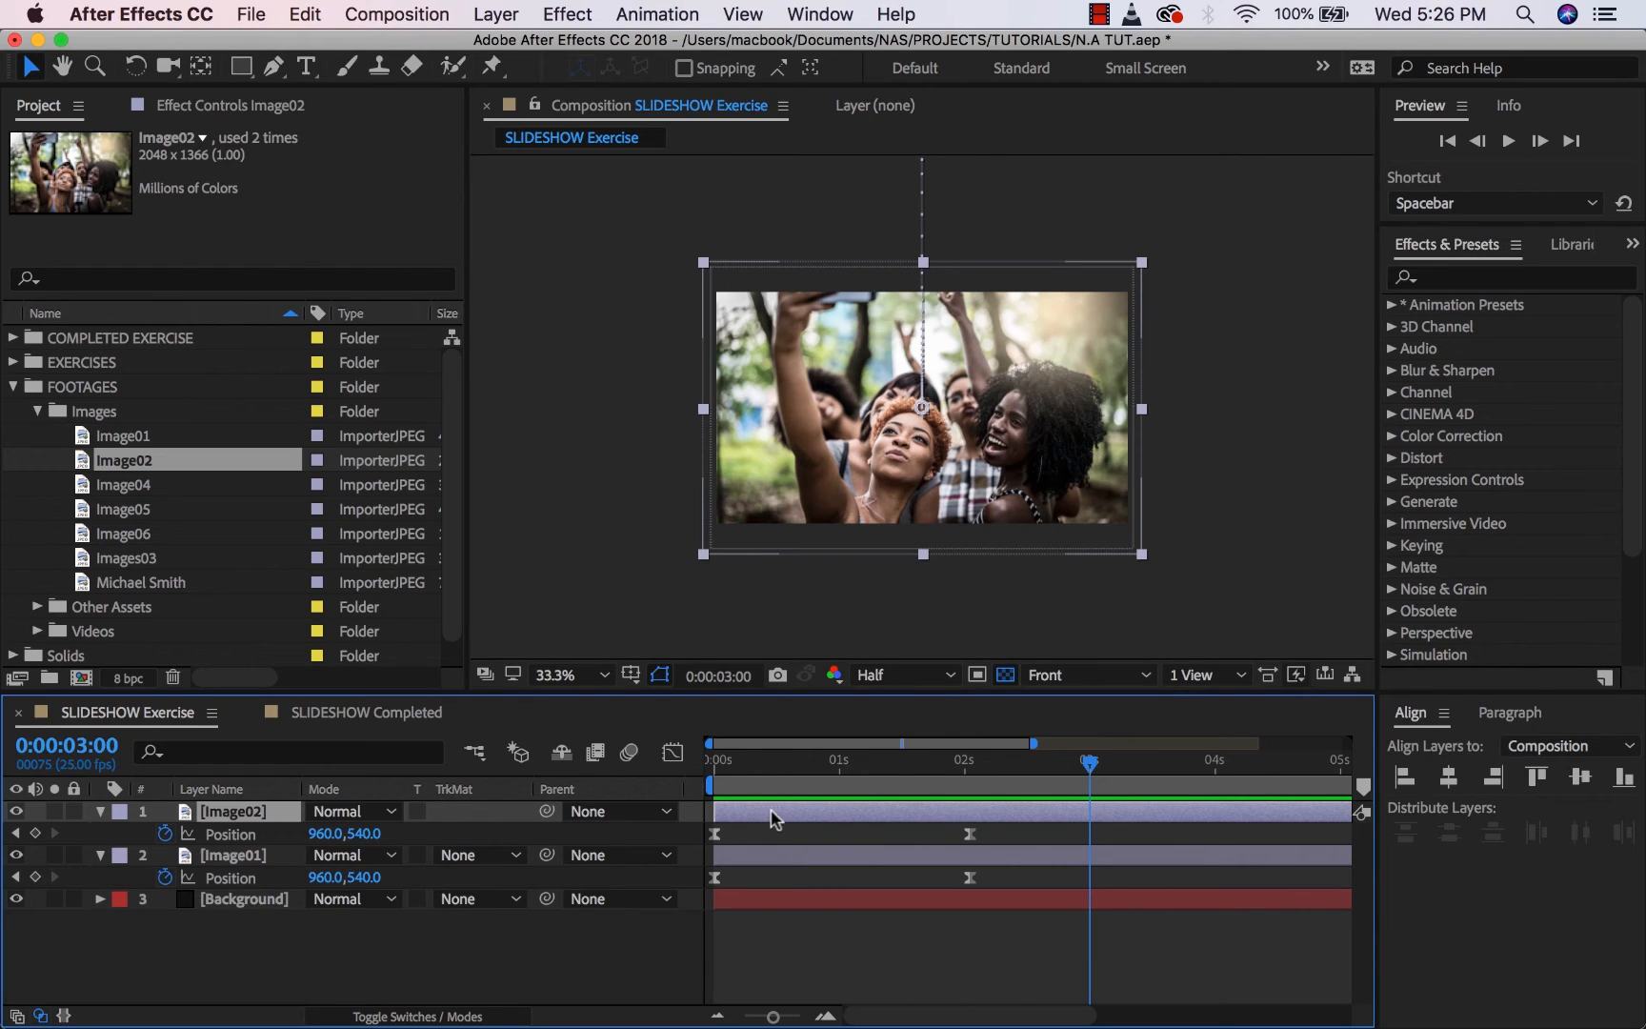
{"action": "left_click_drag", "start_coordinate": [771, 817], "coordinate": [1146, 824]}
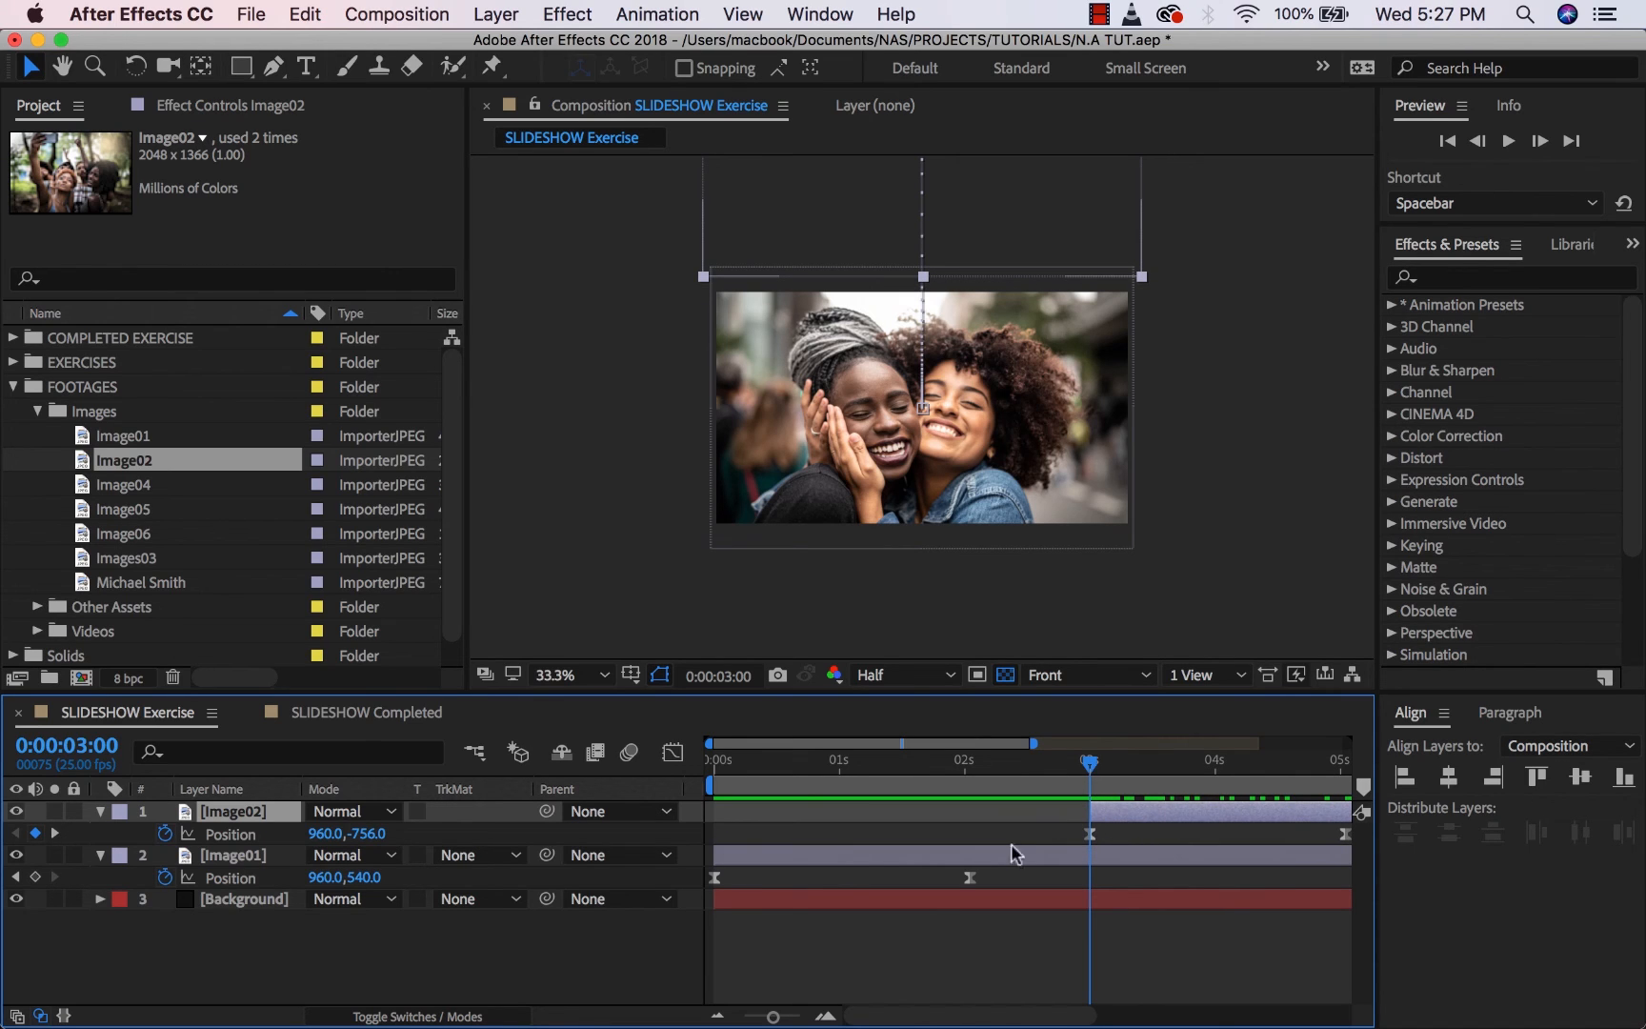
Play the two-image sequence from the start and enlarge the composition view with Fit up to 200%.
{"action": "key", "text": "minus"}
{"action": "left_click_drag", "start_coordinate": [817, 762], "coordinate": [672, 768]}
{"action": "key", "text": "space"}
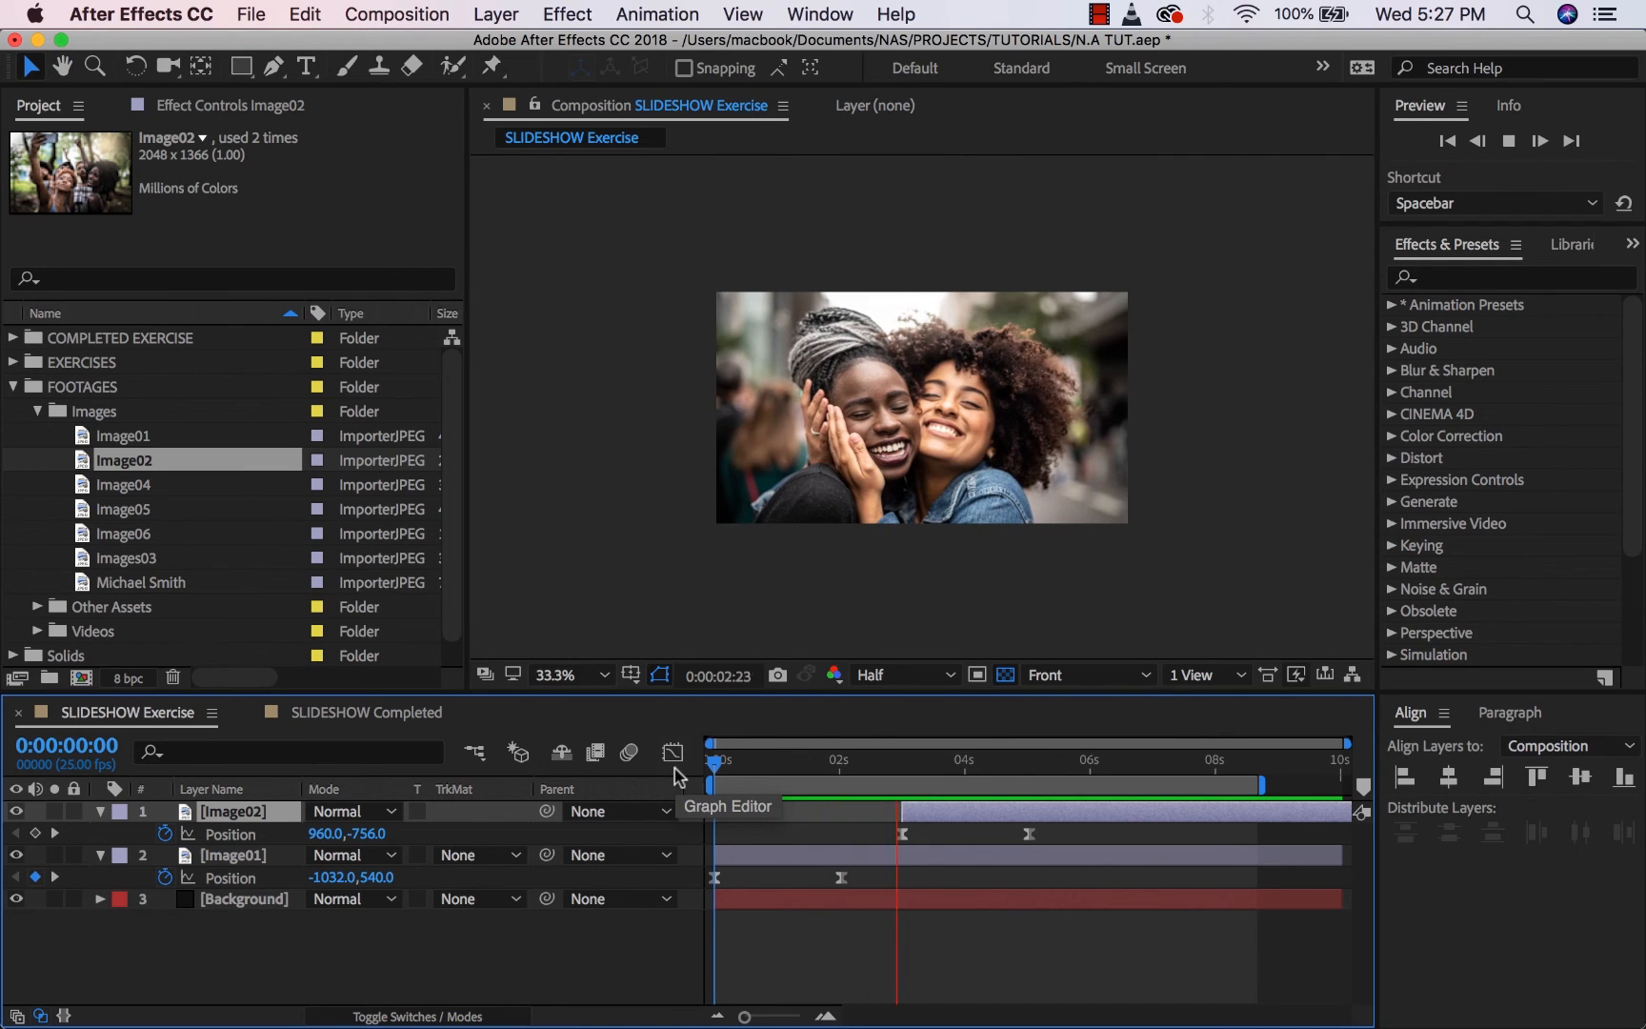
{"action": "left_click", "coordinate": [569, 676]}
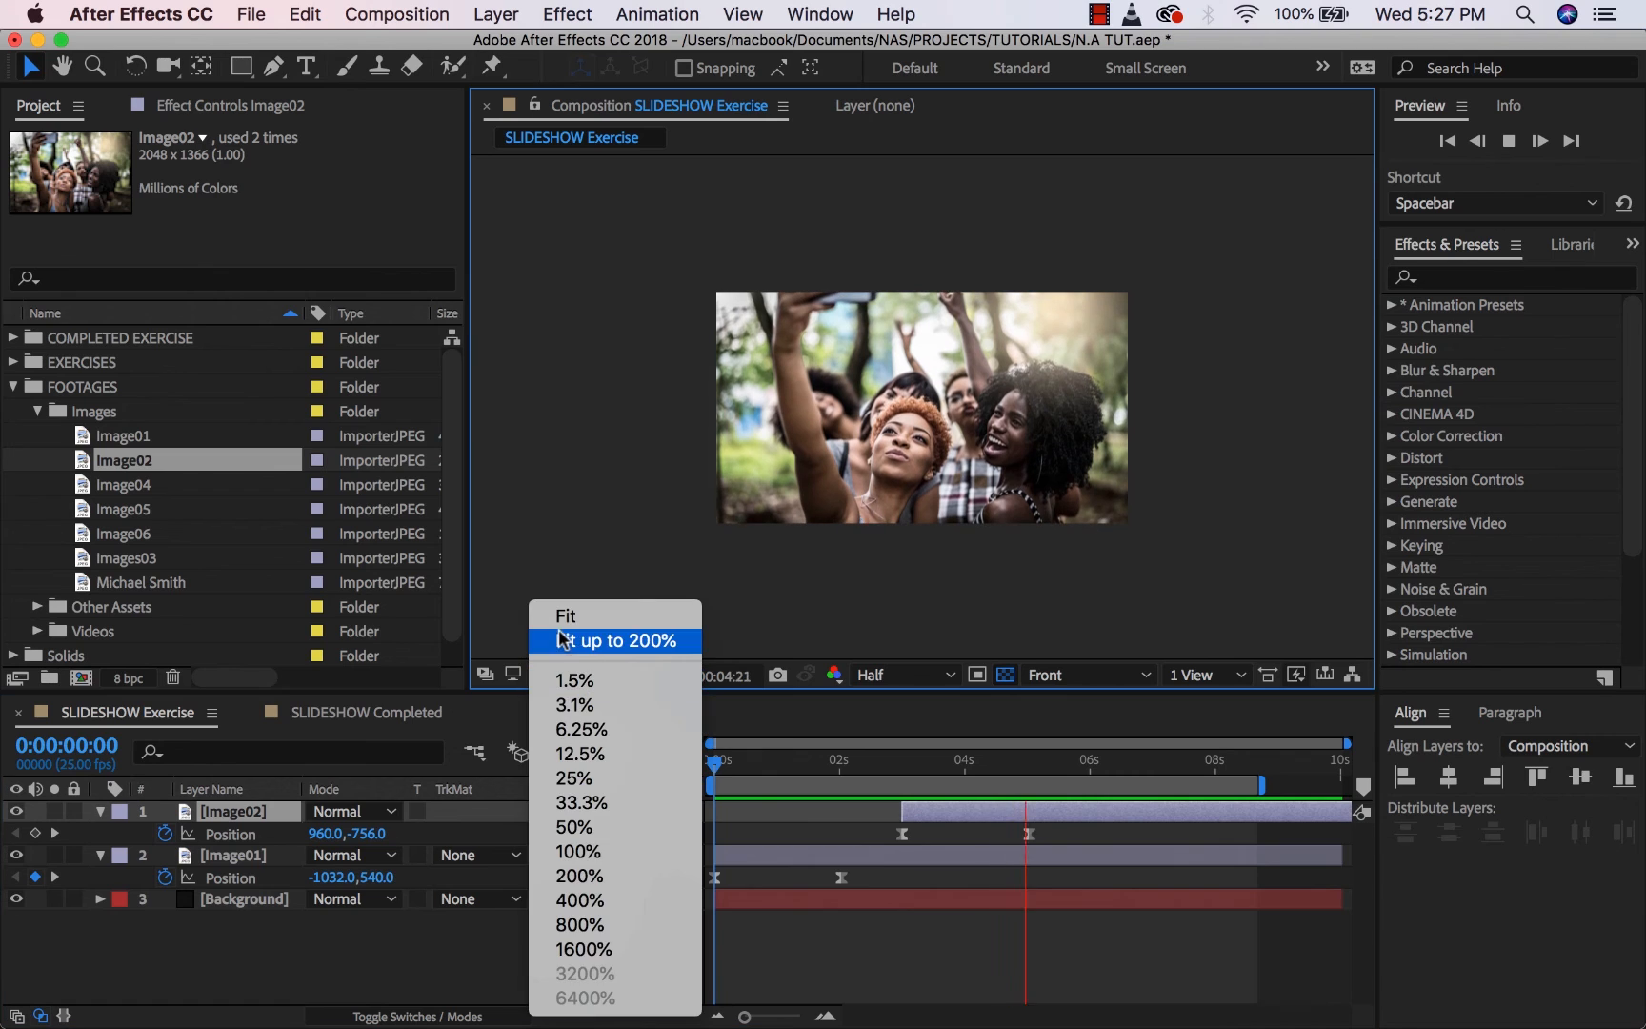
{"action": "left_click", "coordinate": [562, 638]}
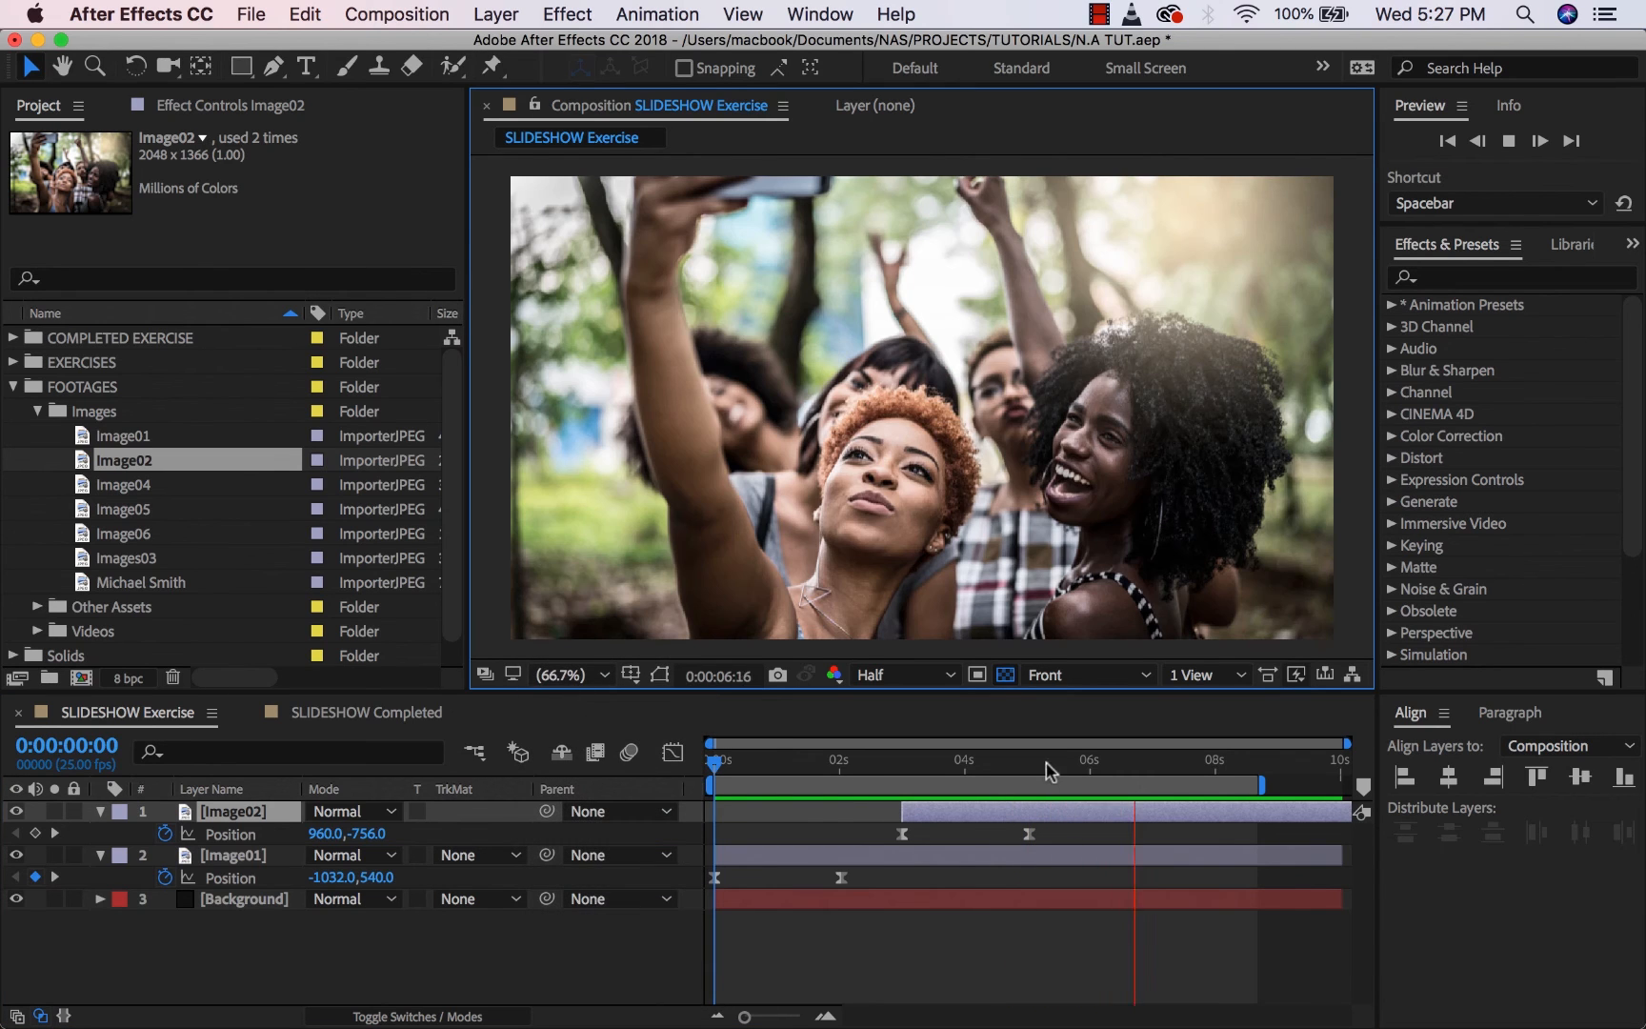
End the work area at 0:00:05:24 and play it back.
{"action": "left_click", "coordinate": [1084, 764]}
{"action": "key", "text": "n"}
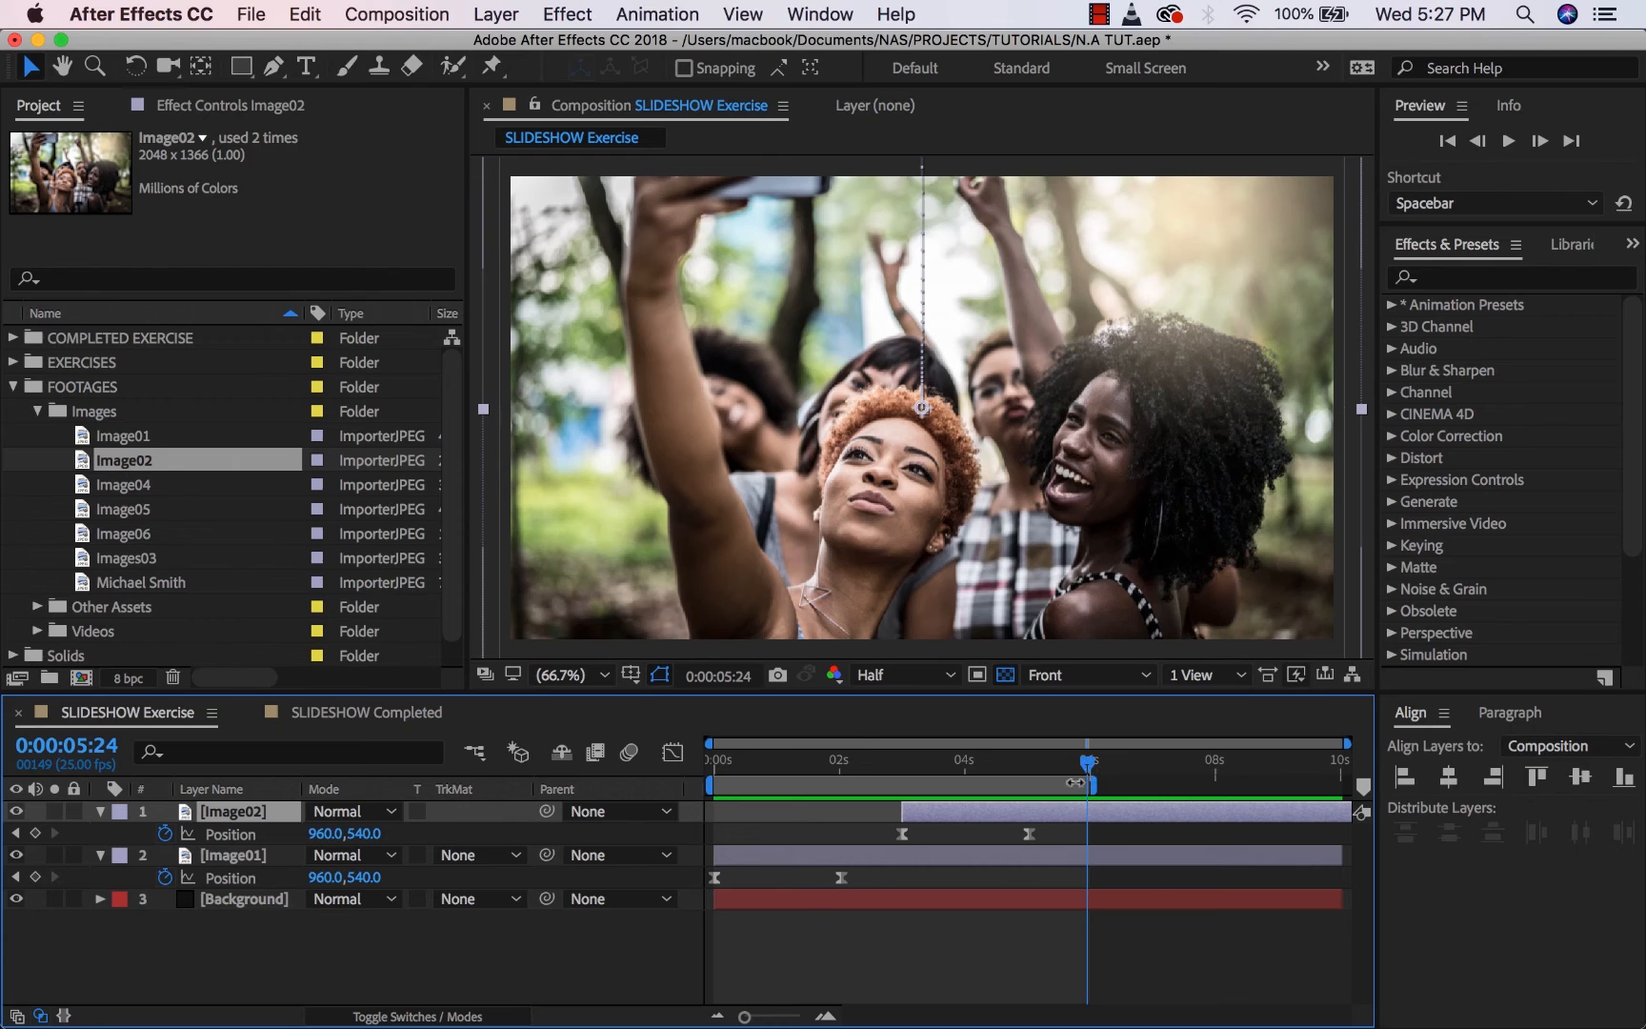
{"action": "key", "text": "space"}
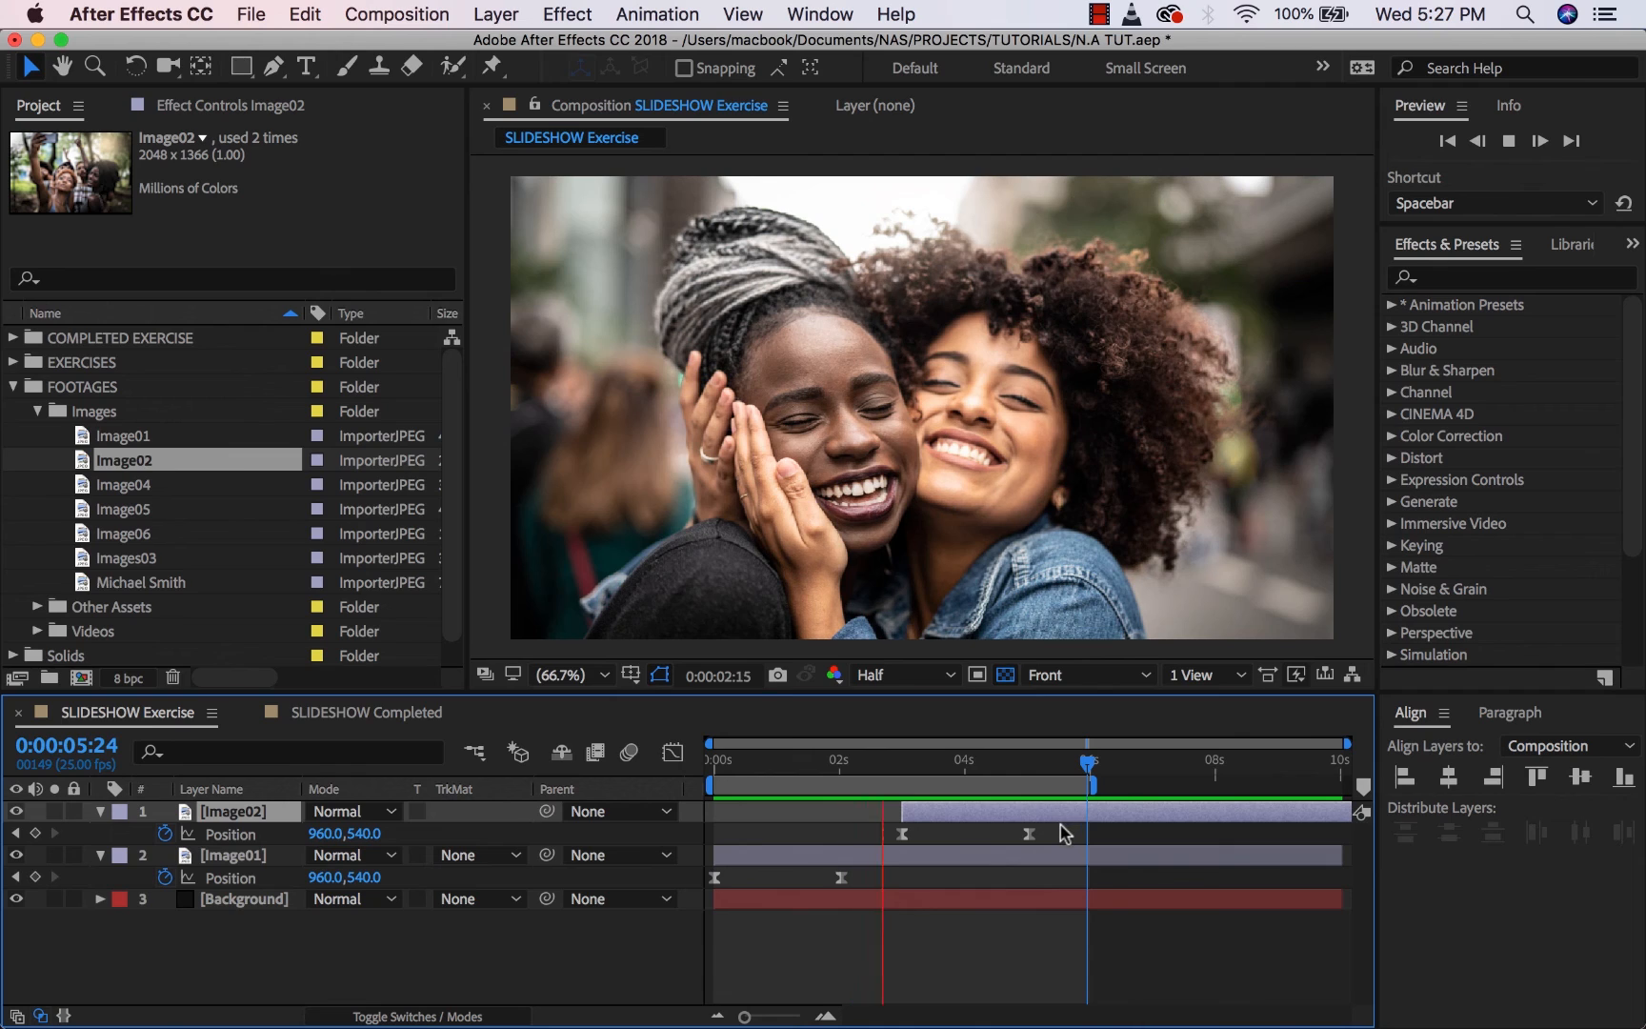
{"action": "key", "text": "space"}
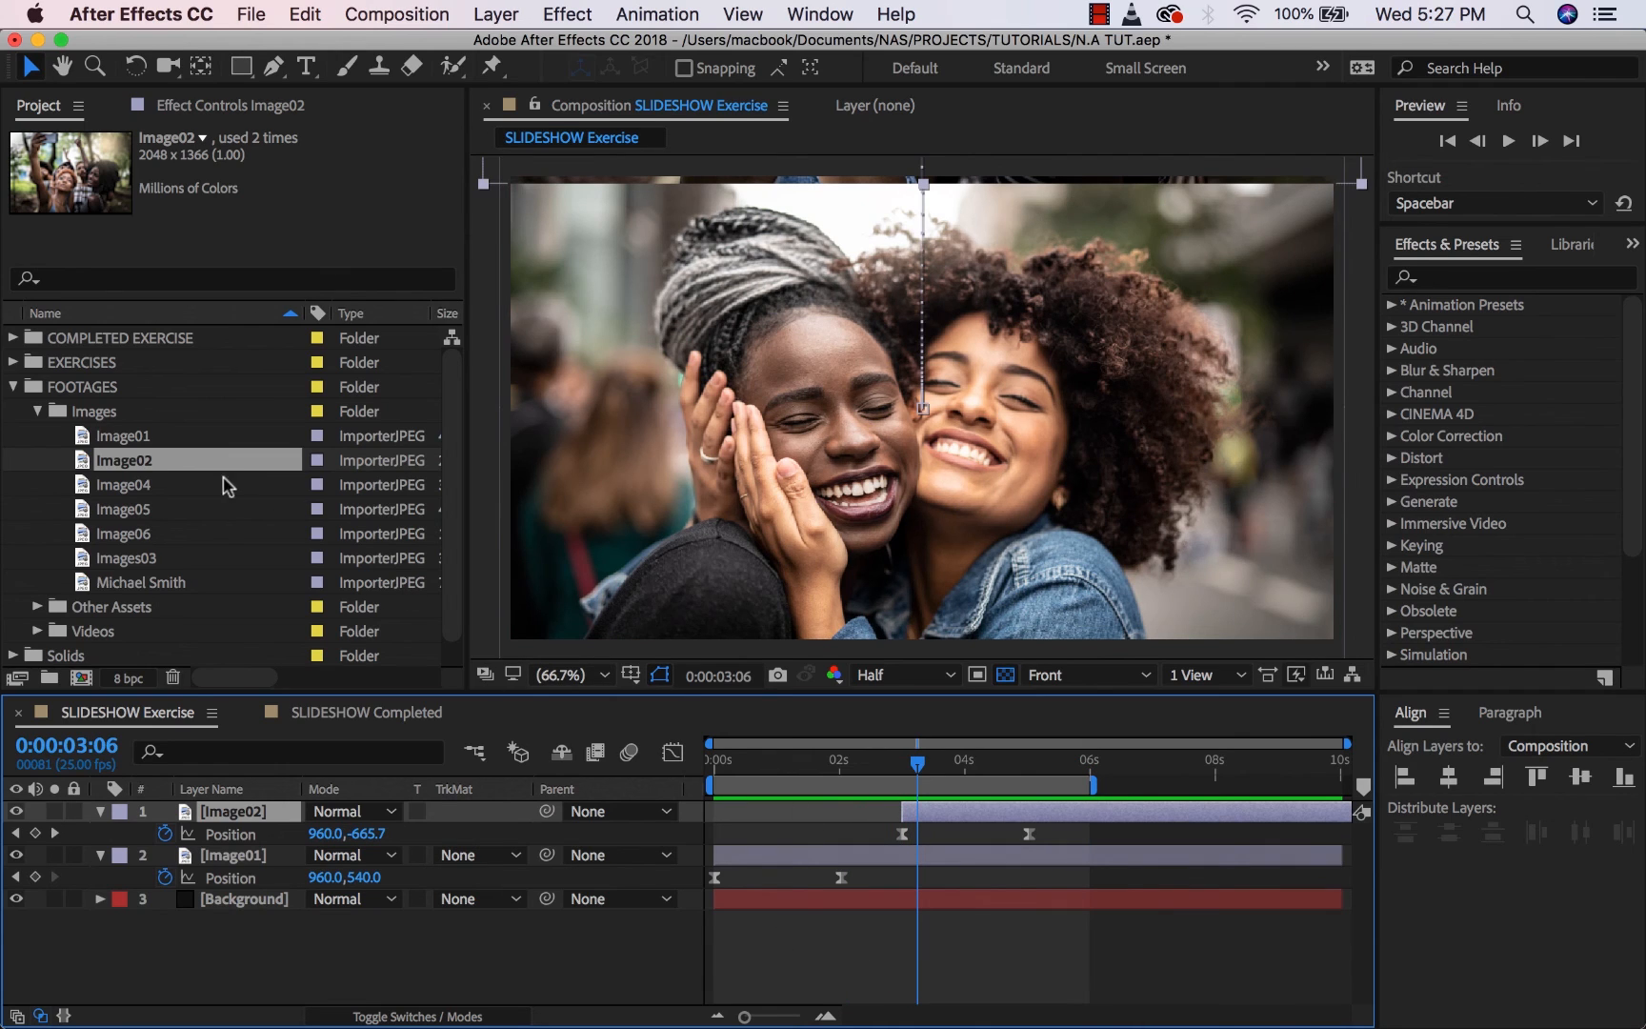
Add Images03 as the top layer and set a Position keyframe for it at 0:00:02:00.
{"action": "left_click_drag", "start_coordinate": [128, 562], "coordinate": [175, 800]}
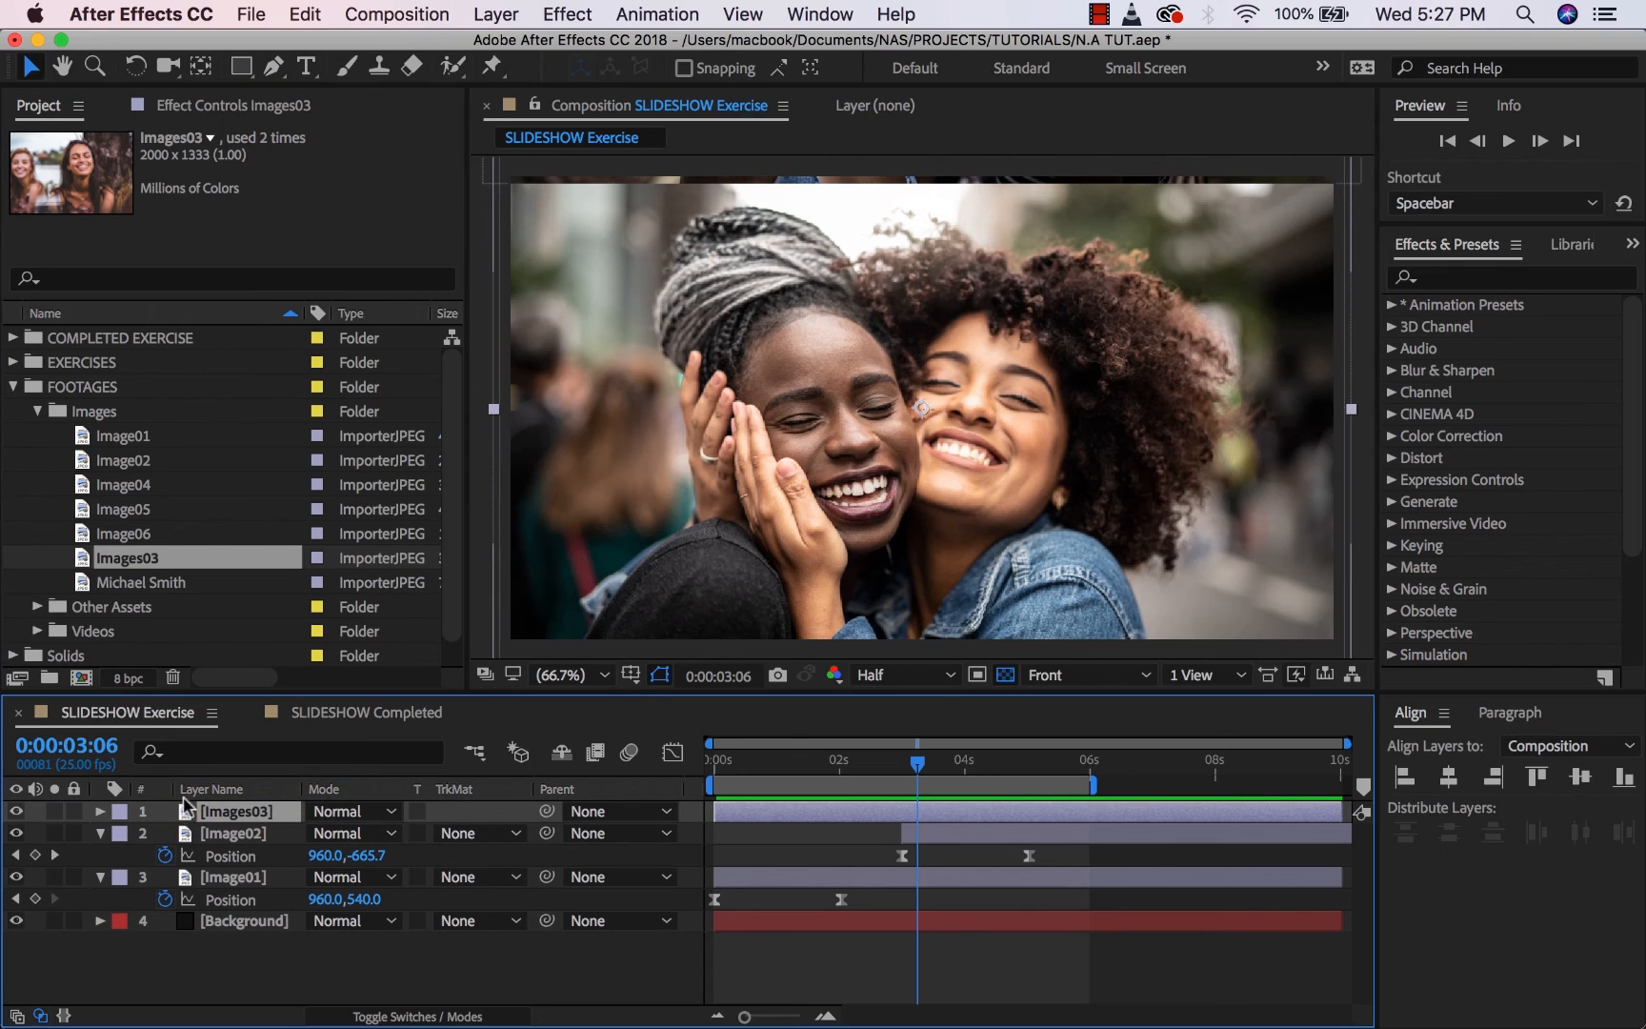
{"action": "left_click_drag", "start_coordinate": [882, 765], "coordinate": [839, 762]}
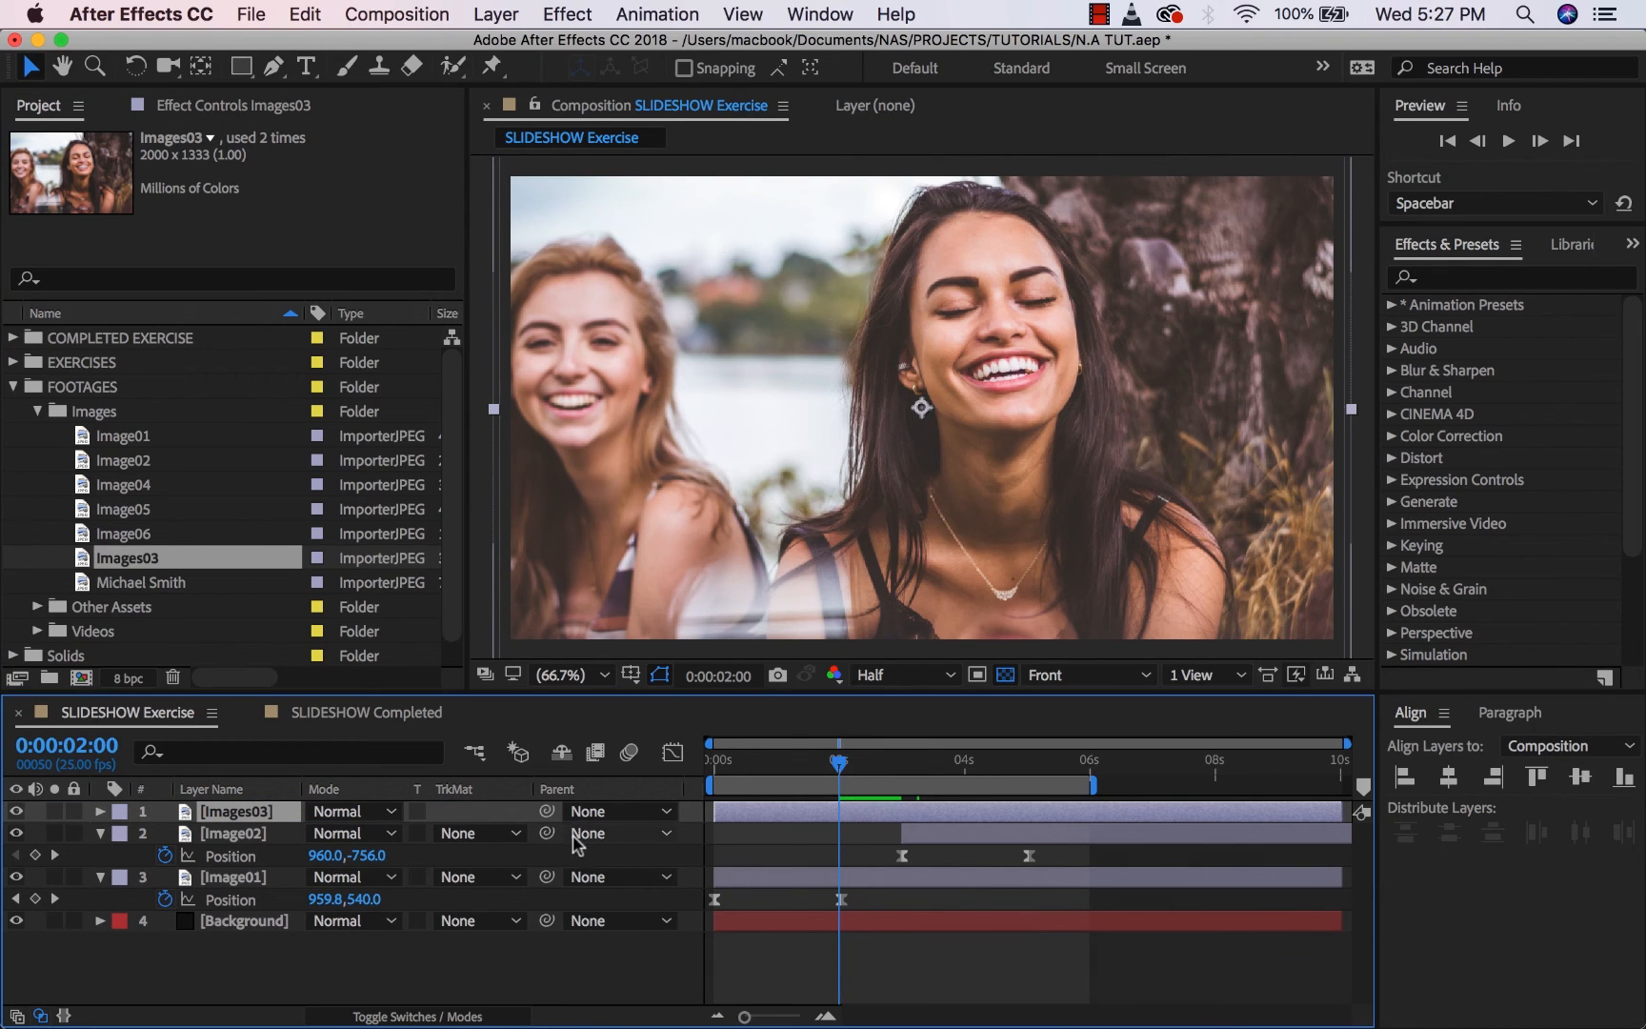
{"action": "key", "text": "alt+shift+p"}
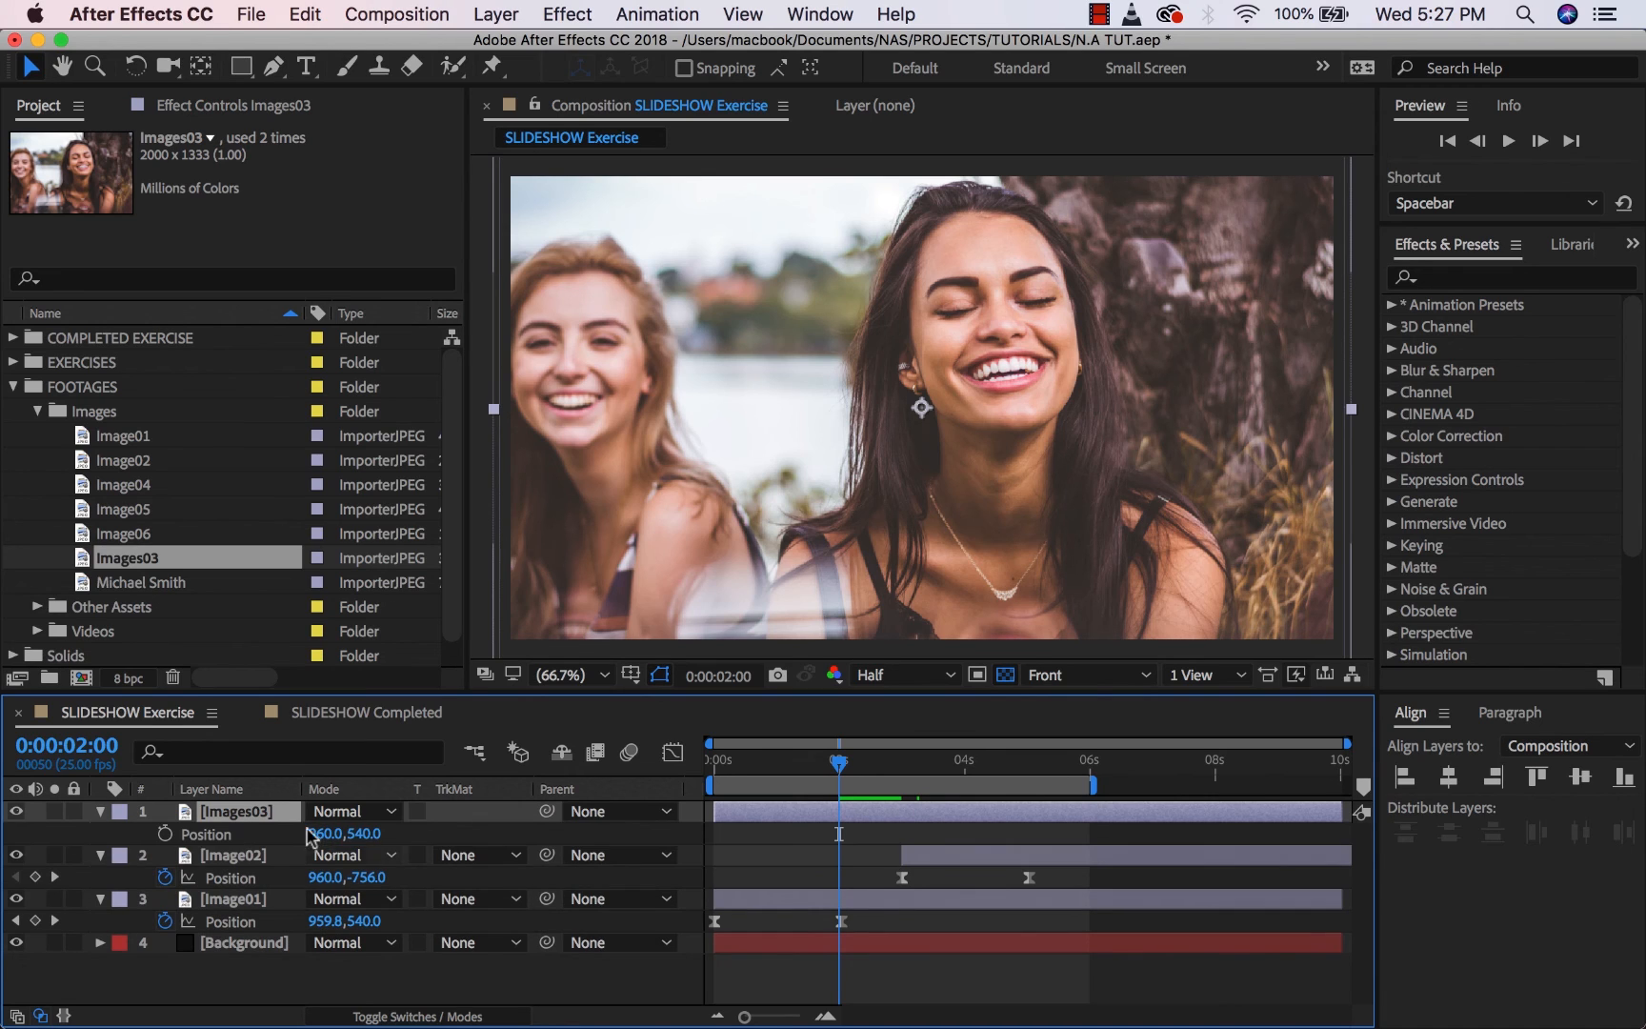
{"action": "left_click", "coordinate": [158, 835]}
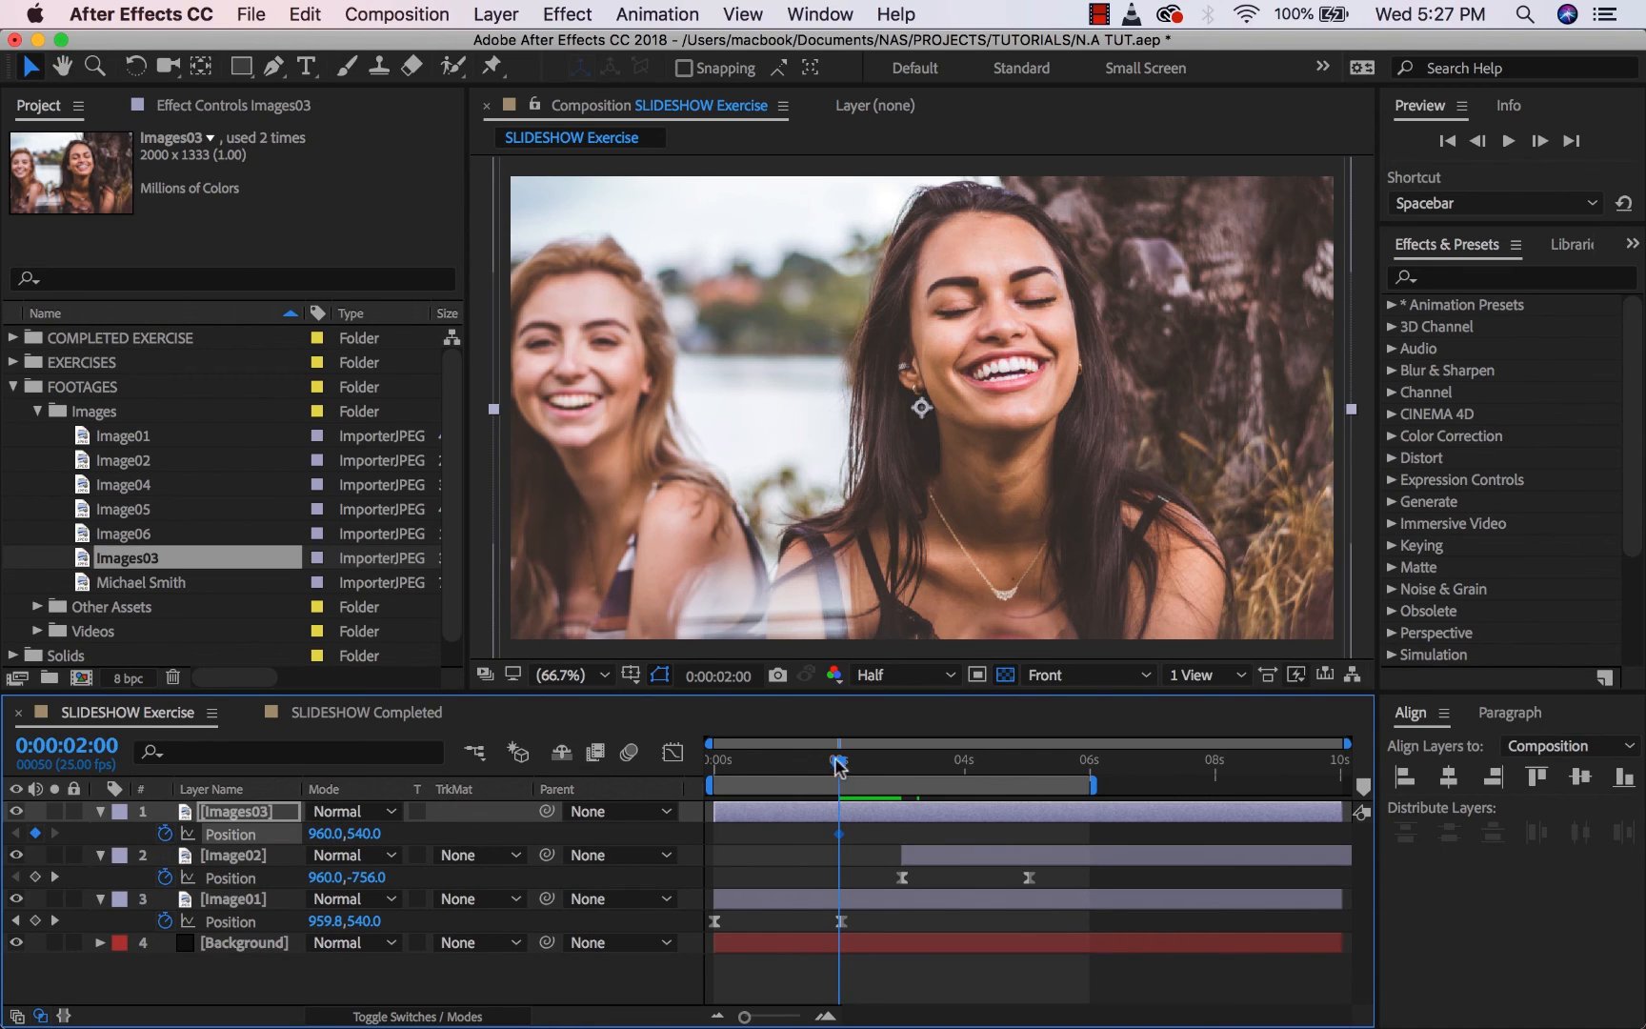
At the start of the composition, move Images03 horizontally out of the frame to Position 2958, 540.
{"action": "left_click_drag", "start_coordinate": [838, 762], "coordinate": [591, 771]}
{"action": "key", "text": "comma"}
{"action": "key", "text": "comma"}
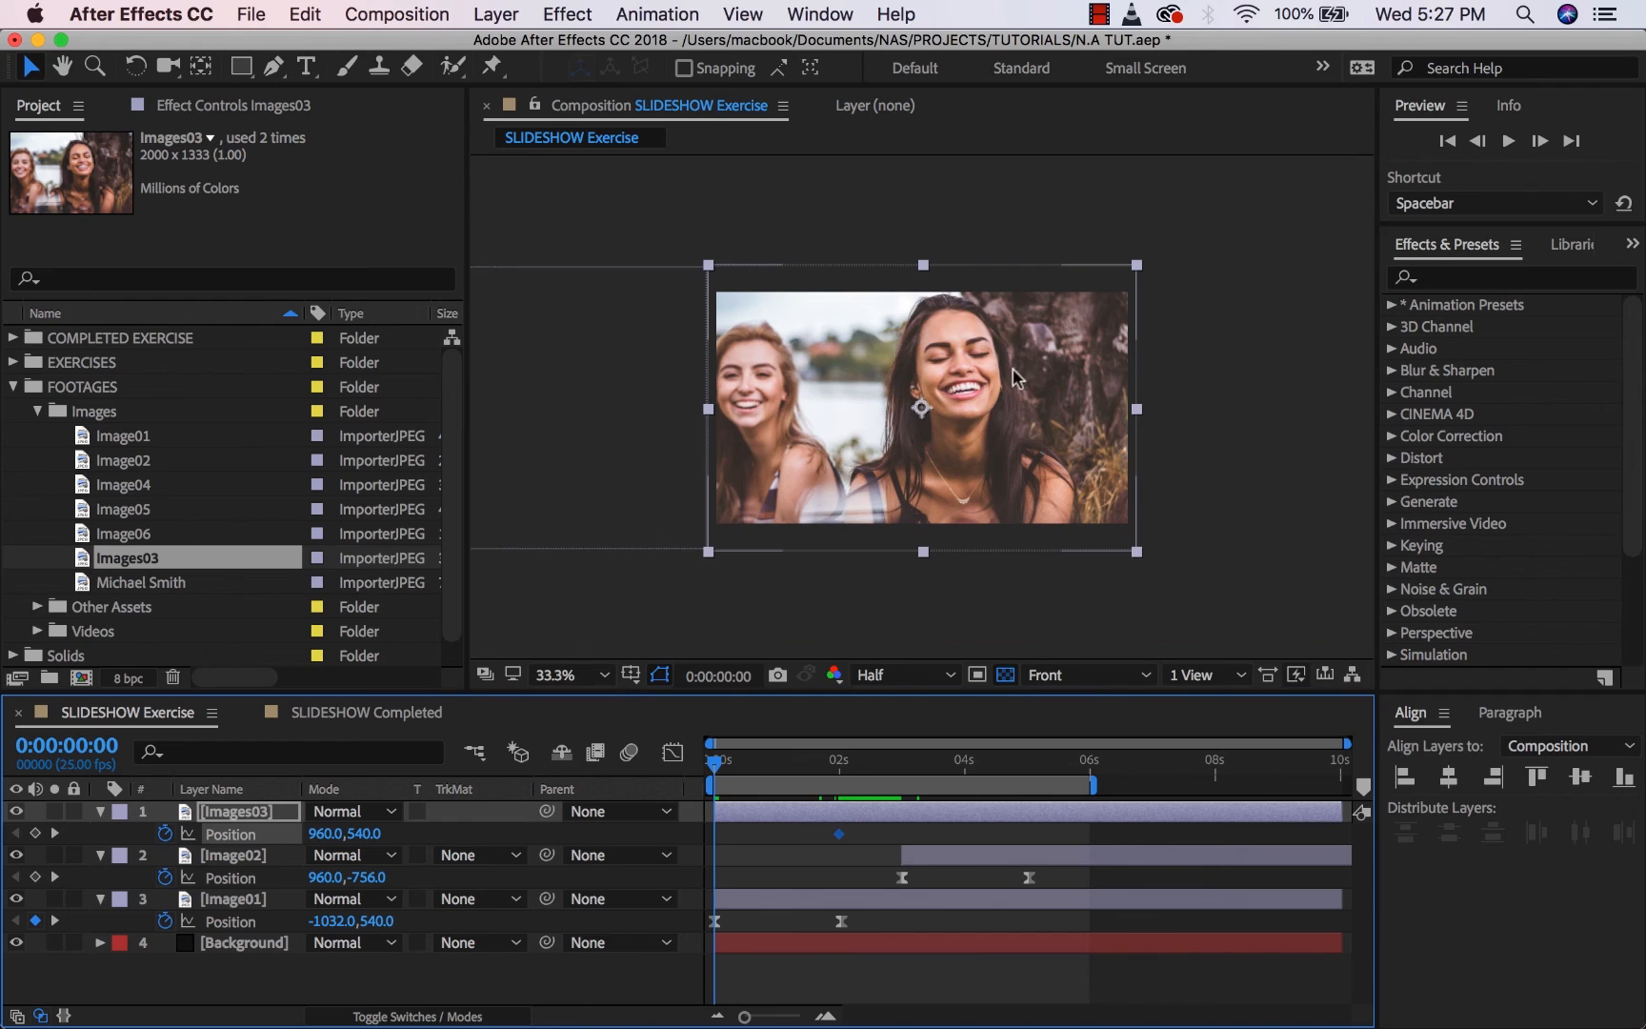
{"action": "left_click_drag", "start_coordinate": [974, 436], "coordinate": [1424, 446]}
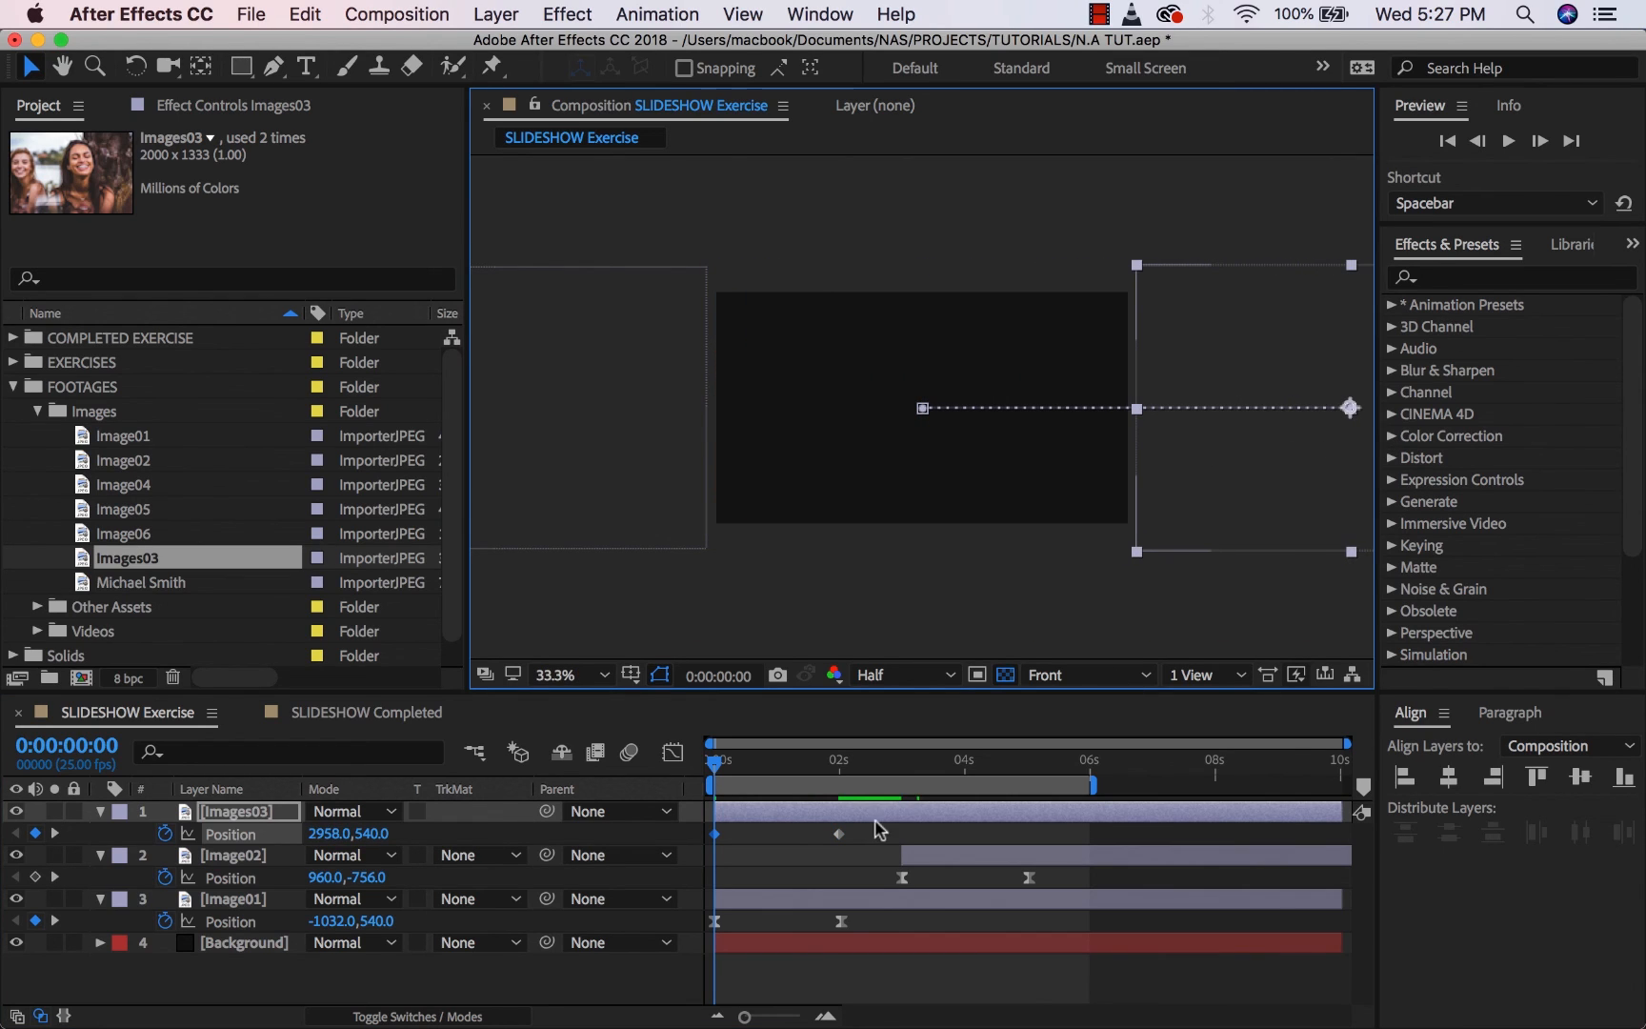
Easy-ease both Images03 Position keyframes and lengthen the last keyframe's speed handle toward the first keyframe.
{"action": "left_click", "coordinate": [838, 834]}
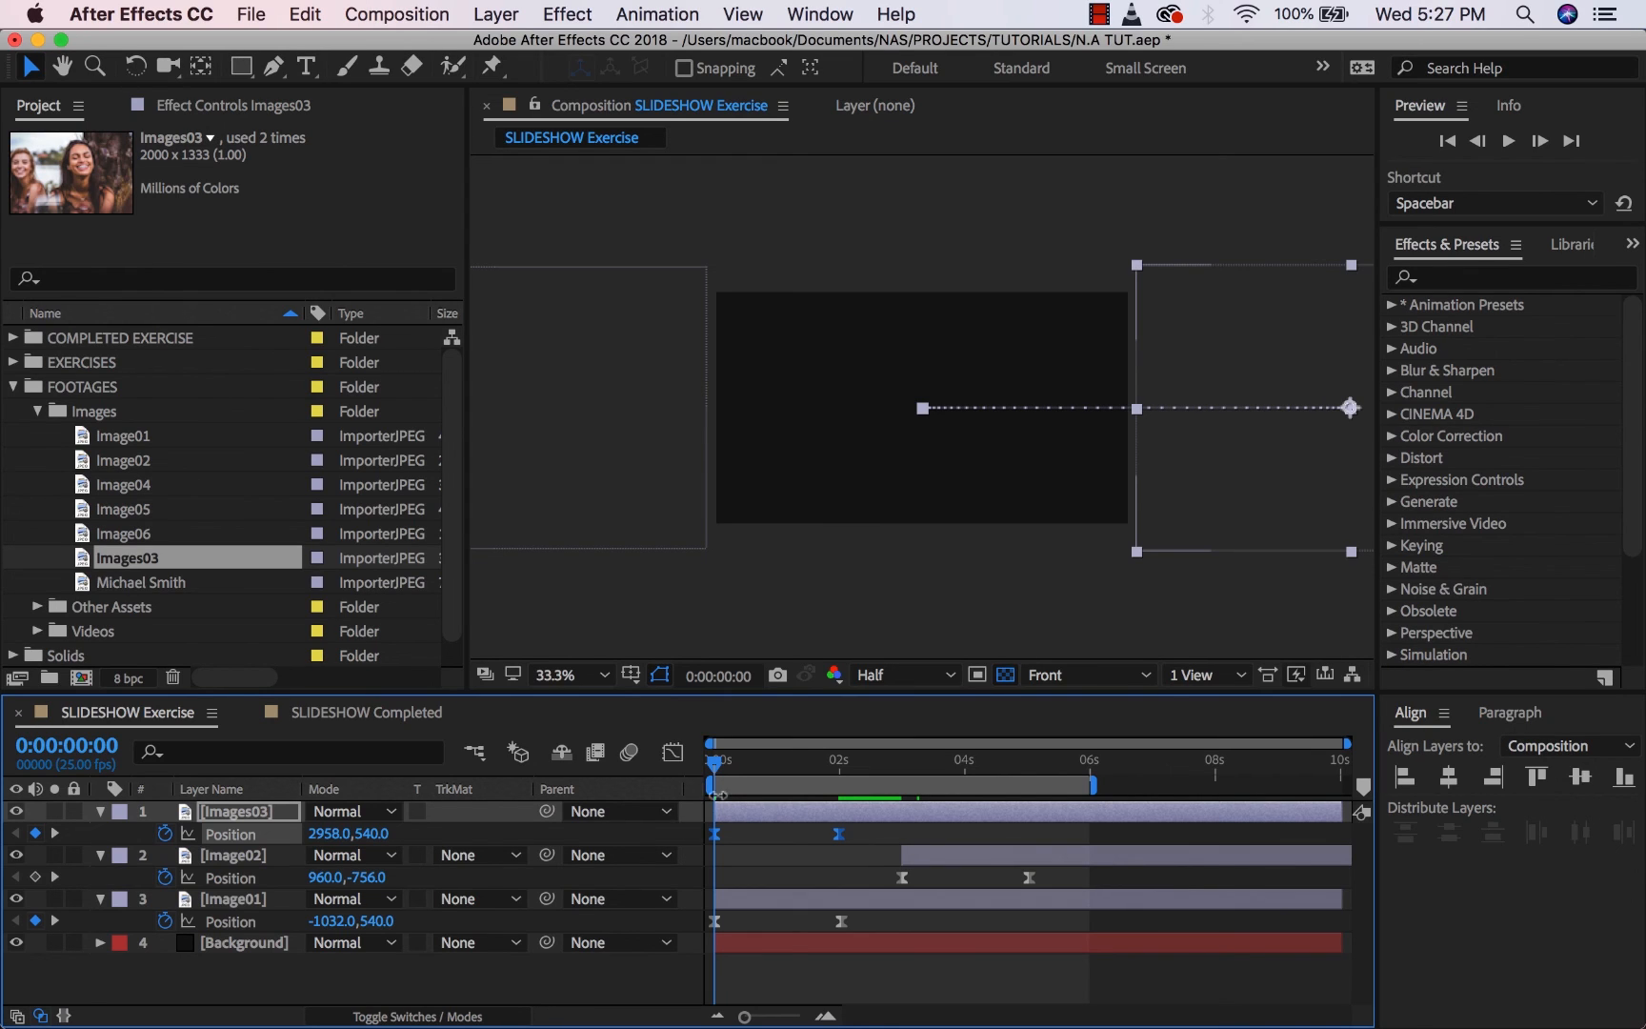
{"action": "left_click", "coordinate": [674, 752]}
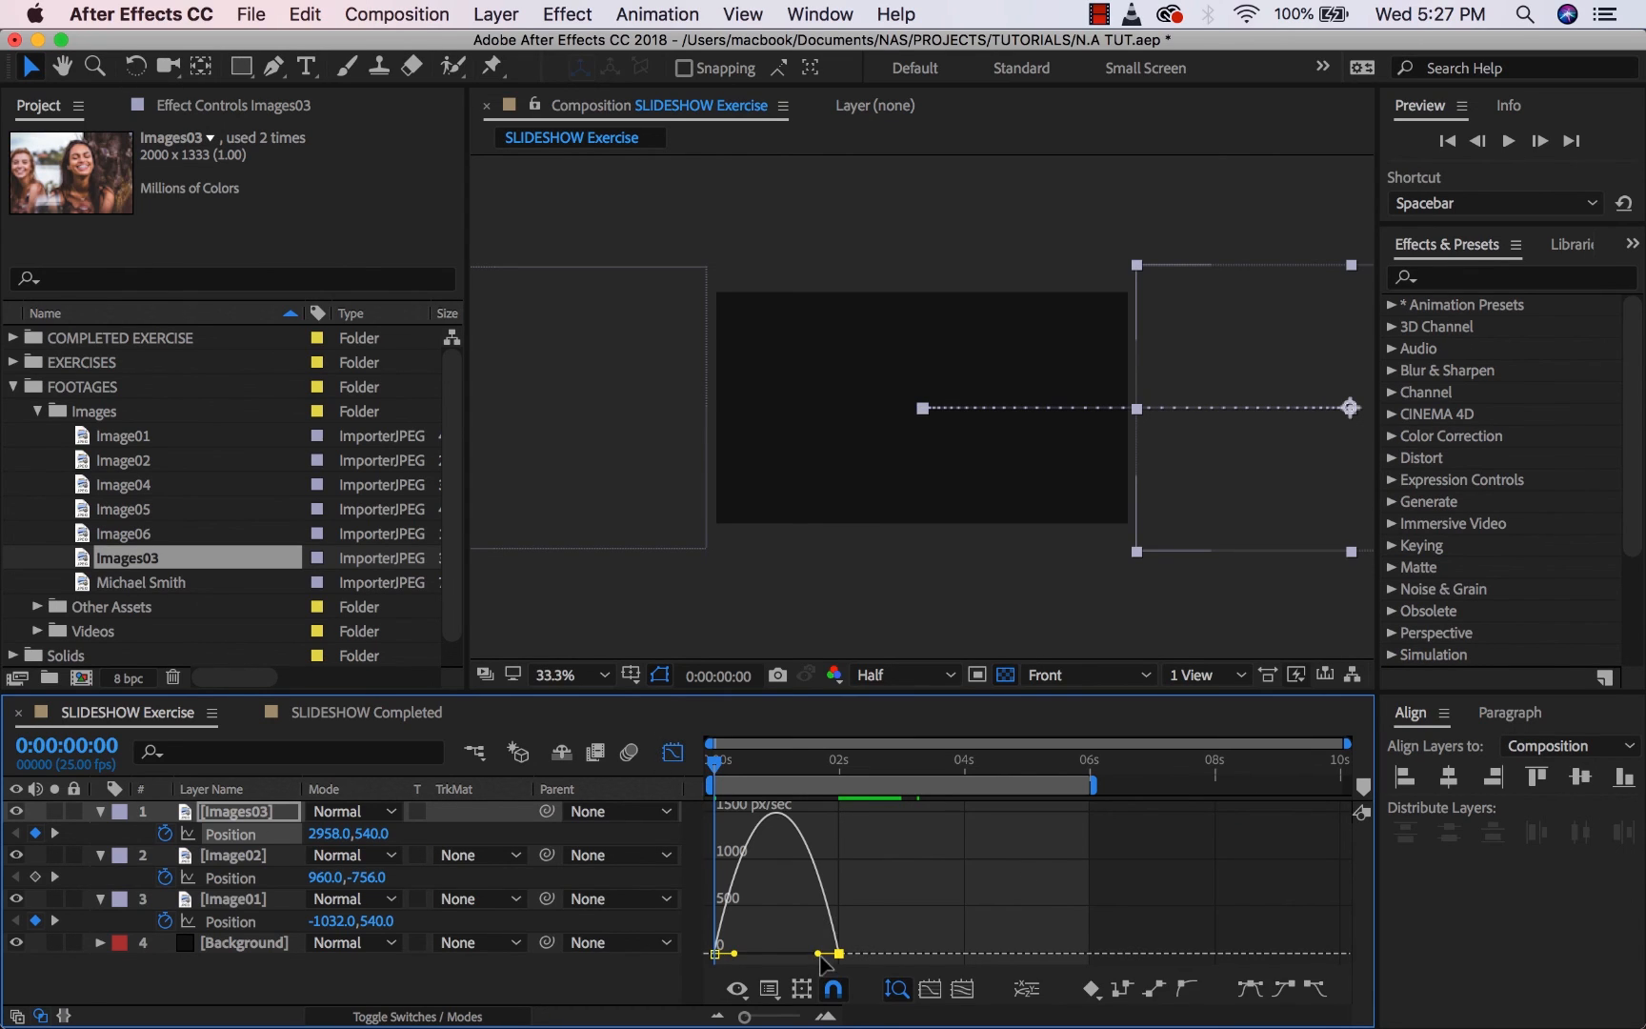
{"action": "left_click_drag", "start_coordinate": [816, 956], "coordinate": [777, 953]}
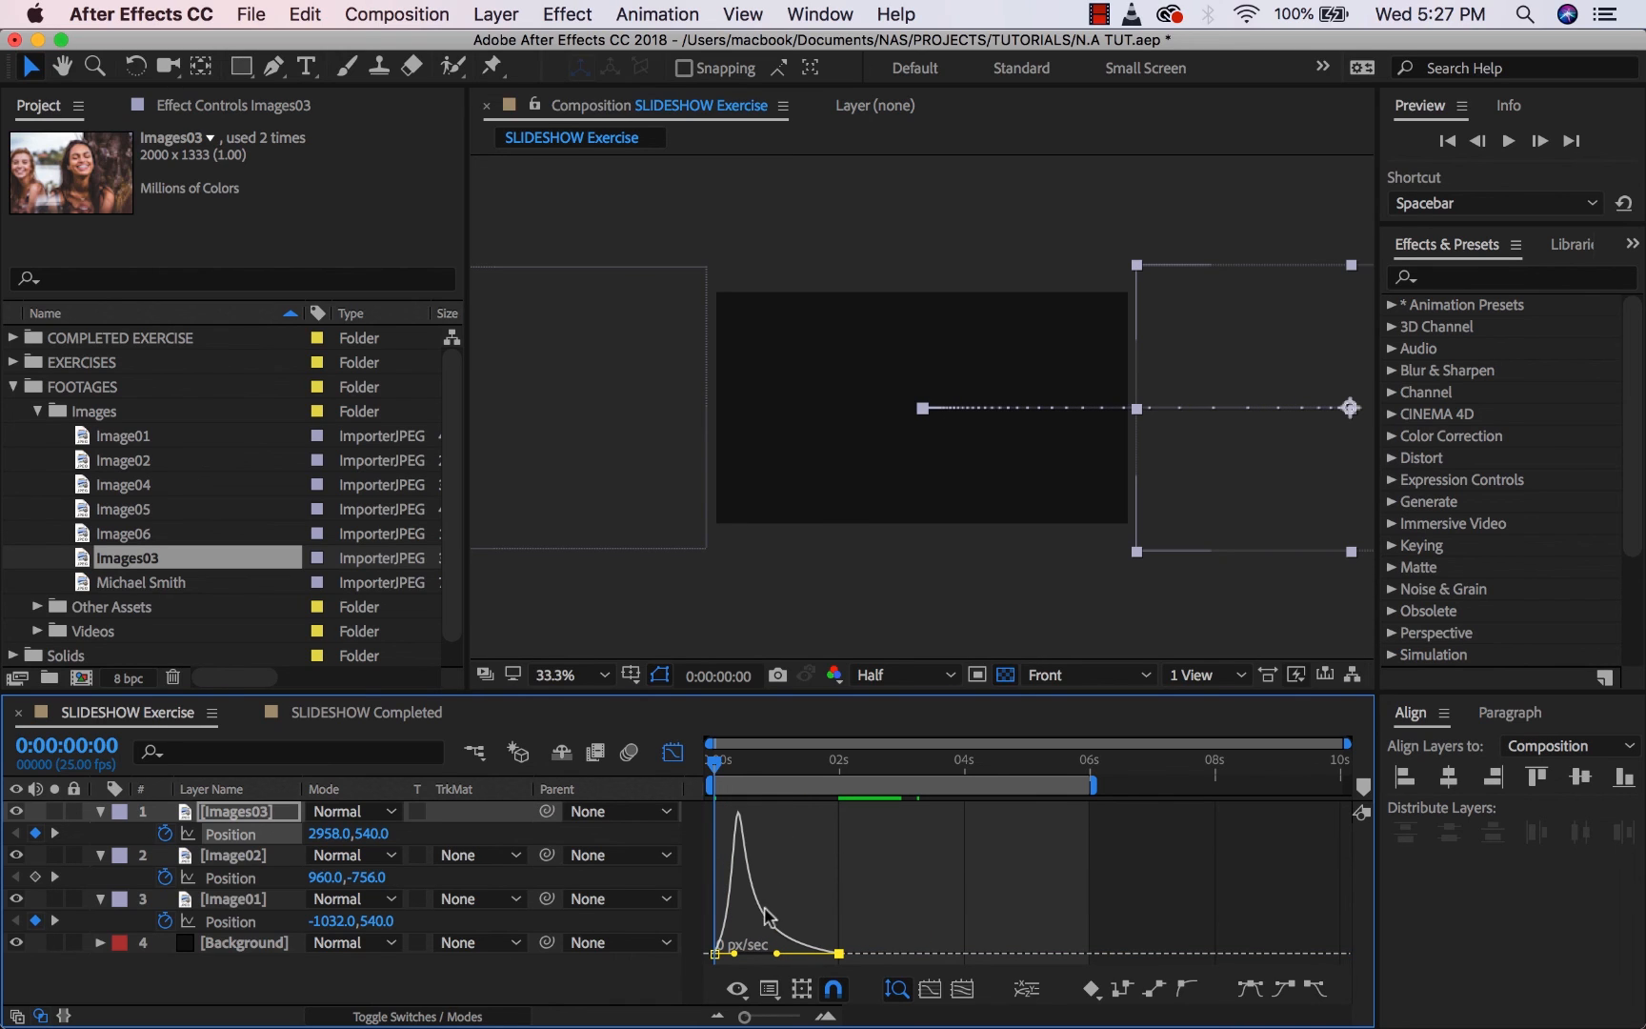
Close the graph view and shift the Images03 layer with its keyframes so it starts at about 6 seconds.
{"action": "left_click", "coordinate": [674, 752]}
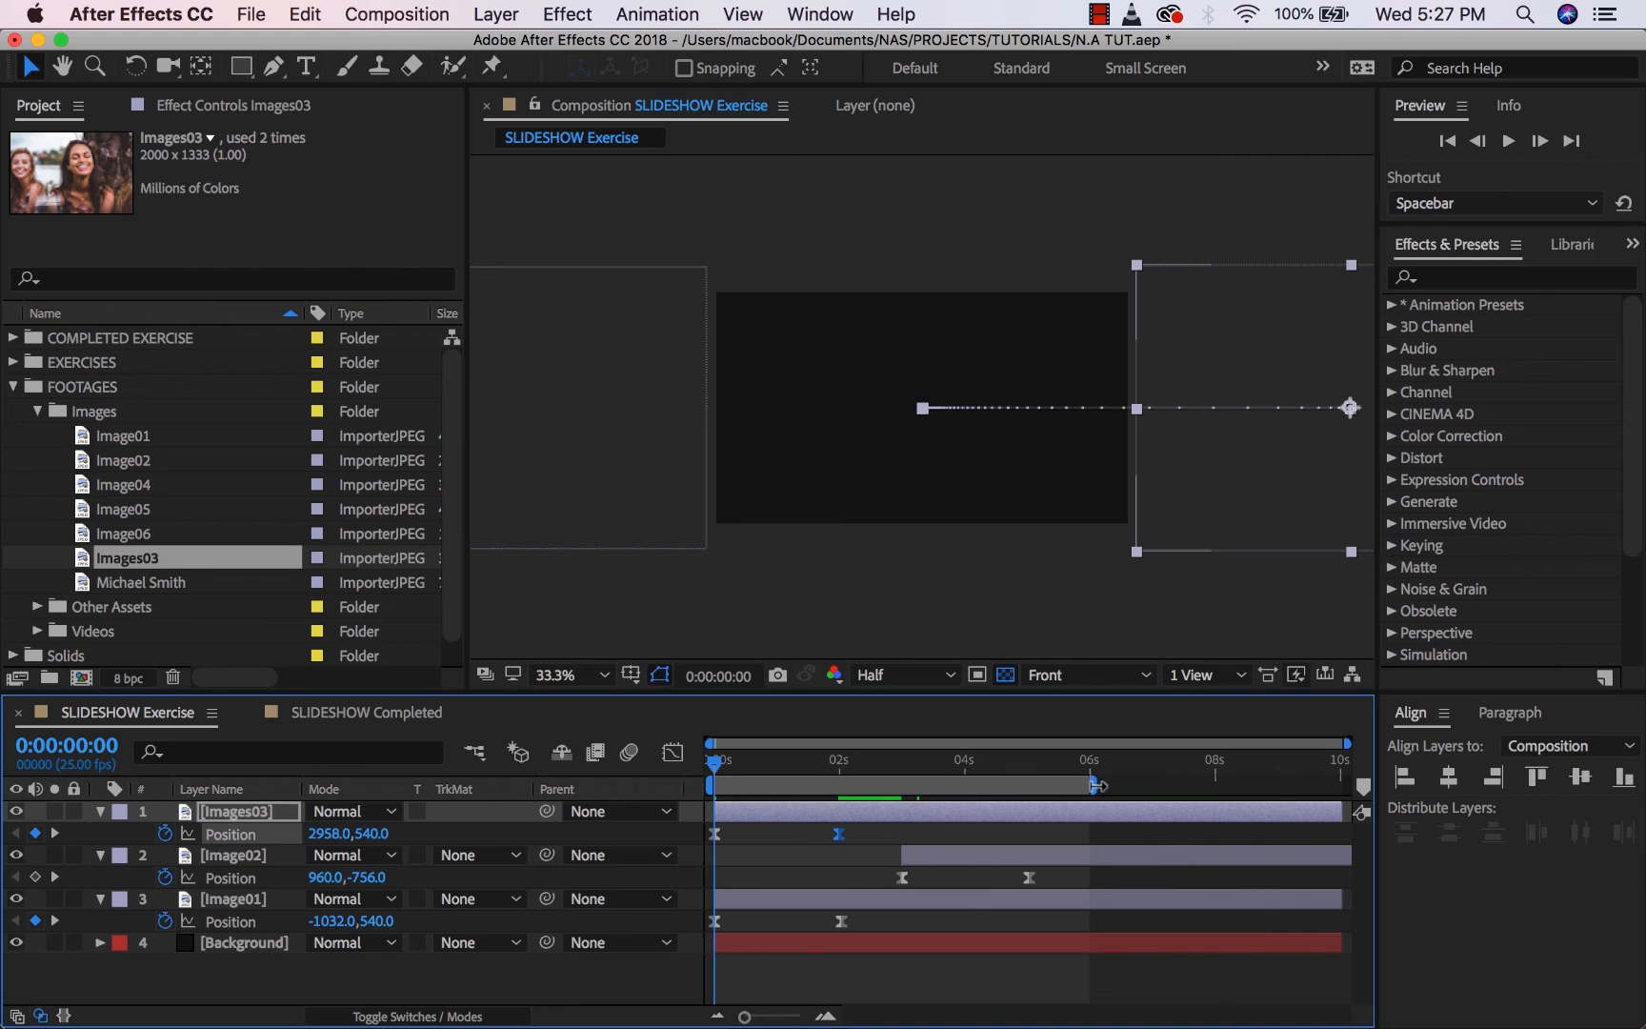
{"action": "left_click_drag", "start_coordinate": [1096, 783], "coordinate": [1284, 784]}
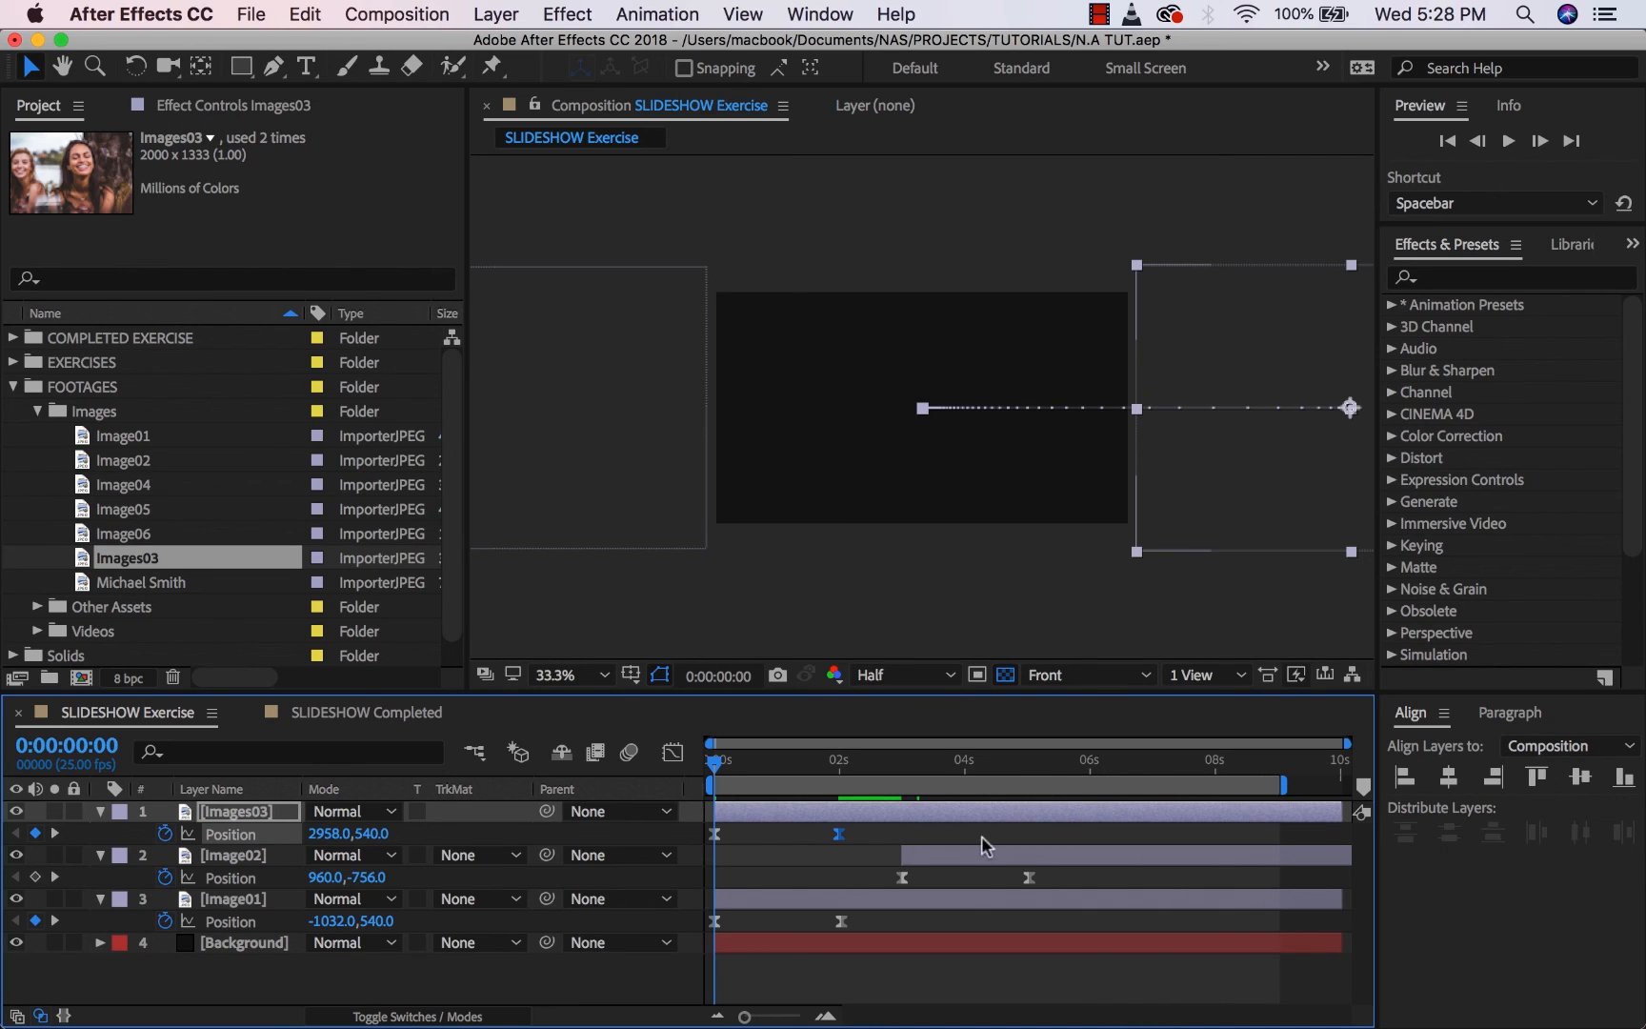
{"action": "left_click", "coordinate": [826, 1015]}
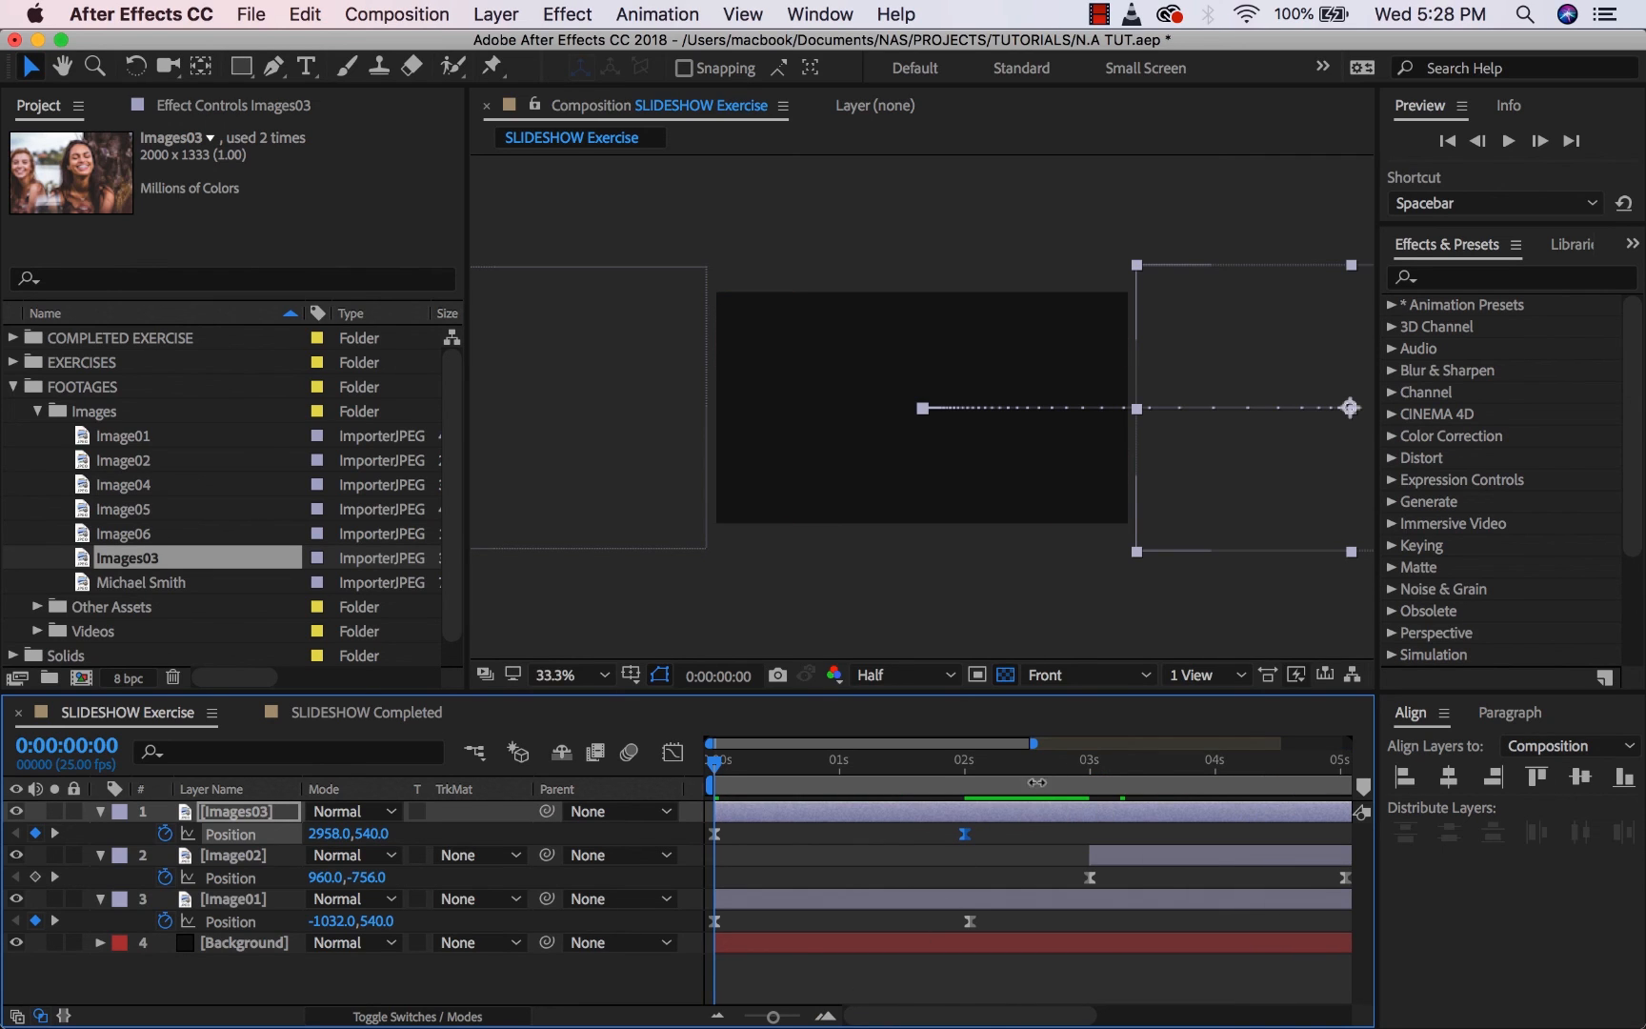
{"action": "left_click_drag", "start_coordinate": [966, 809], "coordinate": [1285, 817]}
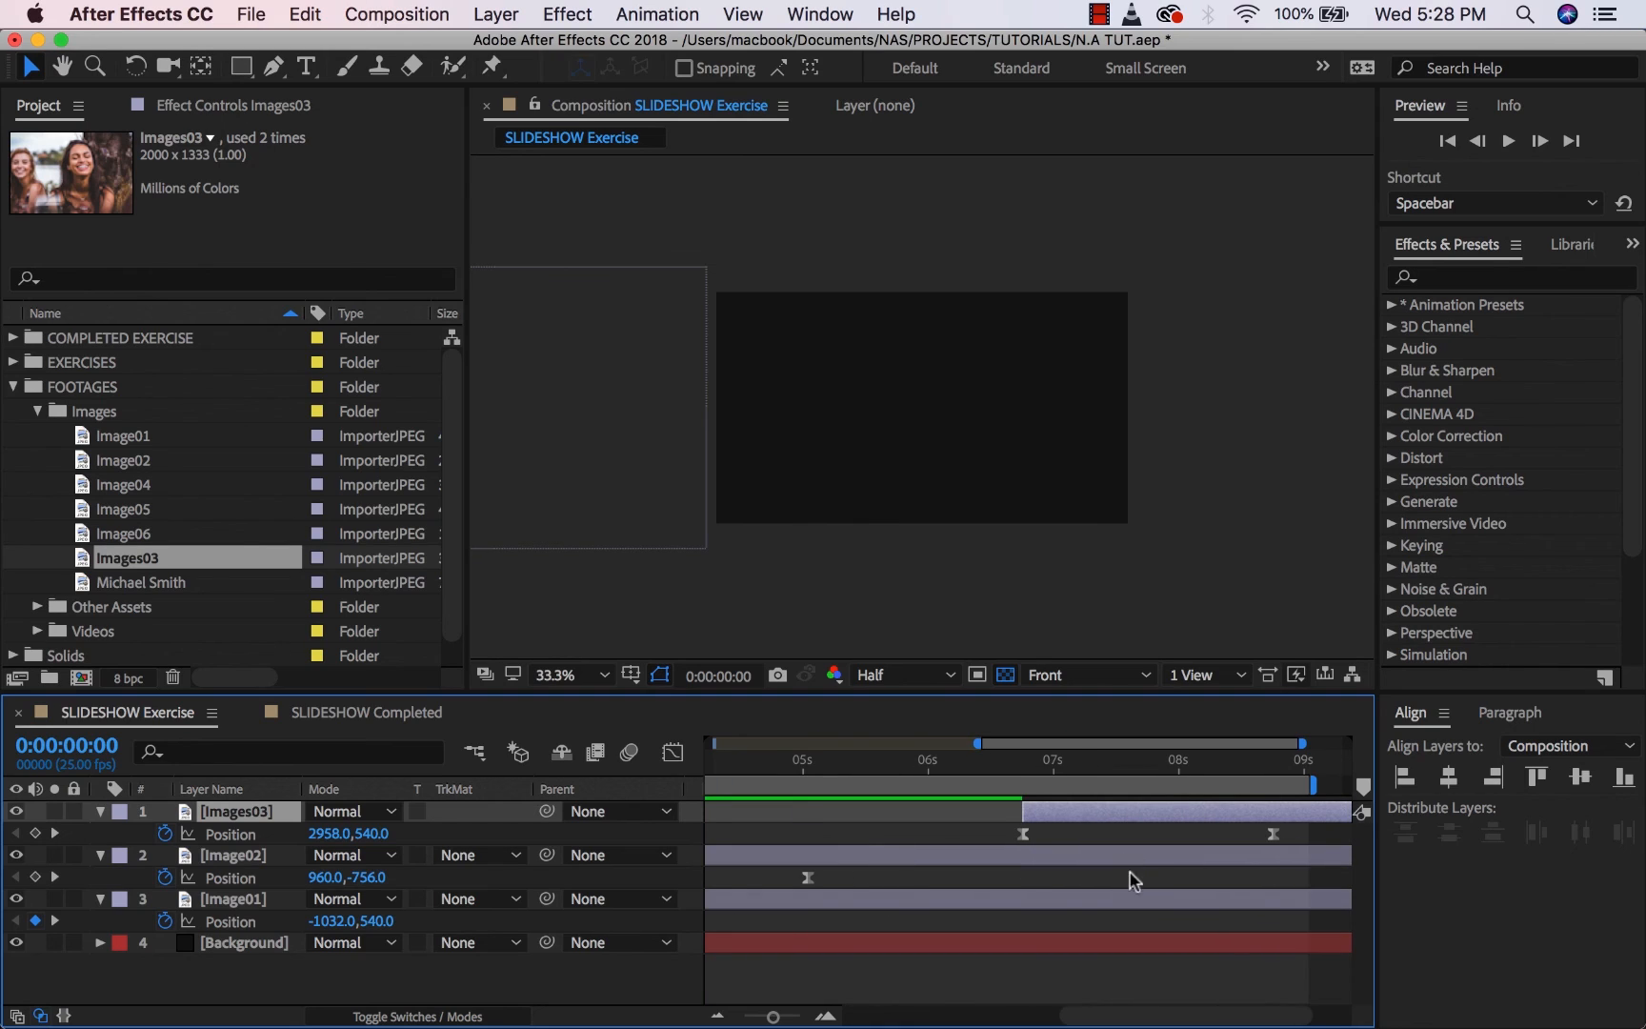
{"action": "left_click_drag", "start_coordinate": [1117, 1007], "coordinate": [1062, 1014]}
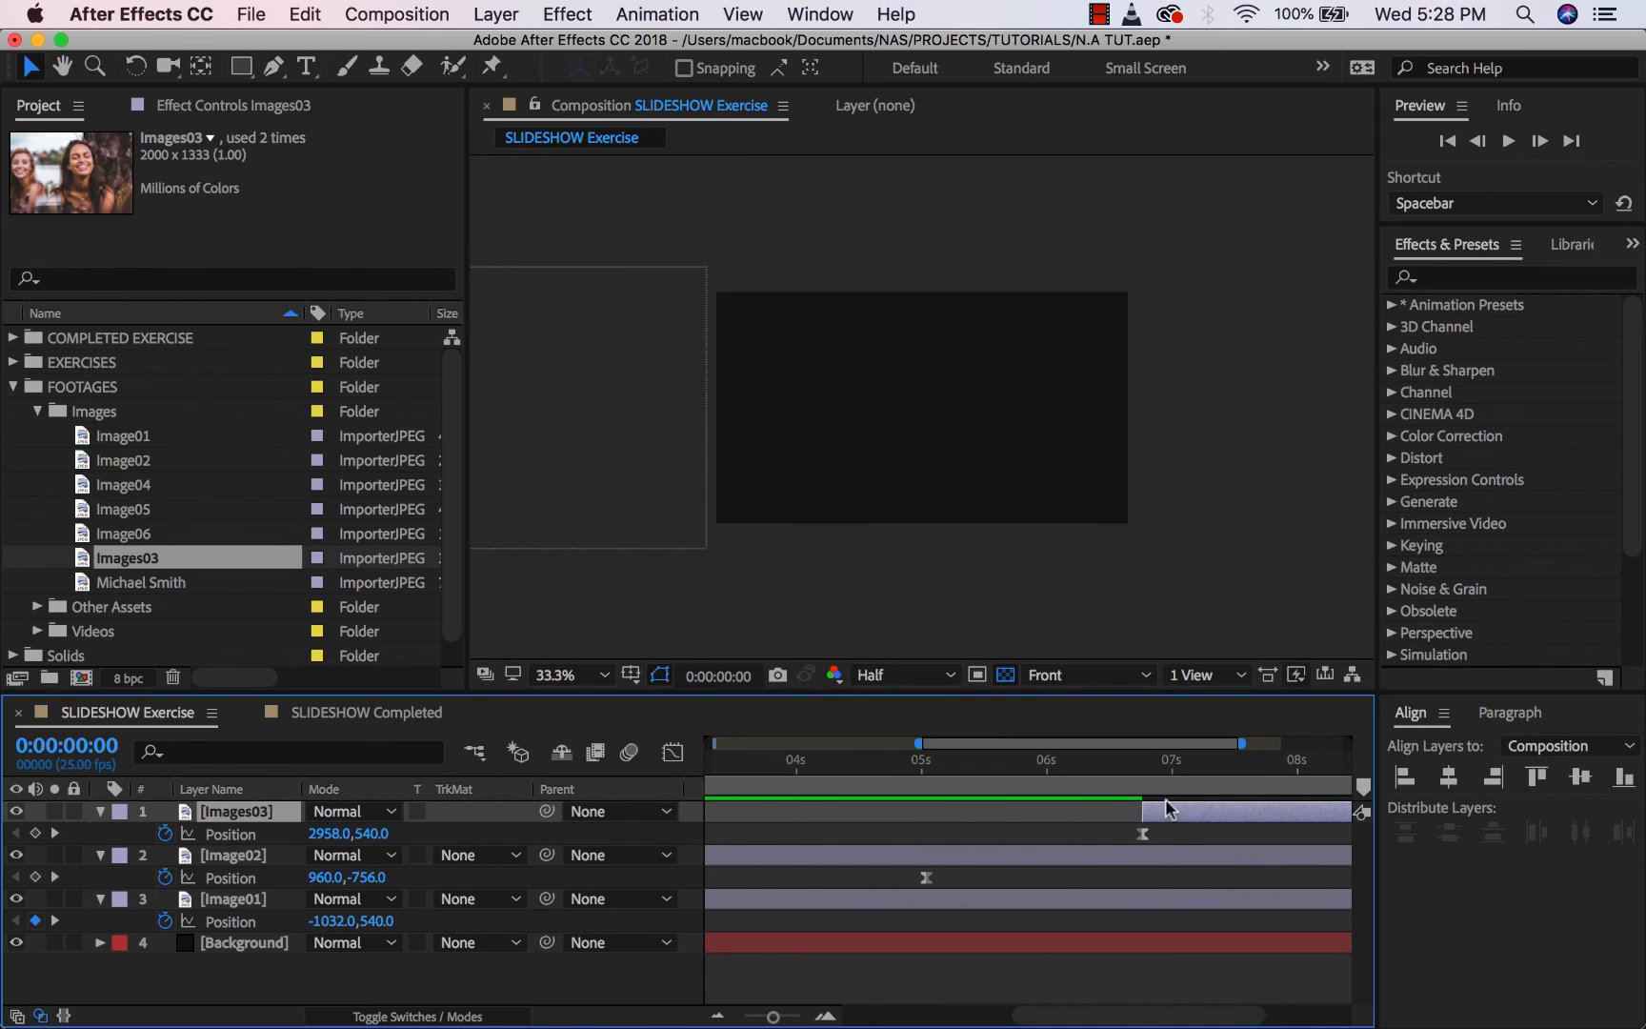
{"action": "left_click_drag", "start_coordinate": [1187, 817], "coordinate": [1090, 808]}
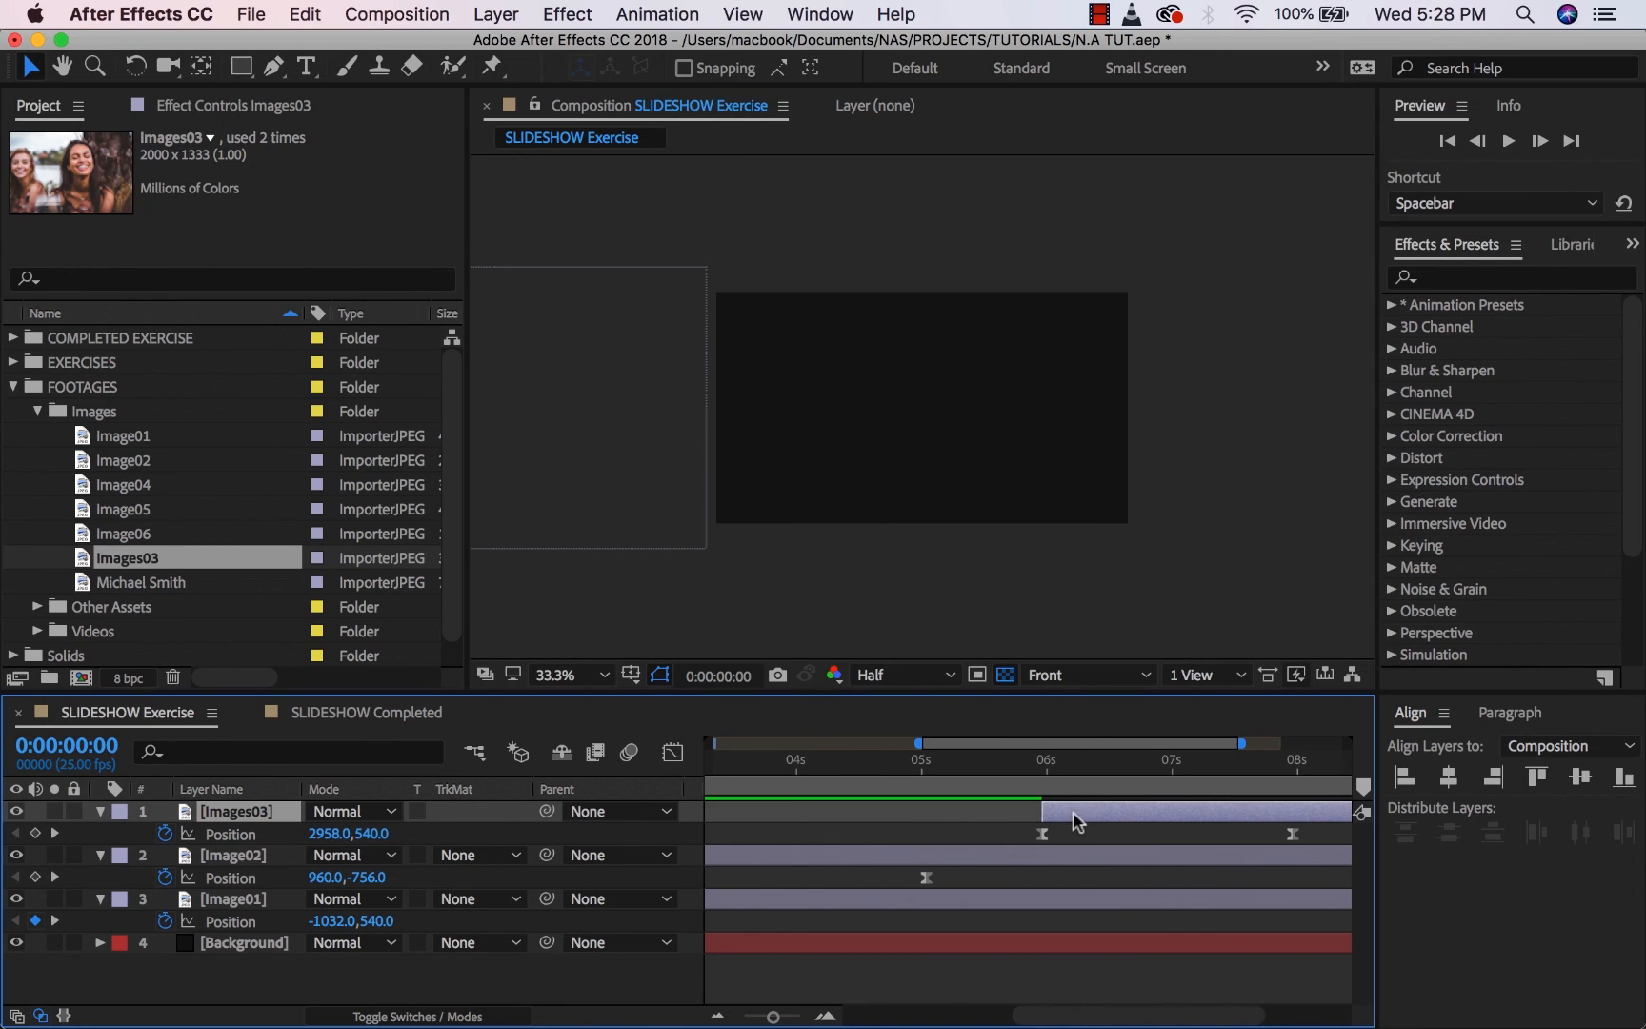
{"action": "key", "text": "minus"}
{"action": "key", "text": "minus"}
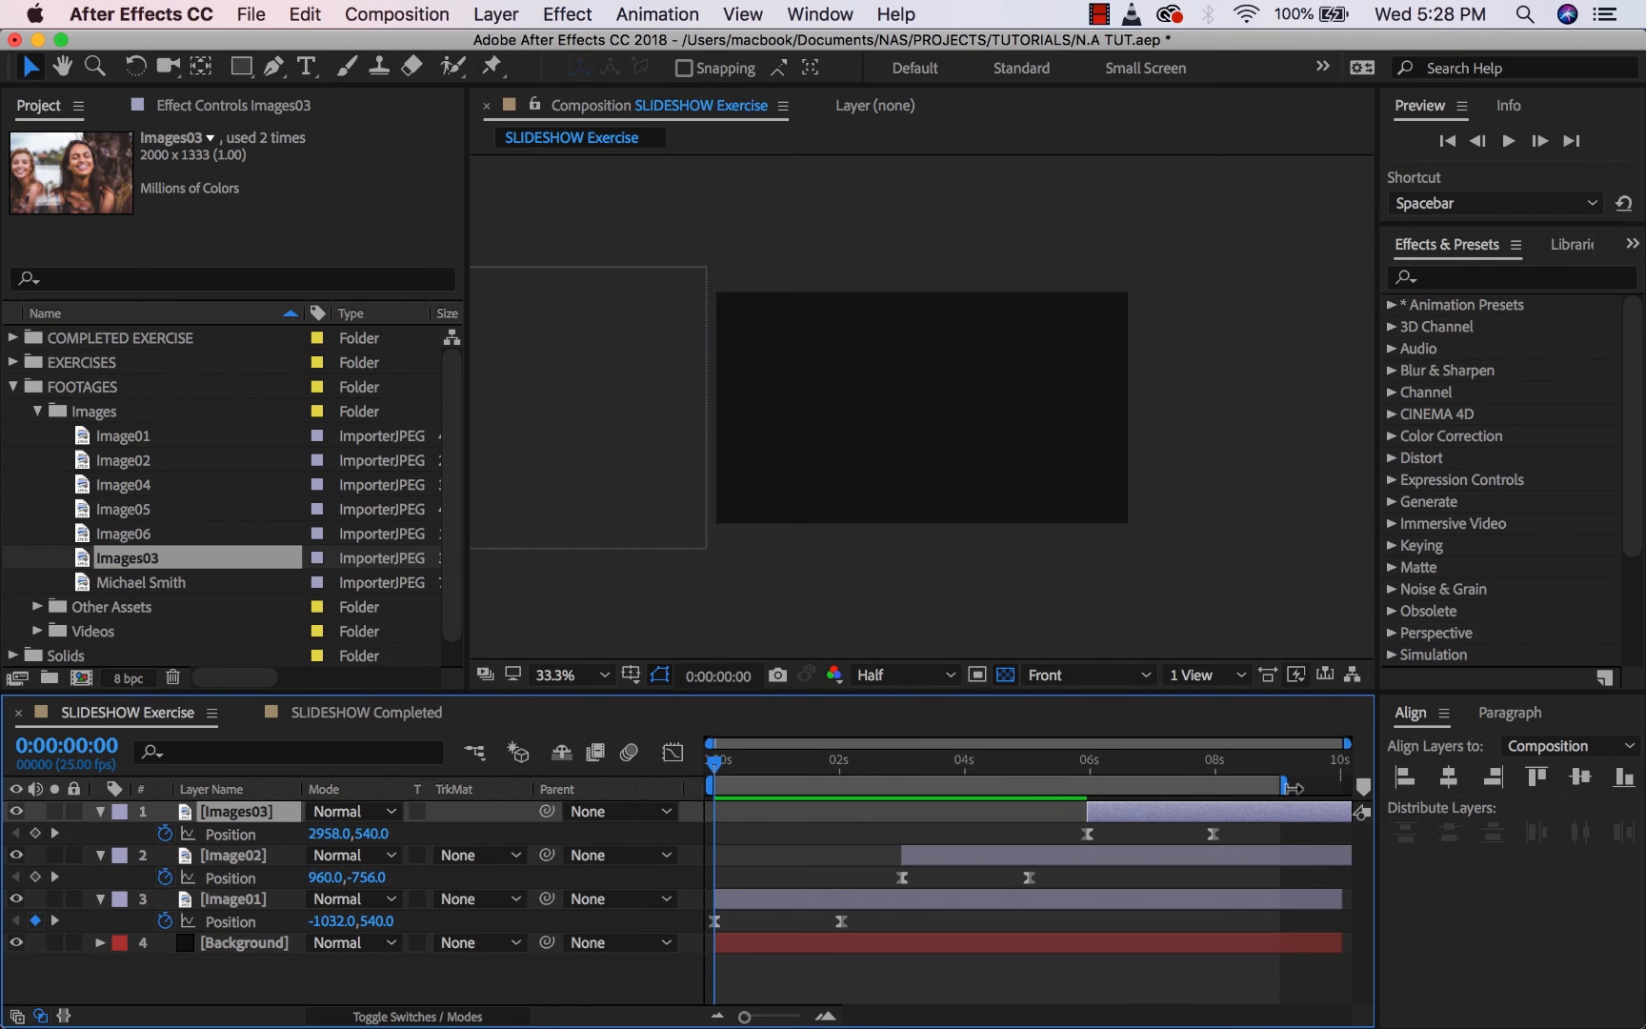
Extend the work area to the end of the composition and play the slideshow with the viewer magnification set to Fit.
{"action": "left_click_drag", "start_coordinate": [1293, 787], "coordinate": [1351, 783]}
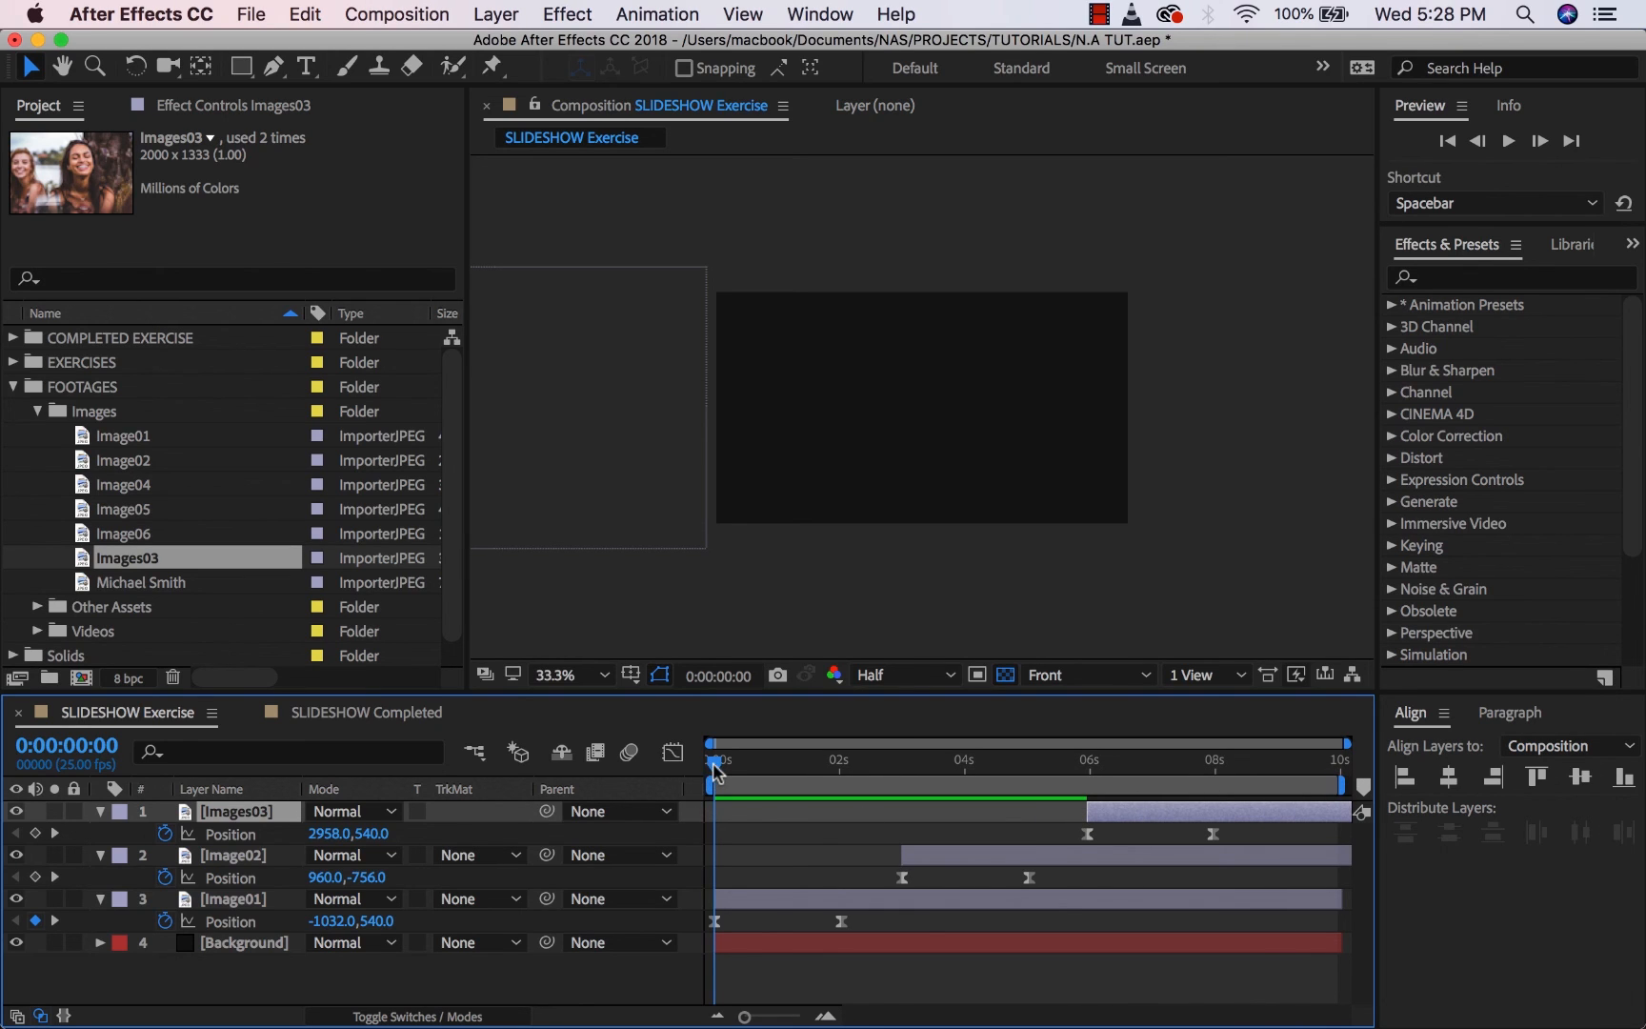
{"action": "key", "text": "space"}
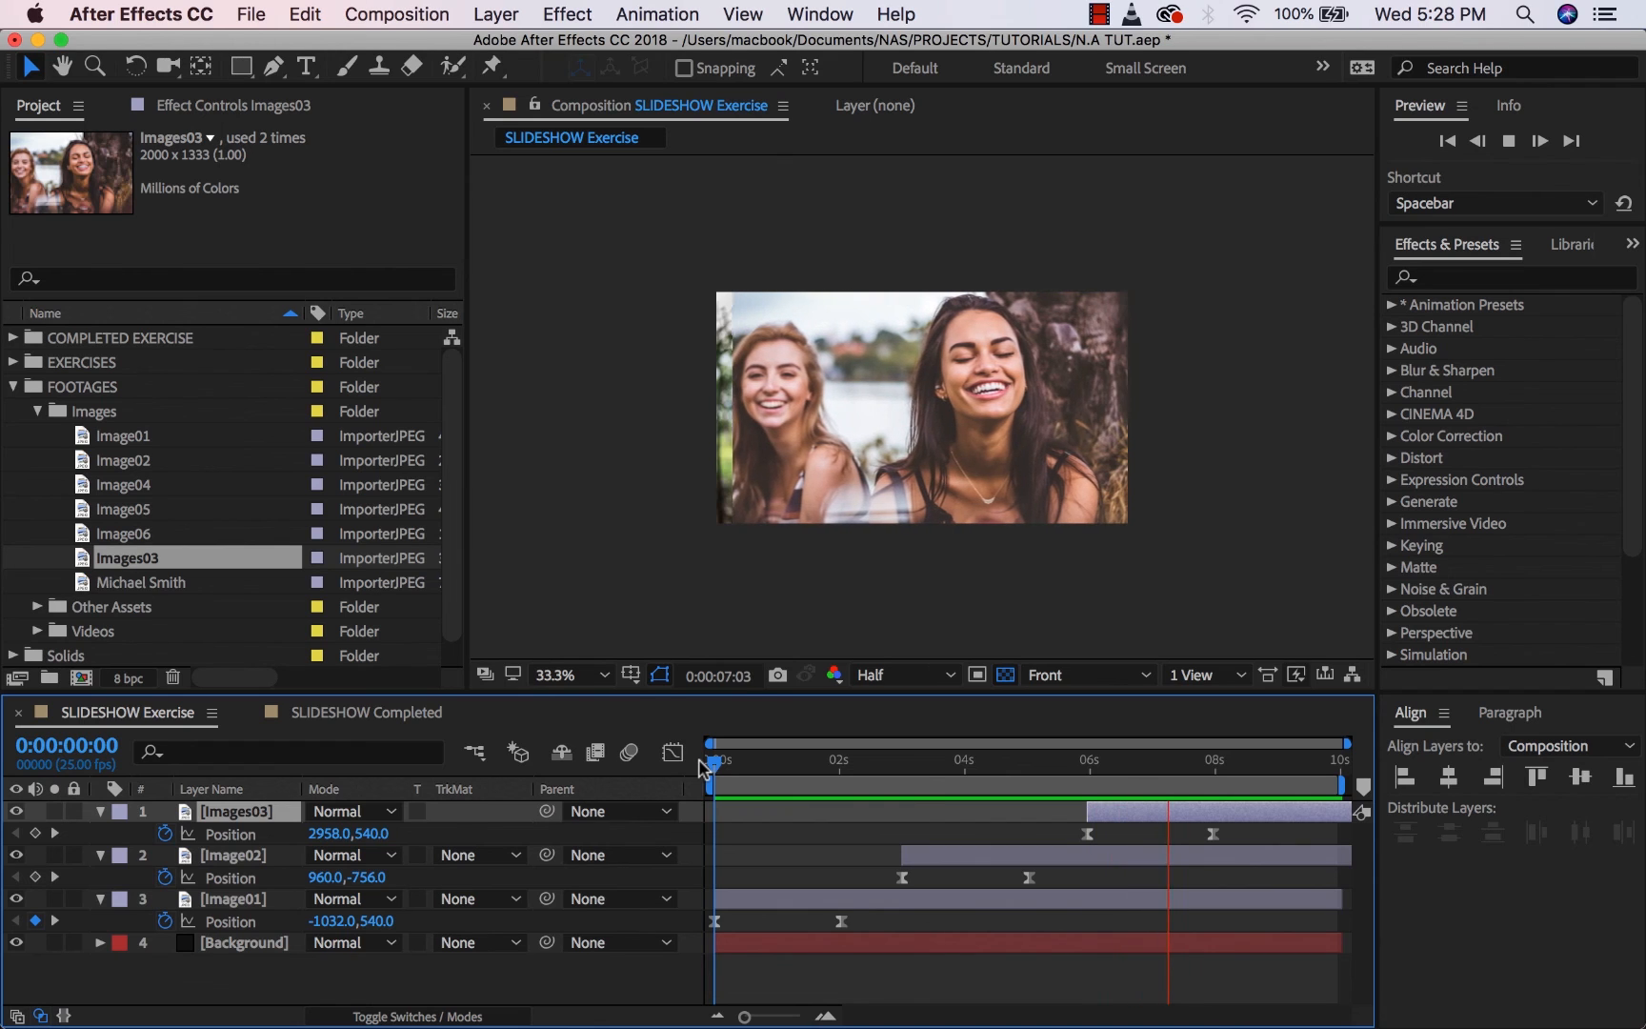
{"action": "left_click", "coordinate": [568, 673]}
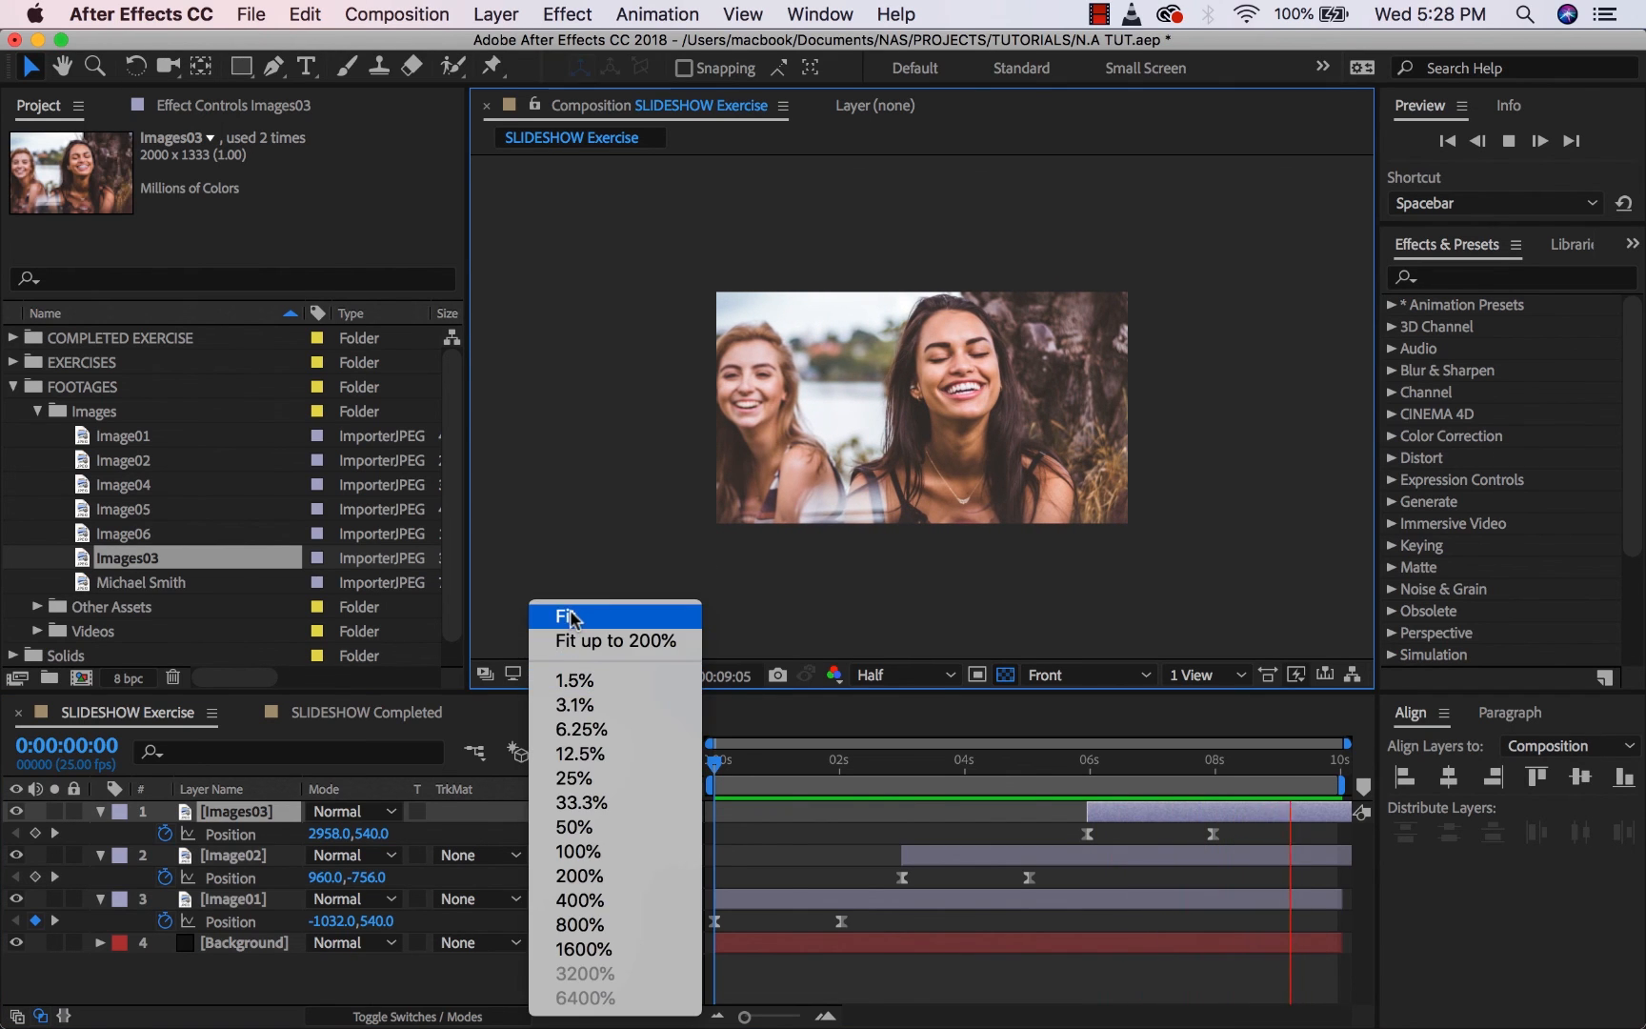
{"action": "left_click", "coordinate": [571, 615]}
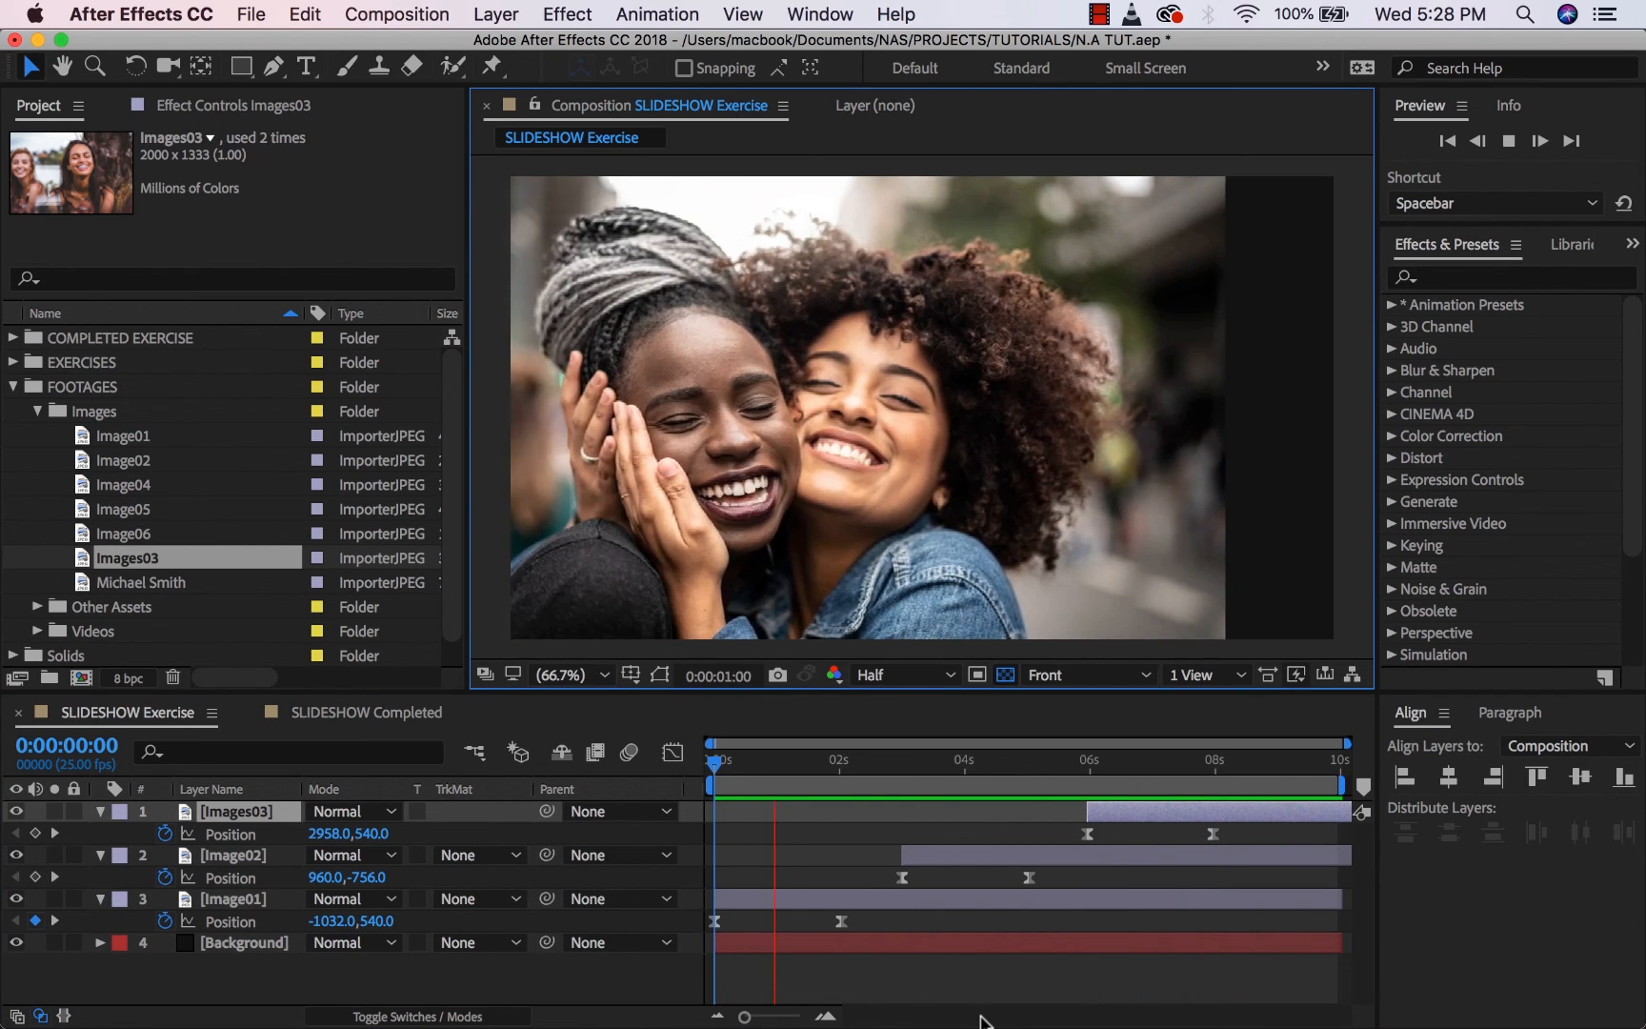